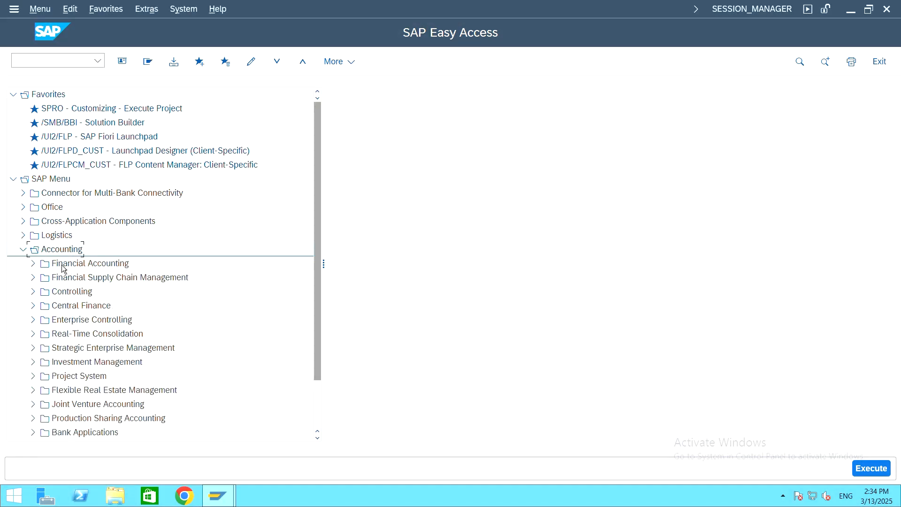
# Expand Financial Accounting, General Ledger, Master Records and G/L Accounts under Accounting in the SAP menu
pyautogui.click(84, 264)
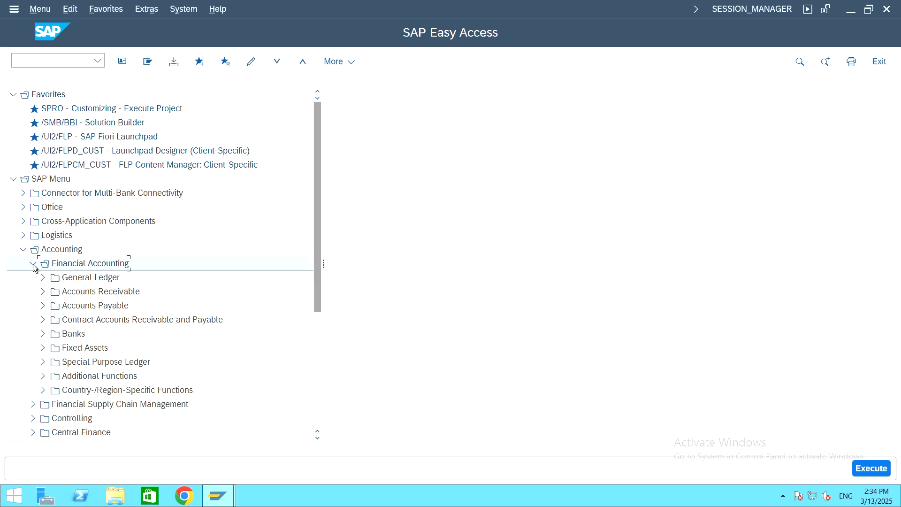
pyautogui.click(93, 281)
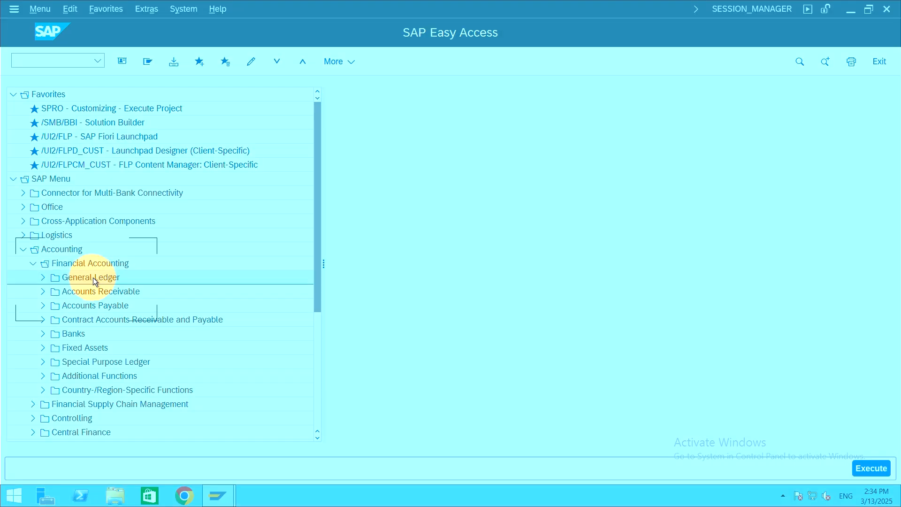
pyautogui.click(43, 277)
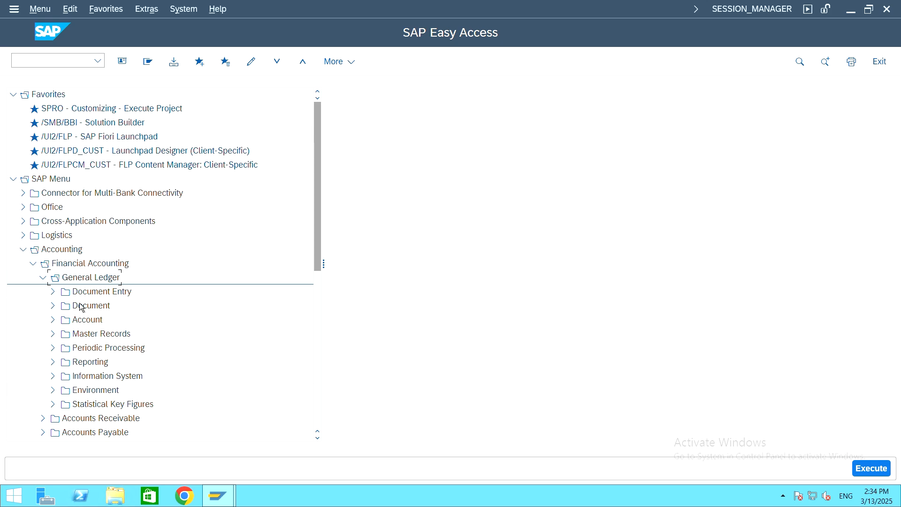
pyautogui.doubleClick(108, 336)
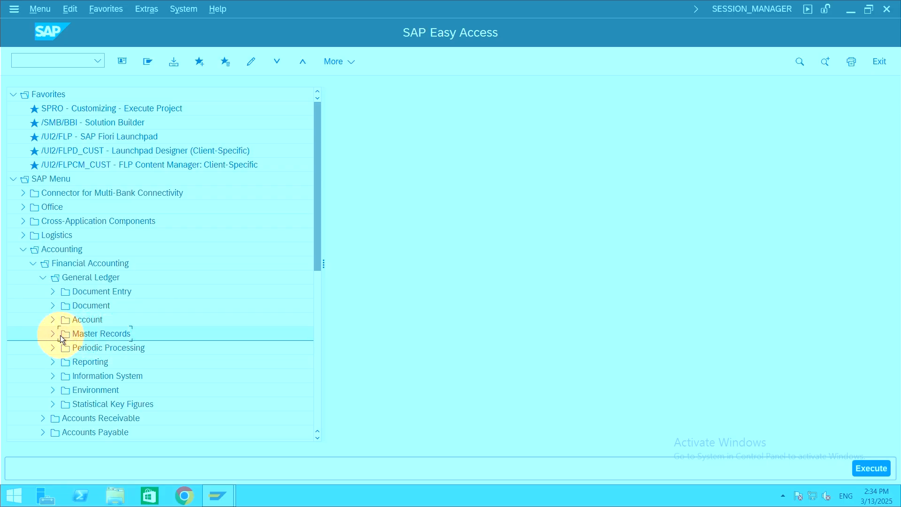
pyautogui.scroll(-1, 109, 326)
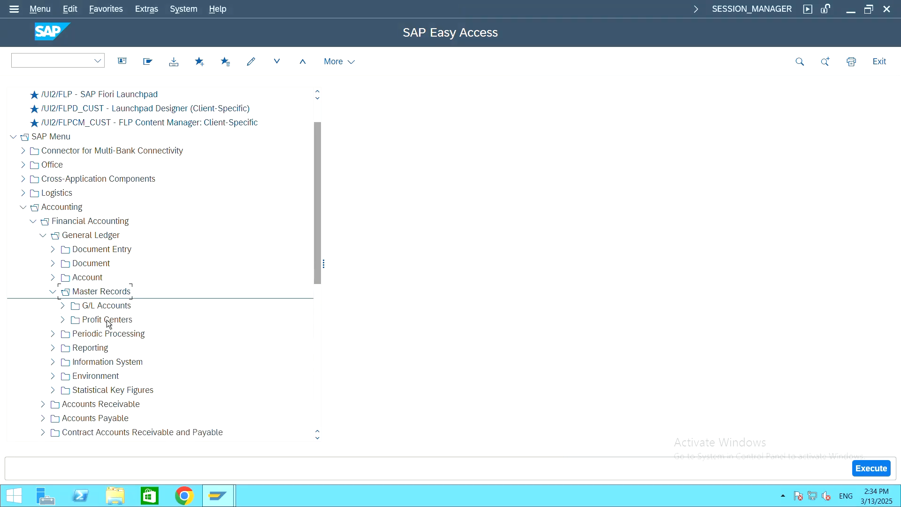
pyautogui.doubleClick(109, 309)
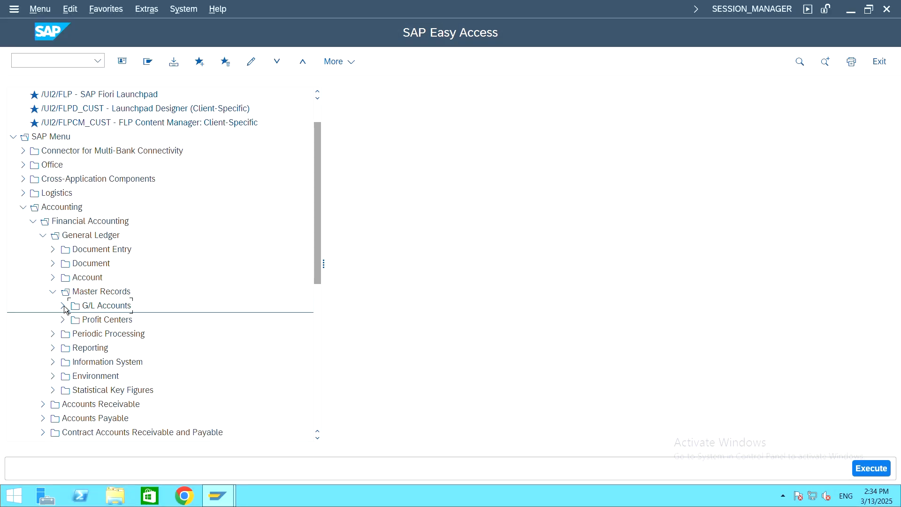
pyautogui.click(65, 306)
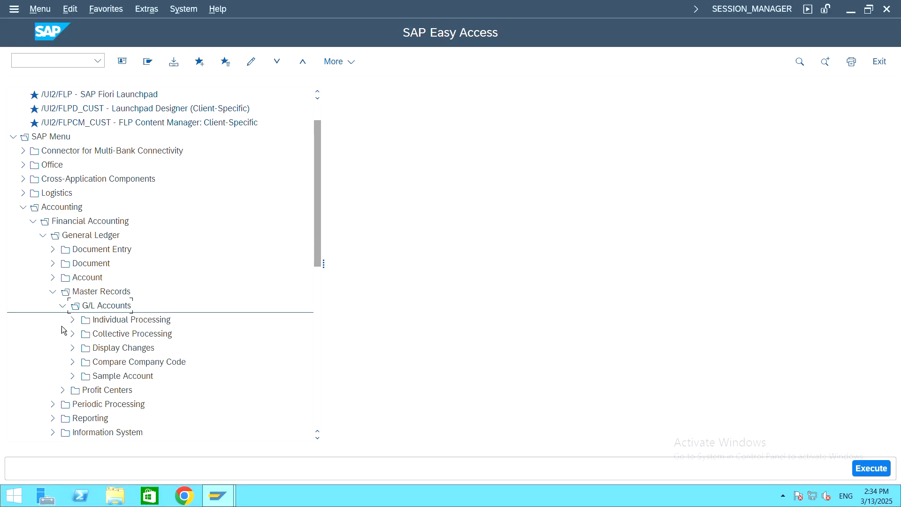
# Expand Individual Processing under G/L Accounts and open the FS00 - Centrally transaction
pyautogui.click(140, 324)
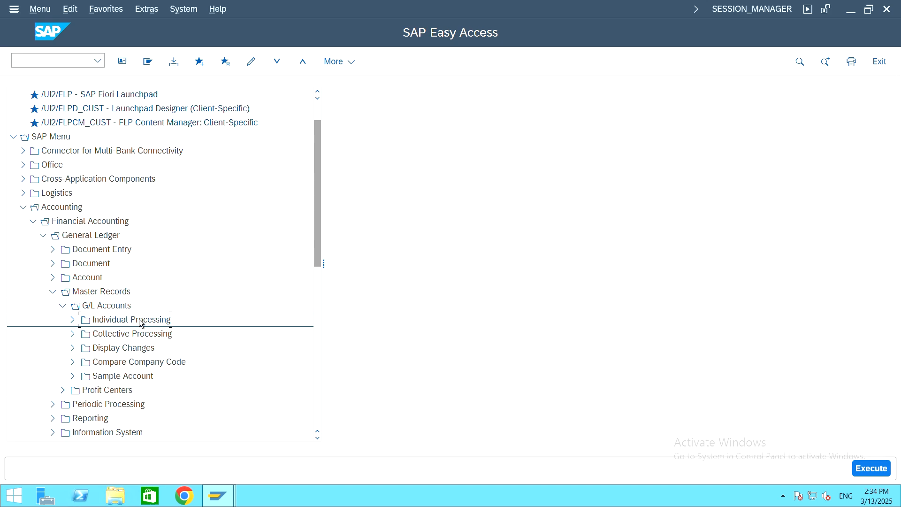
pyautogui.click(149, 324)
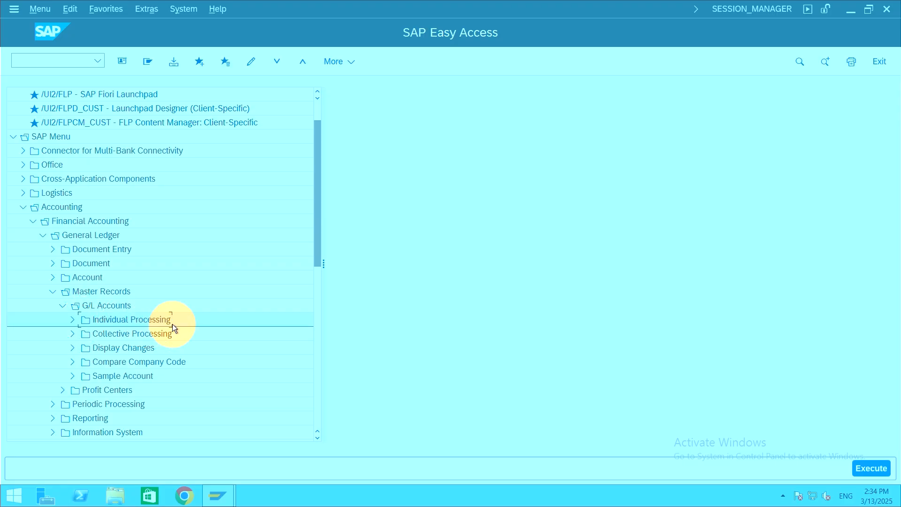
pyautogui.click(74, 321)
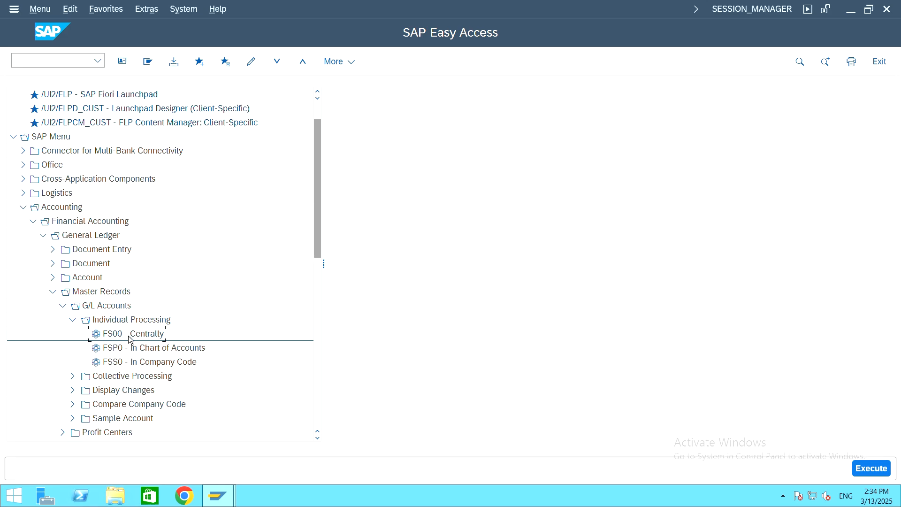
pyautogui.click(113, 334)
pyautogui.doubleClick(147, 334)
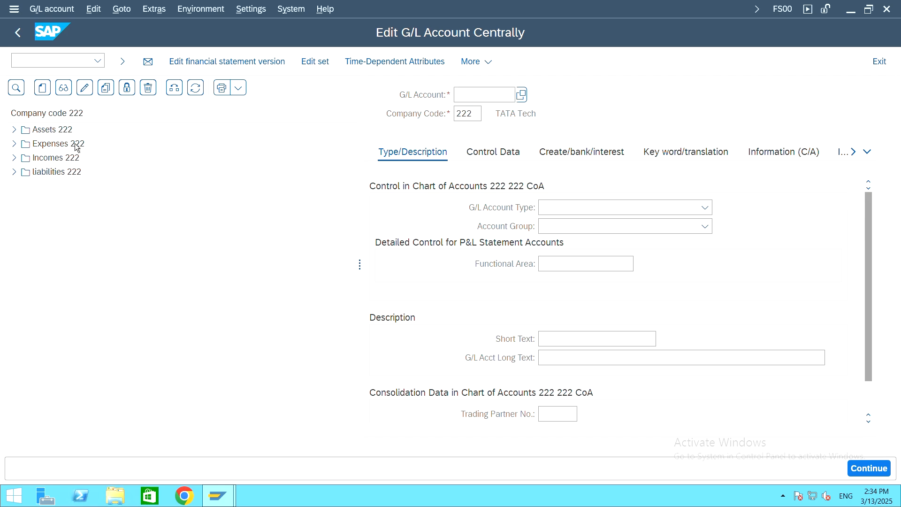
# Narrow the account tree area, expand the Expenses 222 group and review its existing G/L accounts
pyautogui.click(47, 143)
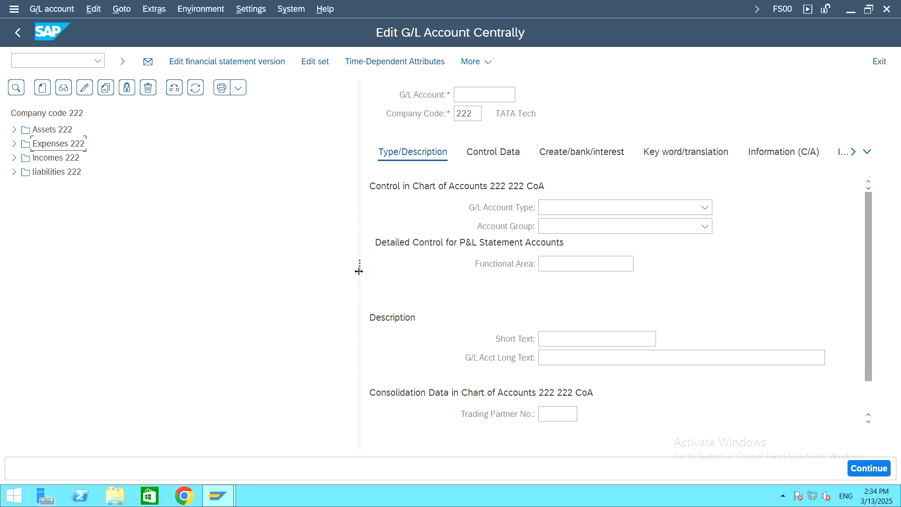
pyautogui.moveTo(359, 270); pyautogui.dragTo(191, 271)
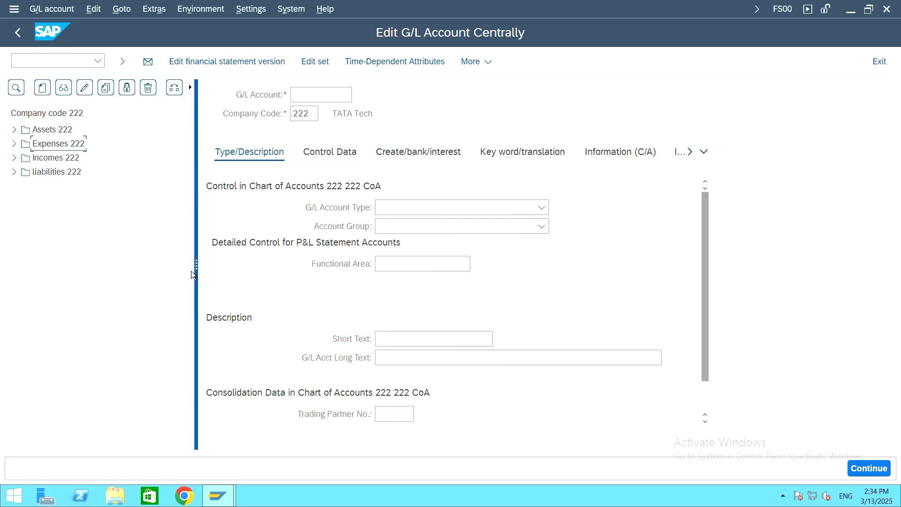
pyautogui.click(40, 144)
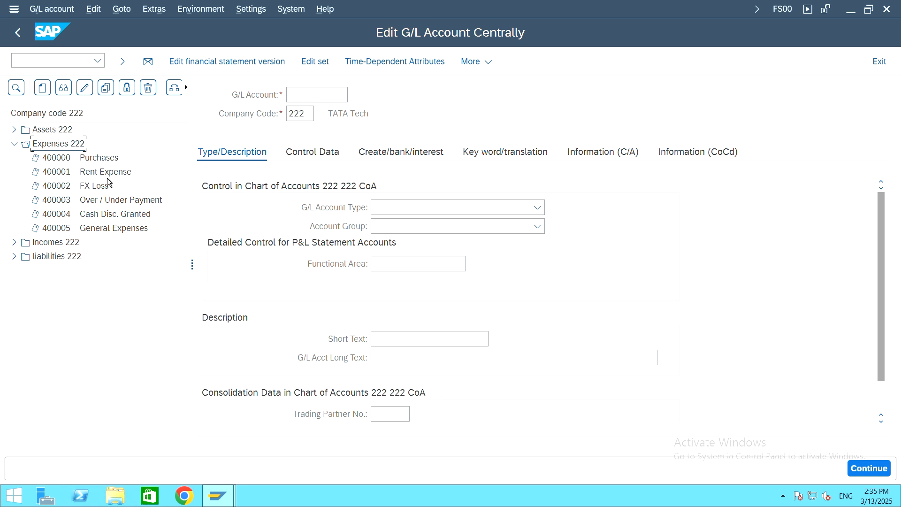
pyautogui.click(69, 161)
pyautogui.click(69, 176)
pyautogui.click(70, 188)
pyautogui.click(68, 213)
pyautogui.click(87, 228)
# Start creating a new G/L account in company code 222, with an account number beginning with 4
pyautogui.hotkey('ctrl', '/')
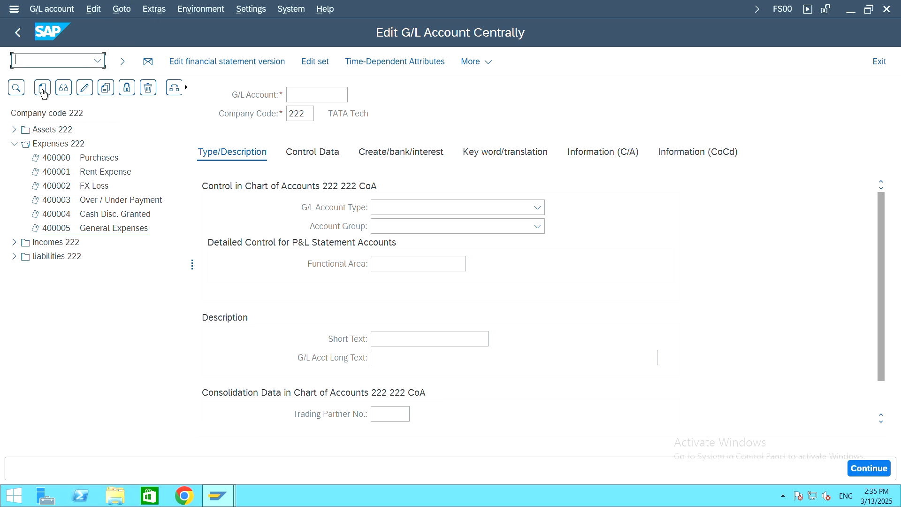
pyautogui.click(43, 93)
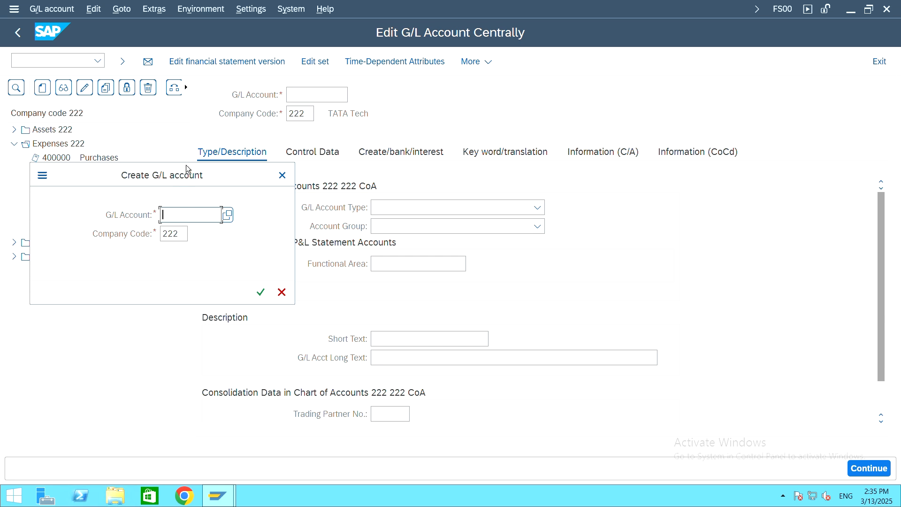
pyautogui.moveTo(193, 177); pyautogui.dragTo(360, 139)
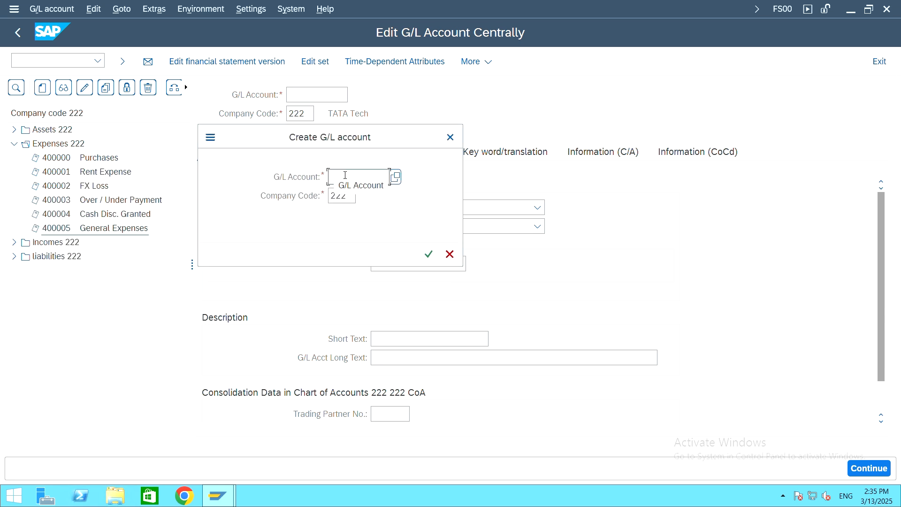
pyautogui.write('4')
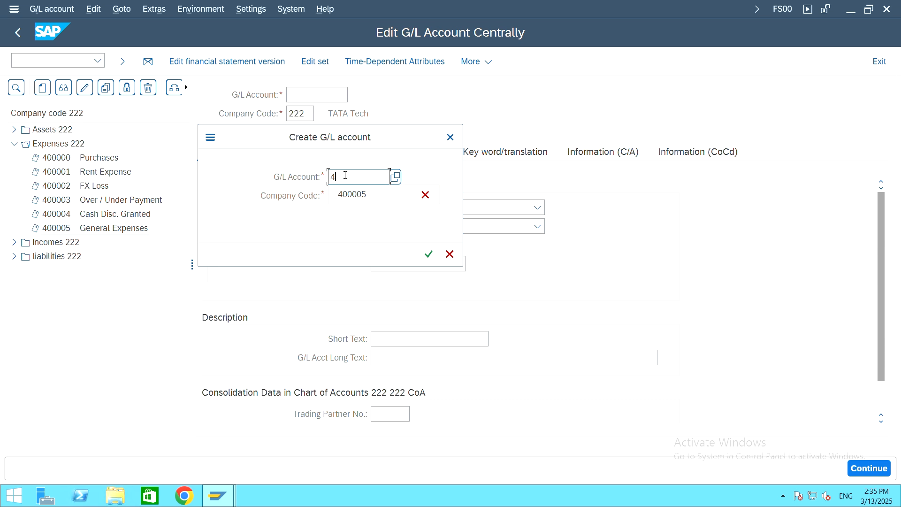
pyautogui.write('66666')
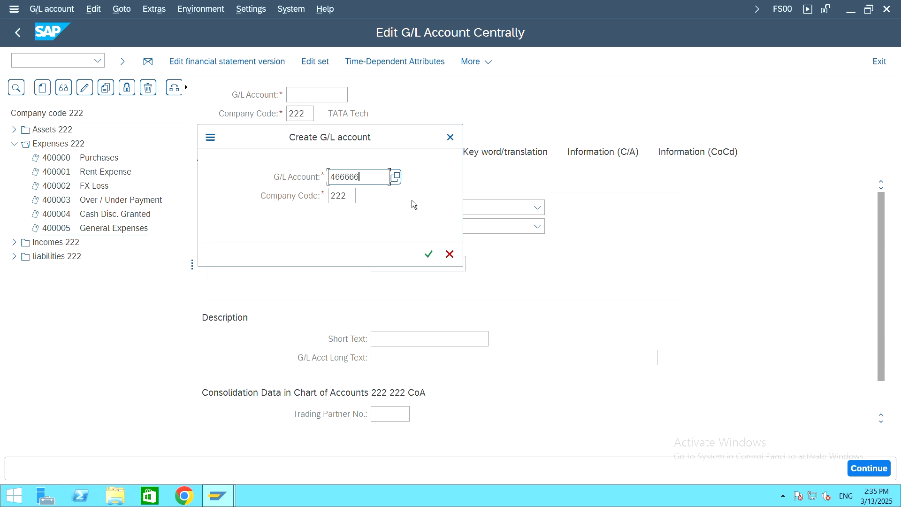
pyautogui.press('BackSpace')
pyautogui.press('BackSpace')
pyautogui.press('BackSpace')
pyautogui.press('BackSpace')
pyautogui.press('BackSpace')
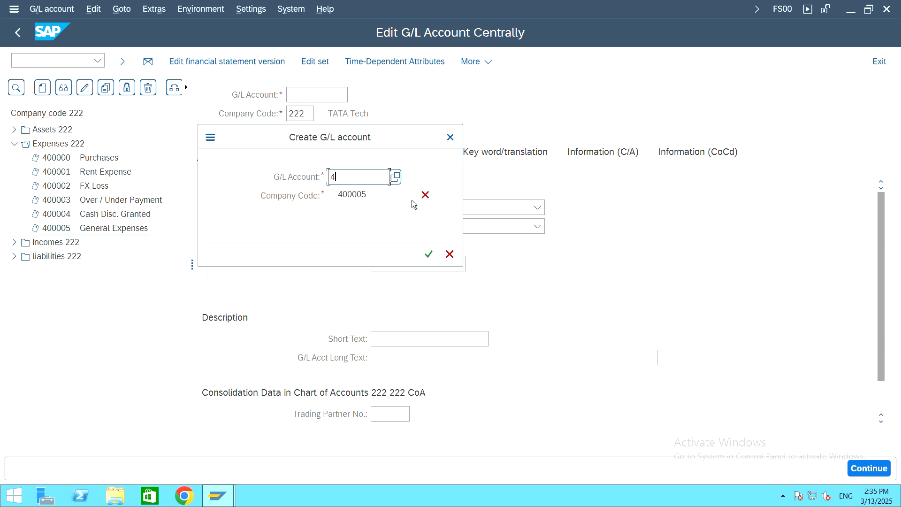
# Complete the new G/L account number as 422222 and confirm its creation for company code 222
pyautogui.write('22222')
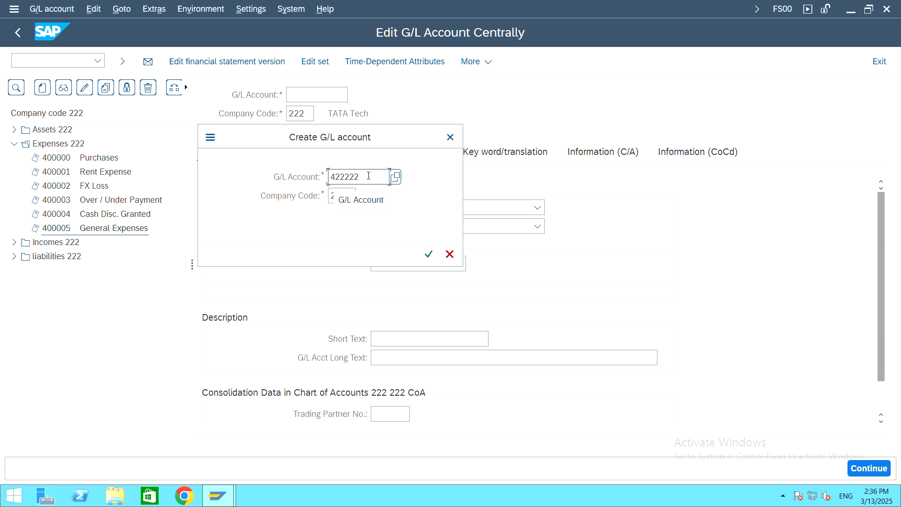
pyautogui.click(428, 255)
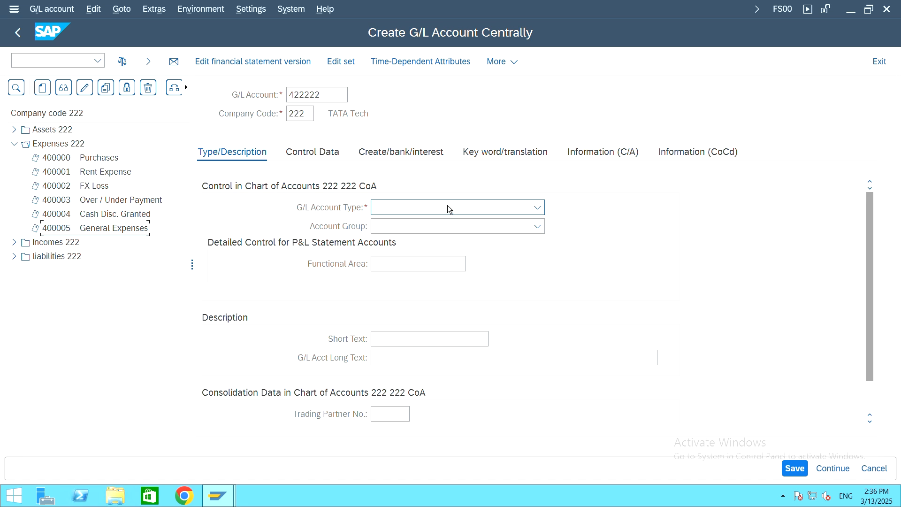
# Set the G/L account type to P Primary Costs or Revenue and the account group to EXPN Expenses 222
pyautogui.click(386, 214)
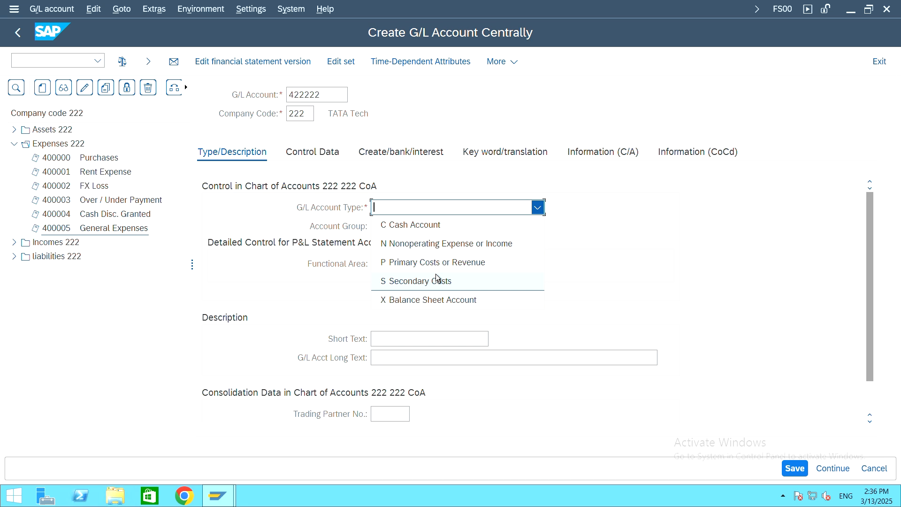
pyautogui.click(441, 261)
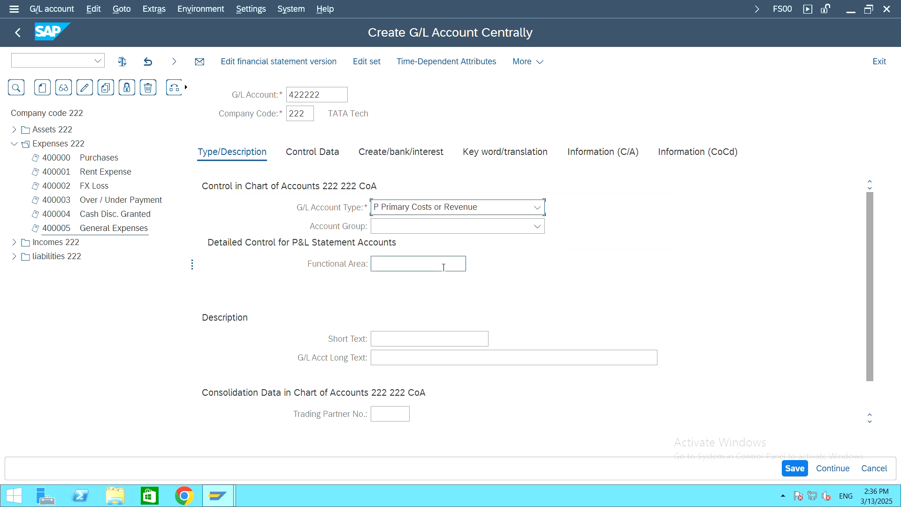
pyautogui.click(395, 227)
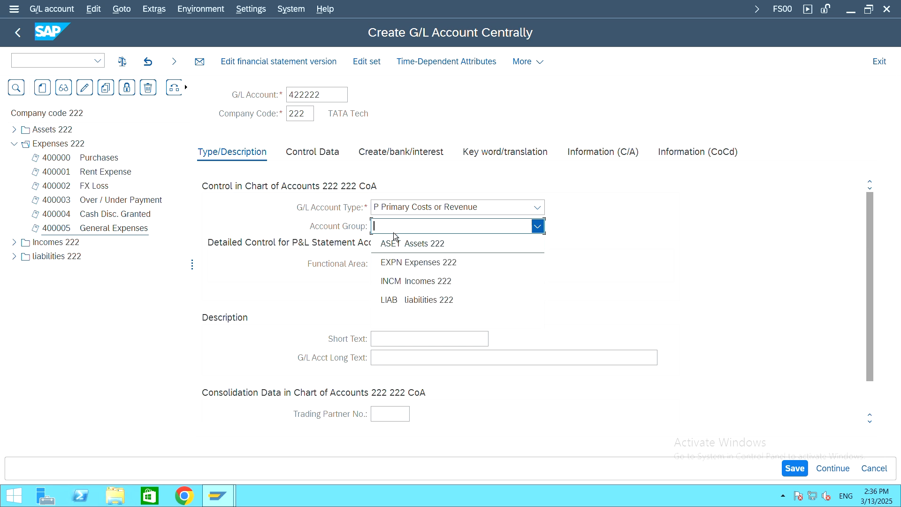
pyautogui.click(439, 261)
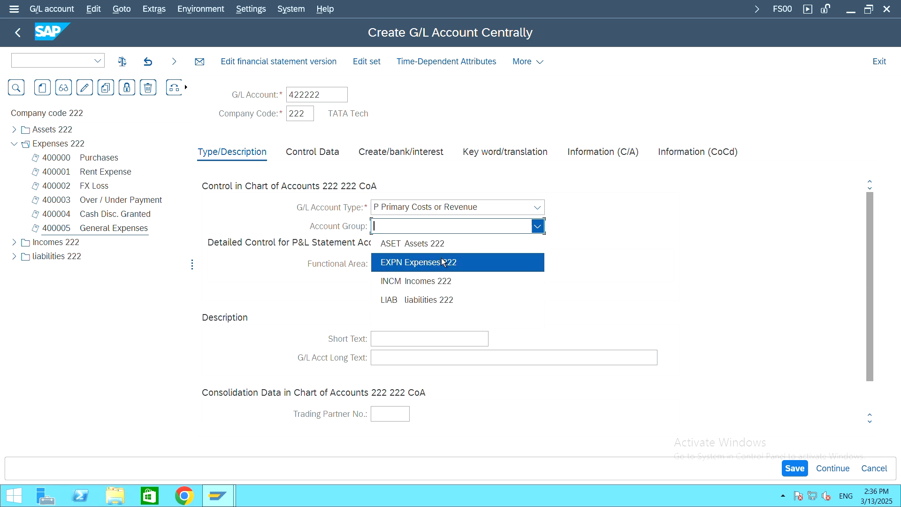
# Enter Validation as both the short text and the long text of the G/L account
pyautogui.click(384, 339)
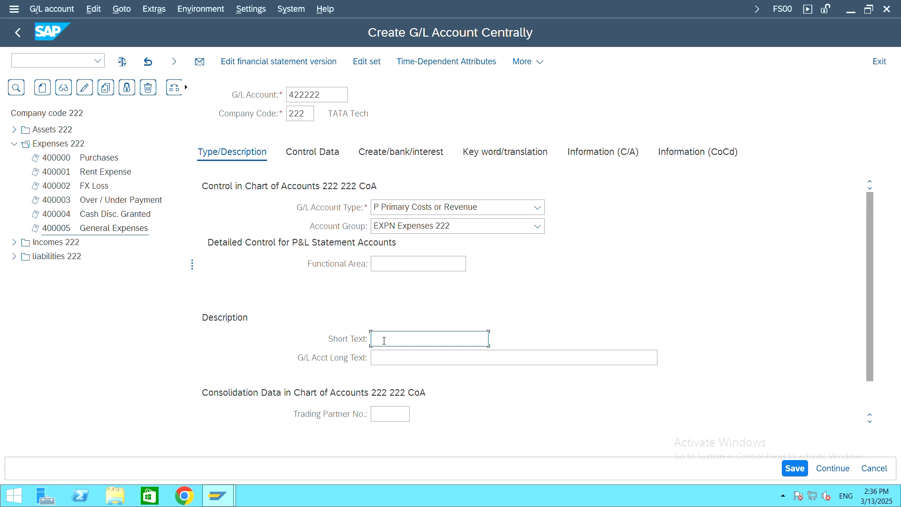
pyautogui.write('Validation')
pyautogui.click(401, 360)
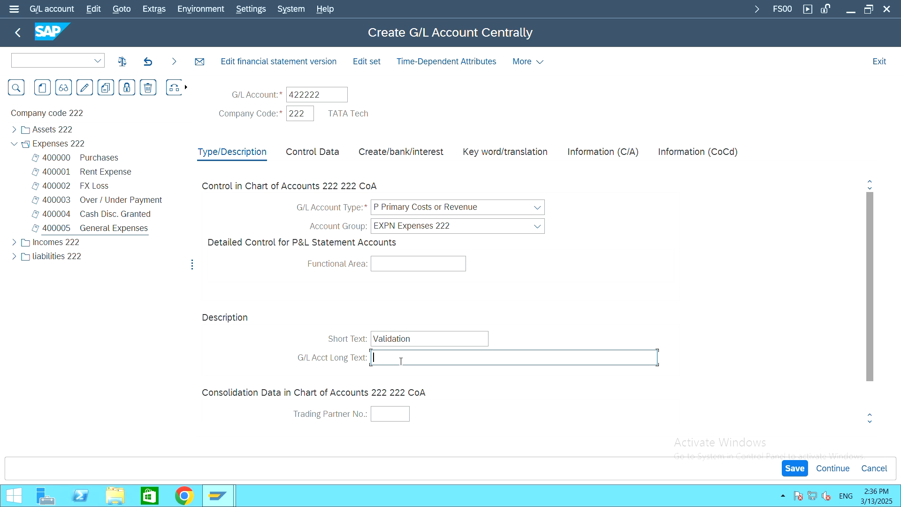
pyautogui.write('Validation')
# Set the sort key to 001 (Posting date) in the account's control data
pyautogui.click(312, 153)
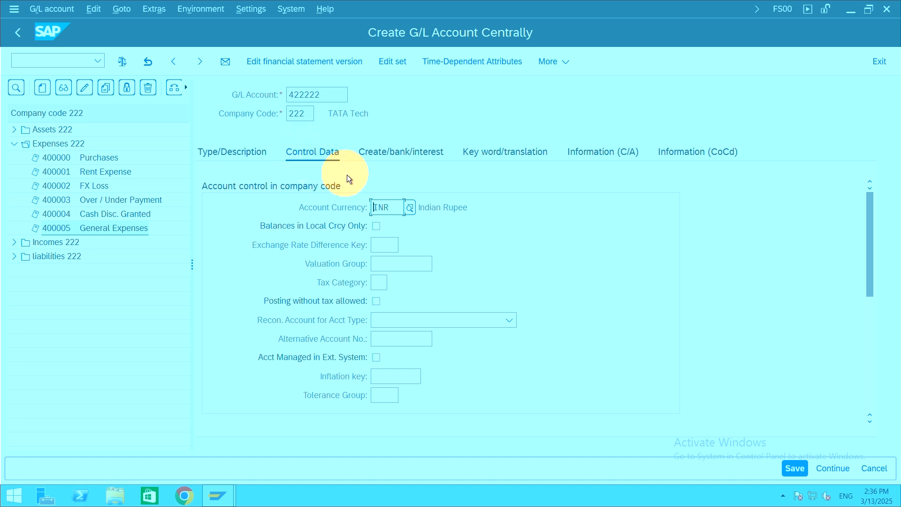
pyautogui.scroll(-2, 432, 304)
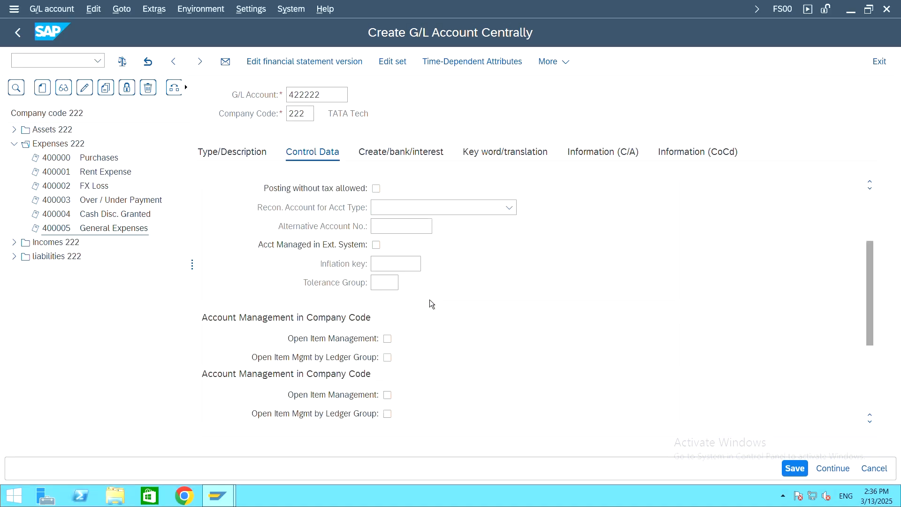
pyautogui.scroll(-1, 431, 305)
pyautogui.click(384, 340)
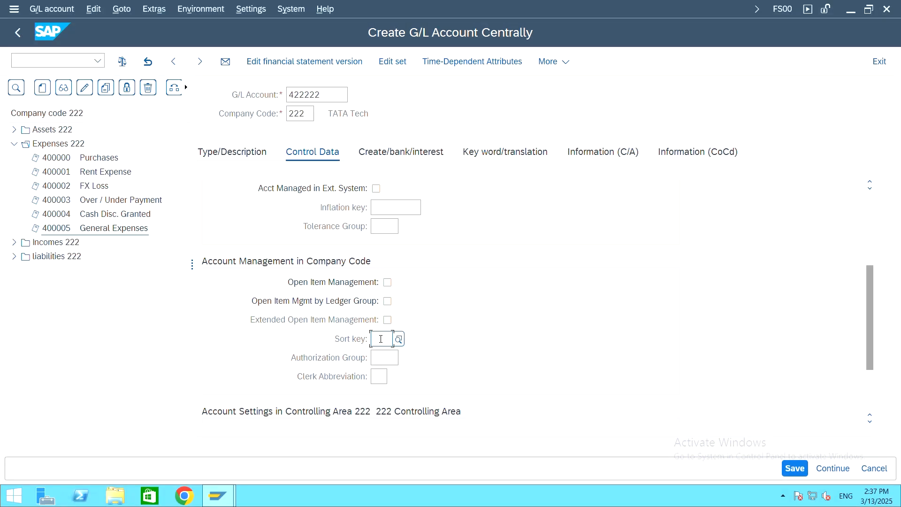
pyautogui.write('001')
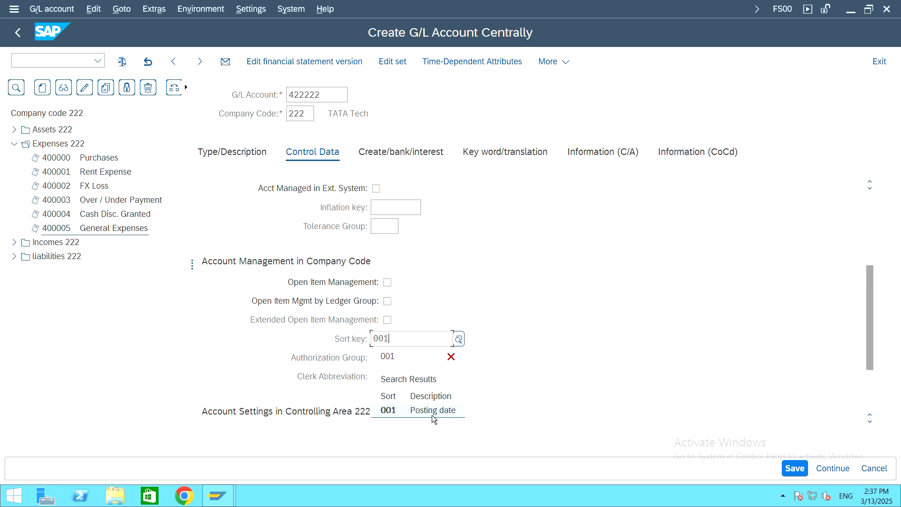
pyautogui.click(433, 416)
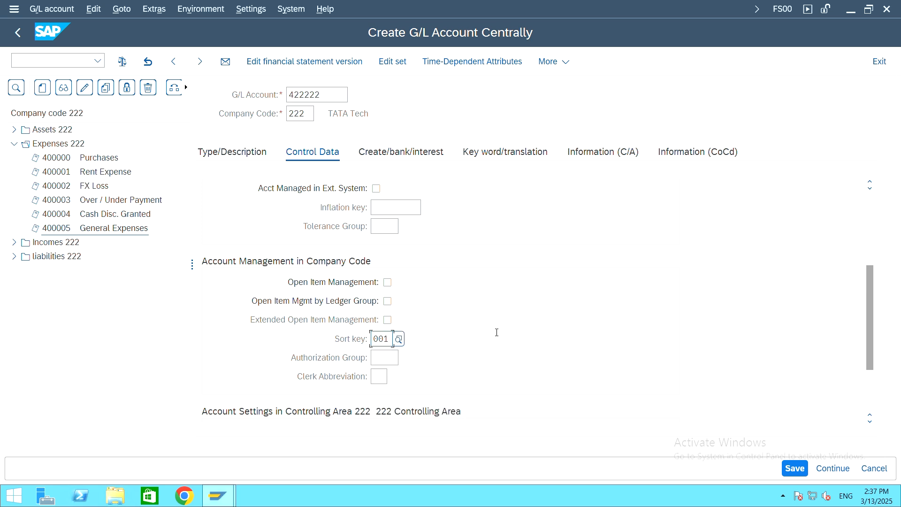
# Set the cost element category to 01, Primary costs/cost-reducing revenues, in the account's controlling area settings
pyautogui.scroll(-3, 484, 305)
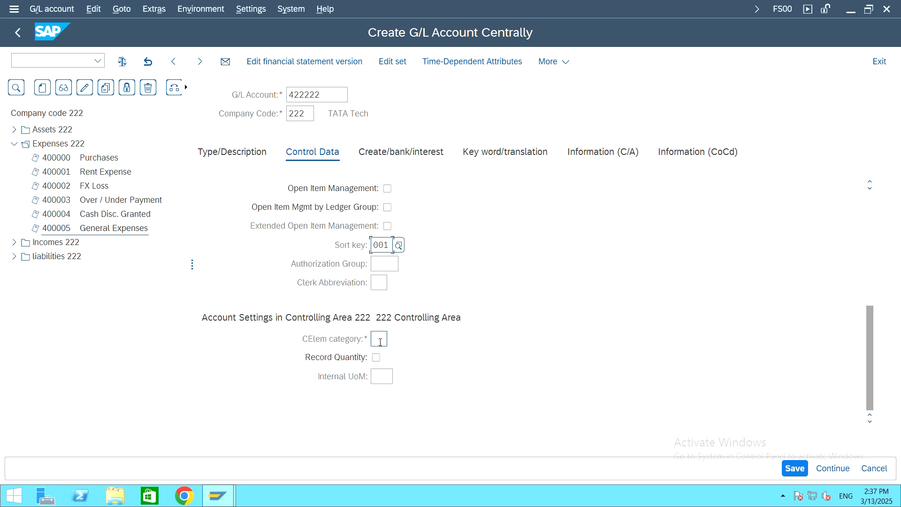
pyautogui.click(379, 339)
pyautogui.click(393, 339)
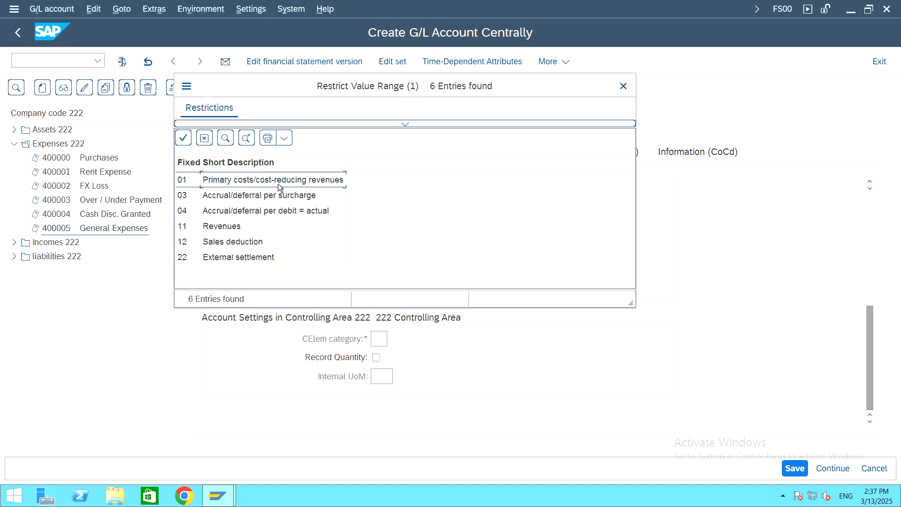
pyautogui.doubleClick(214, 184)
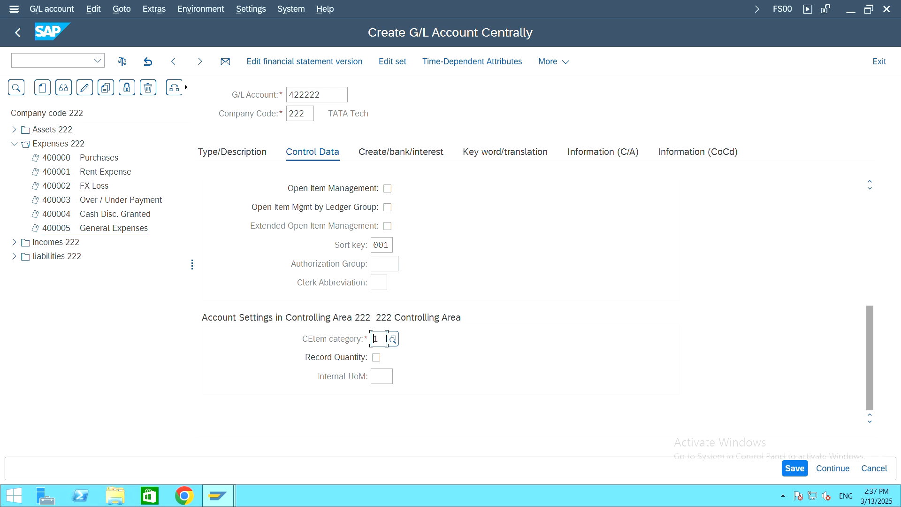
# Assign field status group G001 (General with text, assignment) to account 422222 and save the account
pyautogui.click(399, 157)
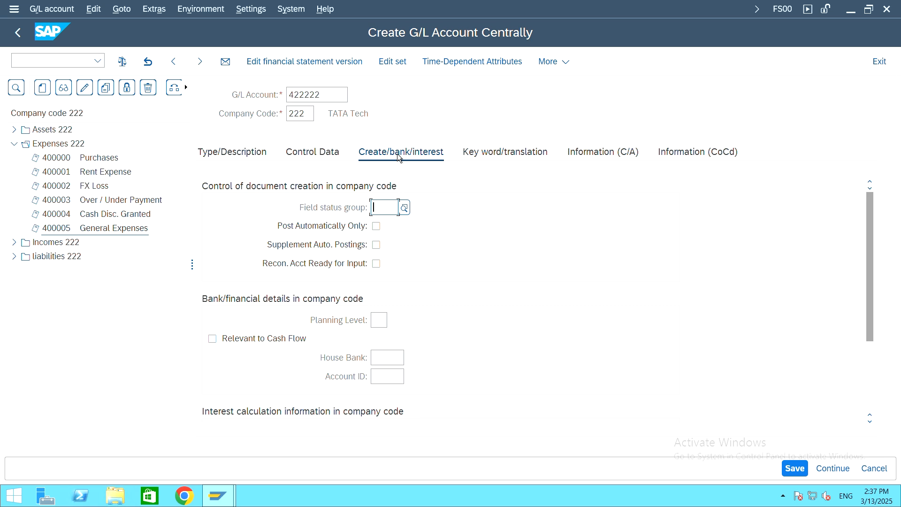
pyautogui.click(403, 210)
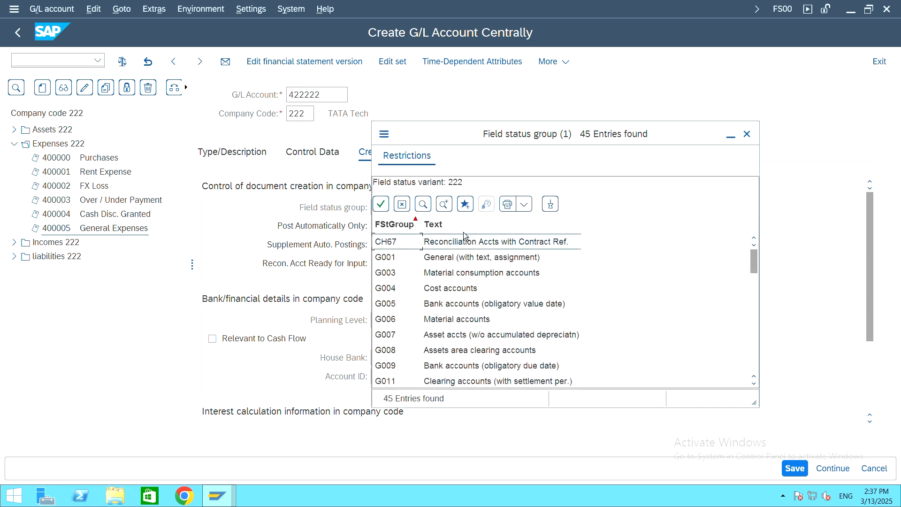
pyautogui.doubleClick(405, 262)
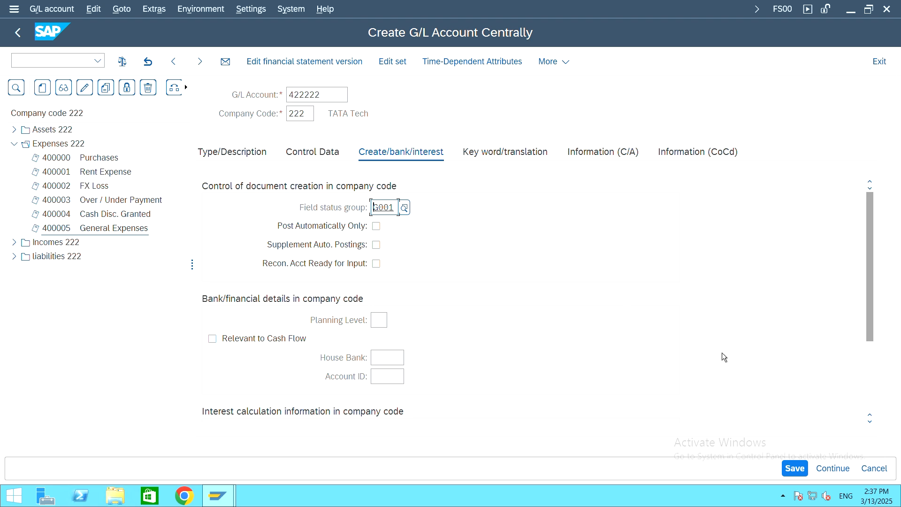
pyautogui.click(794, 468)
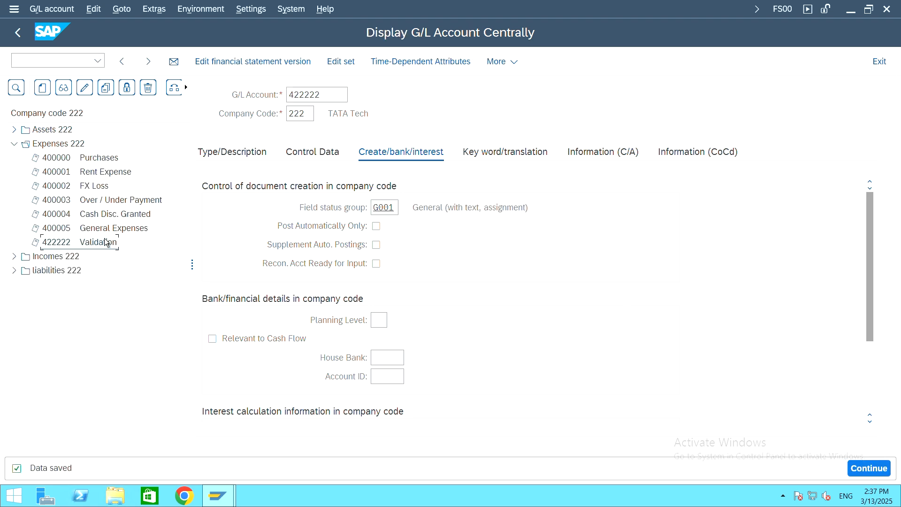
pyautogui.click(142, 319)
# Return to the SAP Easy Access menu and collapse the expanded Accounting folders
pyautogui.click(18, 32)
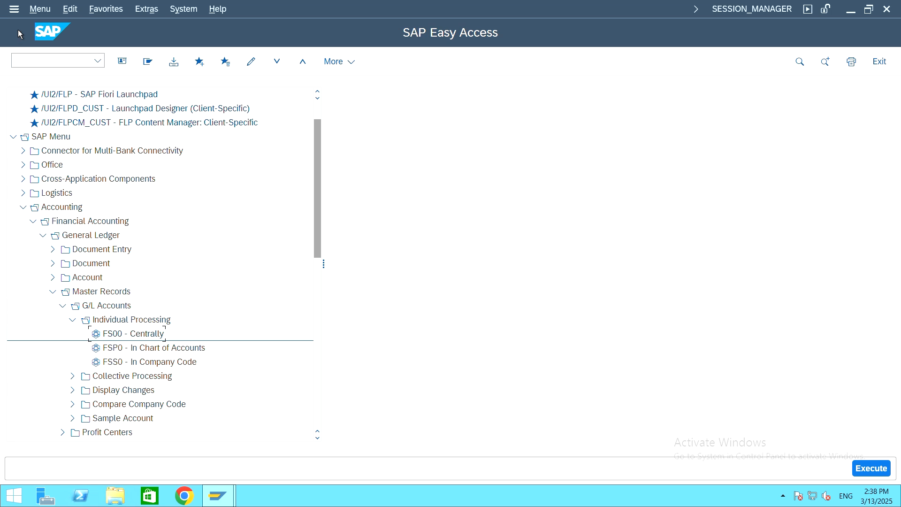
pyautogui.click(73, 320)
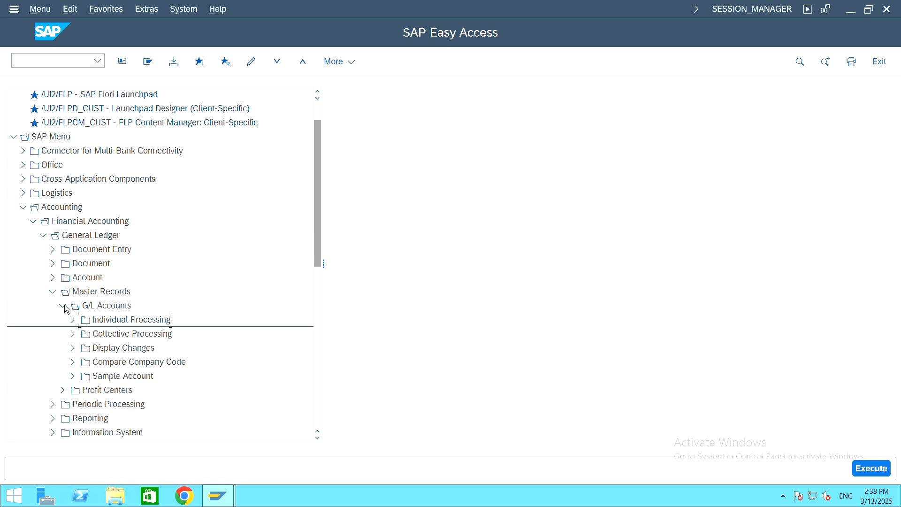
pyautogui.click(63, 307)
pyautogui.click(53, 291)
pyautogui.click(33, 222)
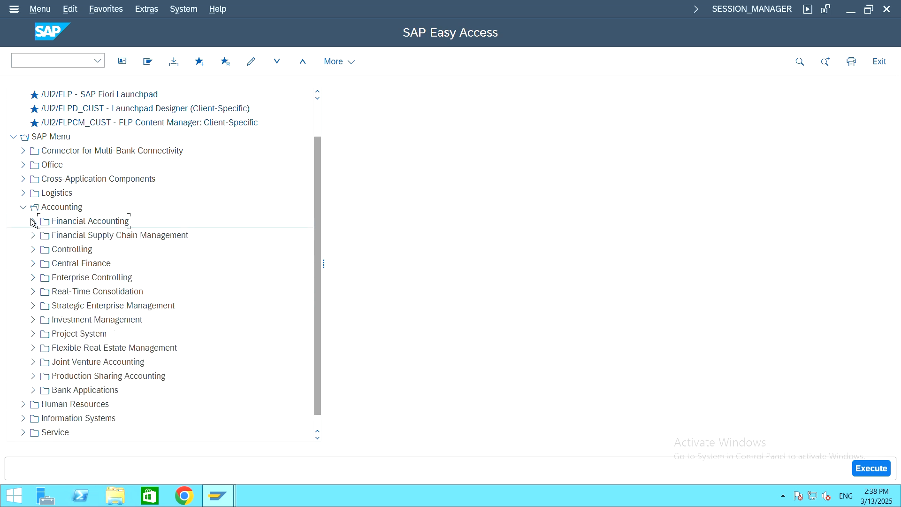
pyautogui.click(23, 207)
# View the field status variants overview through transaction OBC4 and return to the start screen
pyautogui.click(56, 64)
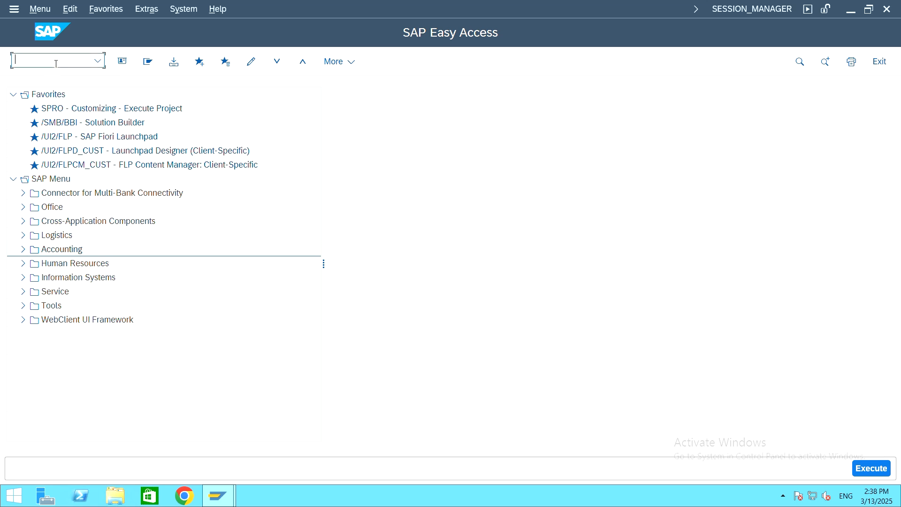
pyautogui.write('obc4')
pyautogui.press('Return')
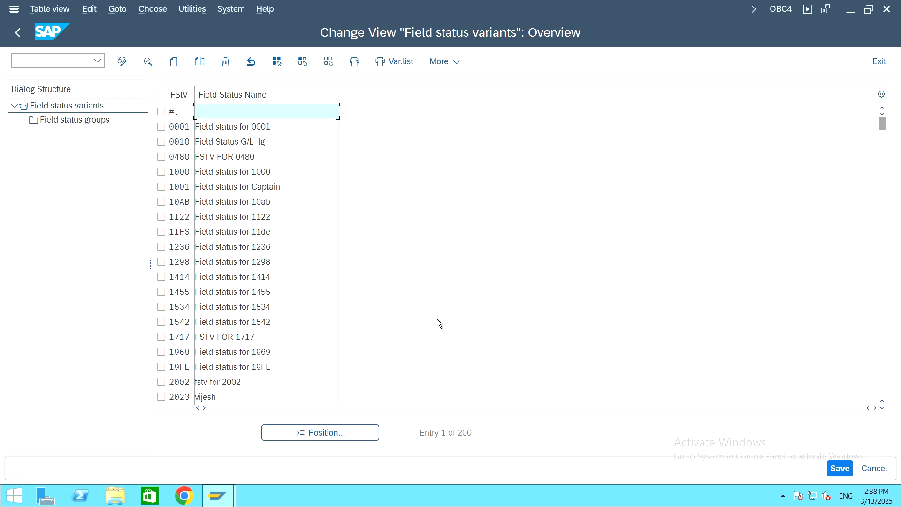
pyautogui.click(17, 38)
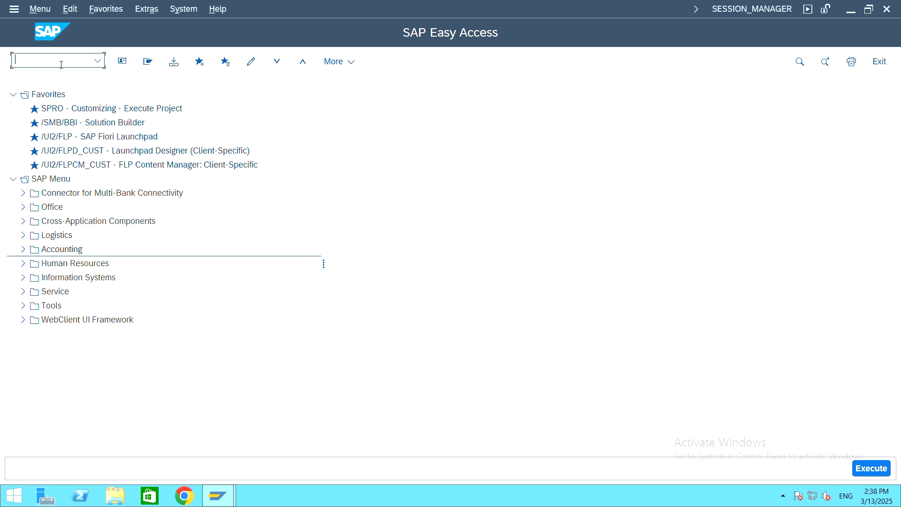
# Open the SAP Reference IMG through transaction SPRO and expand Financial Accounting down to Financial Accounting Global Settings
pyautogui.write('spro')
pyautogui.press('Return')
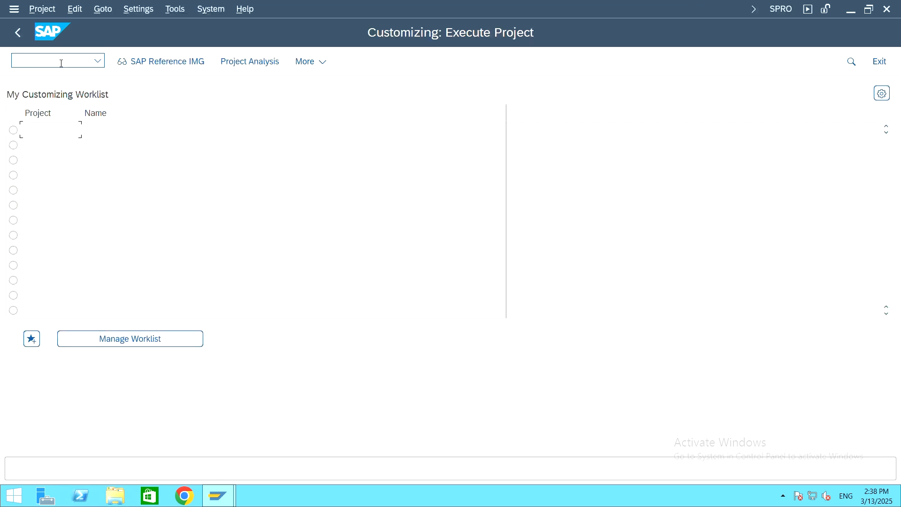
pyautogui.click(167, 65)
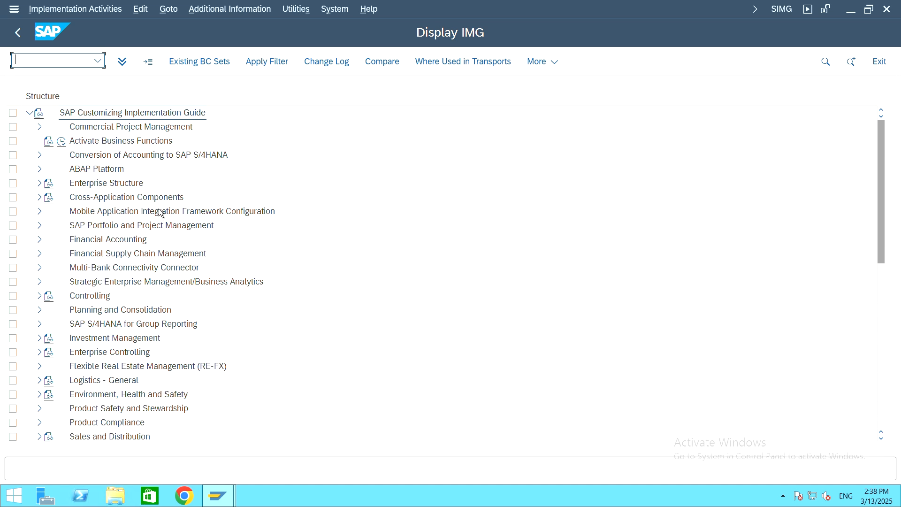
pyautogui.click(118, 238)
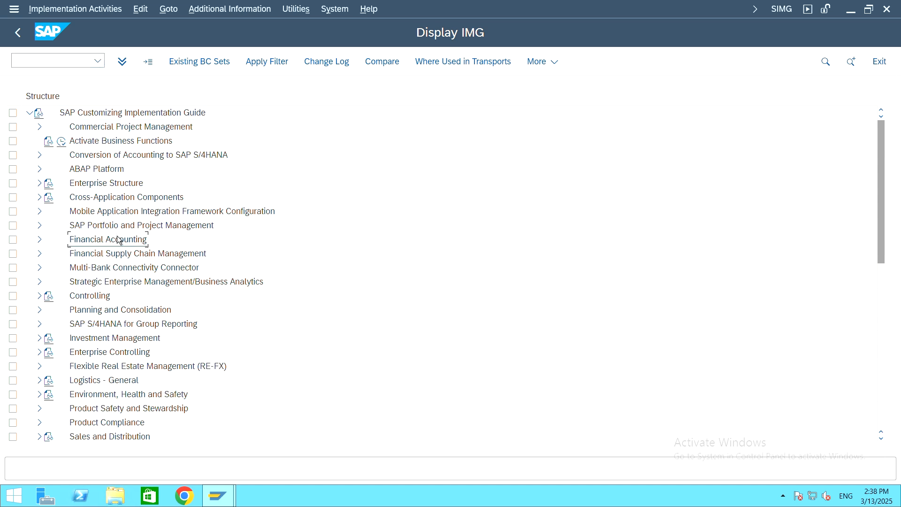
pyautogui.click(41, 241)
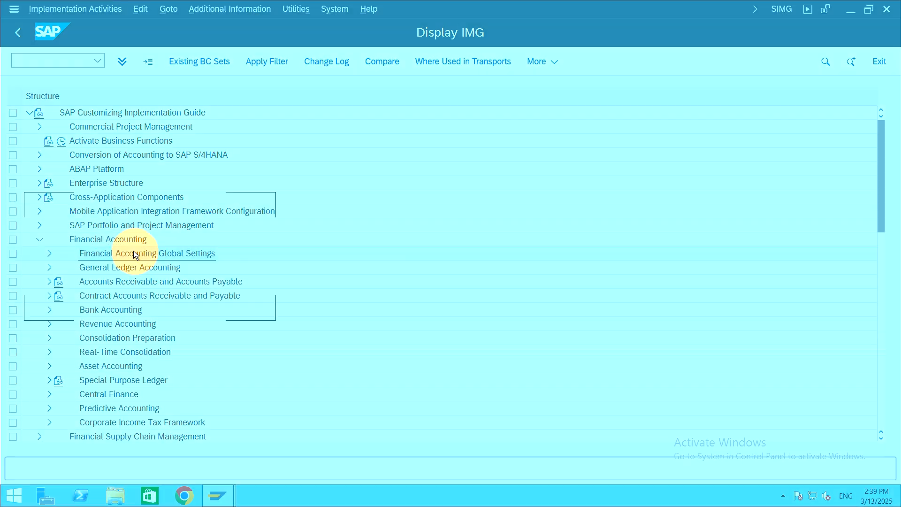
pyautogui.click(159, 253)
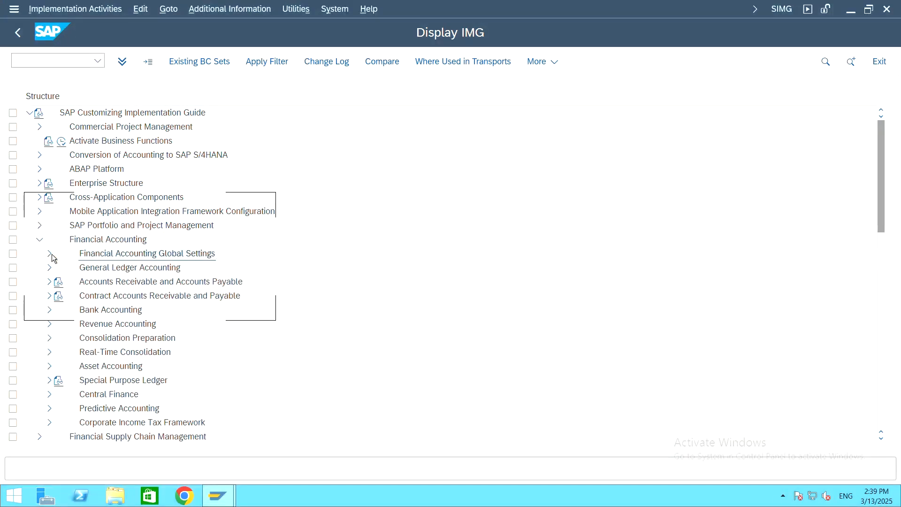
pyautogui.click(49, 255)
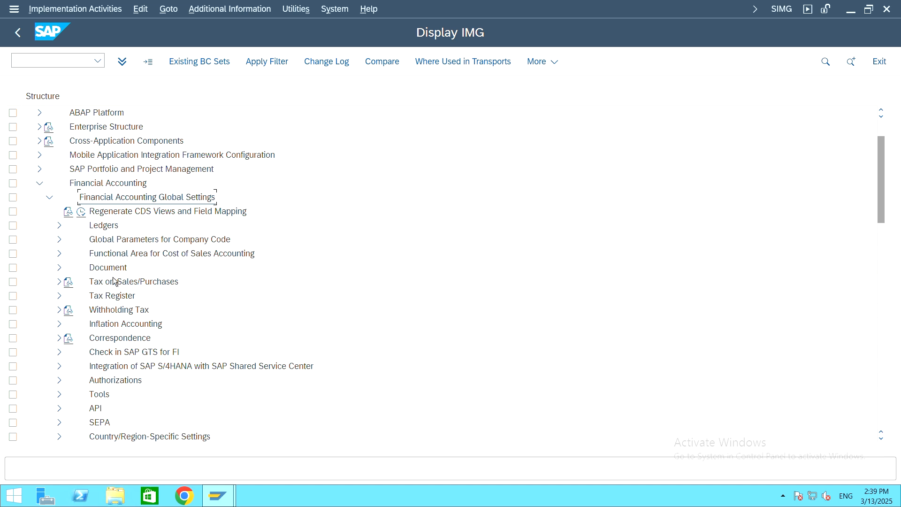
# Expand Ledgers and Fields in the global settings and execute the Define Field Status Variants activity
pyautogui.click(111, 229)
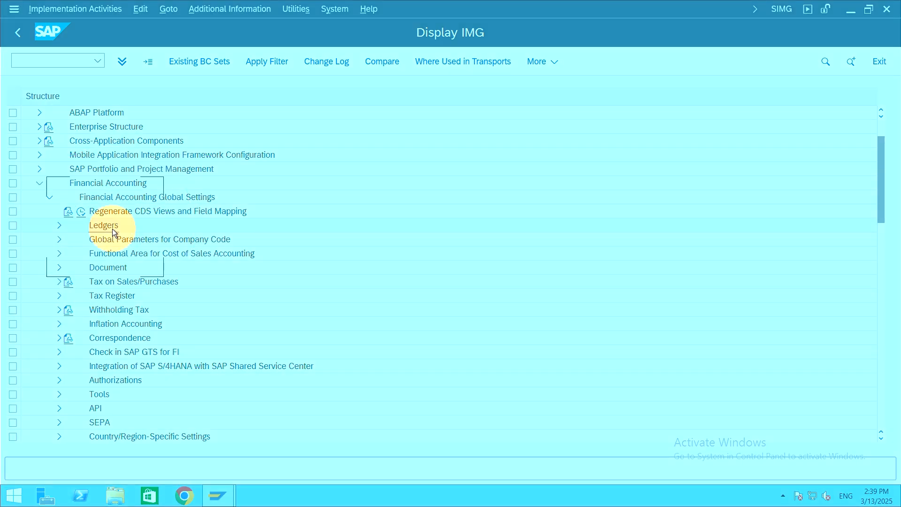
pyautogui.click(63, 226)
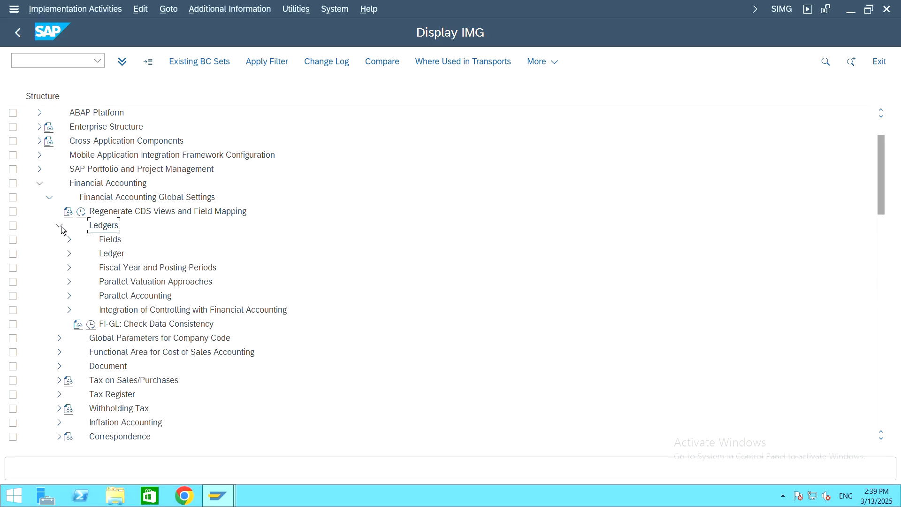
pyautogui.click(115, 241)
pyautogui.click(108, 242)
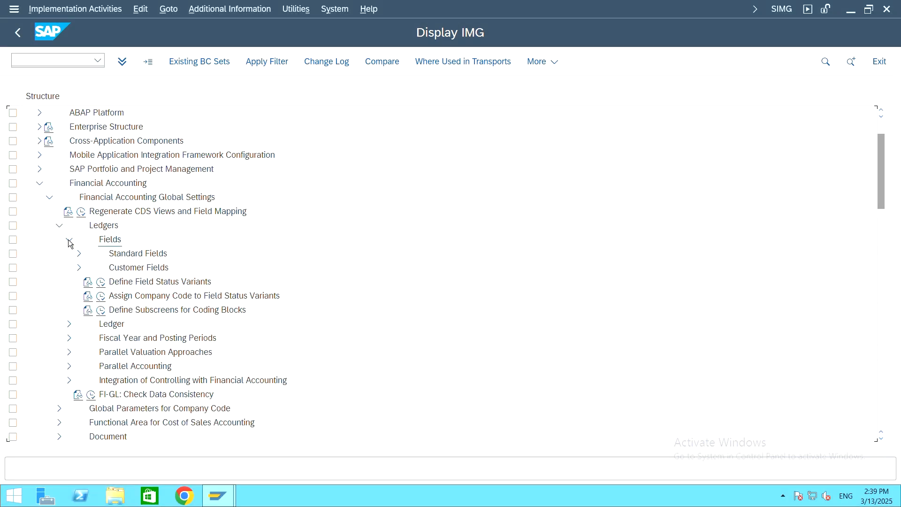
pyautogui.click(149, 284)
pyautogui.click(101, 283)
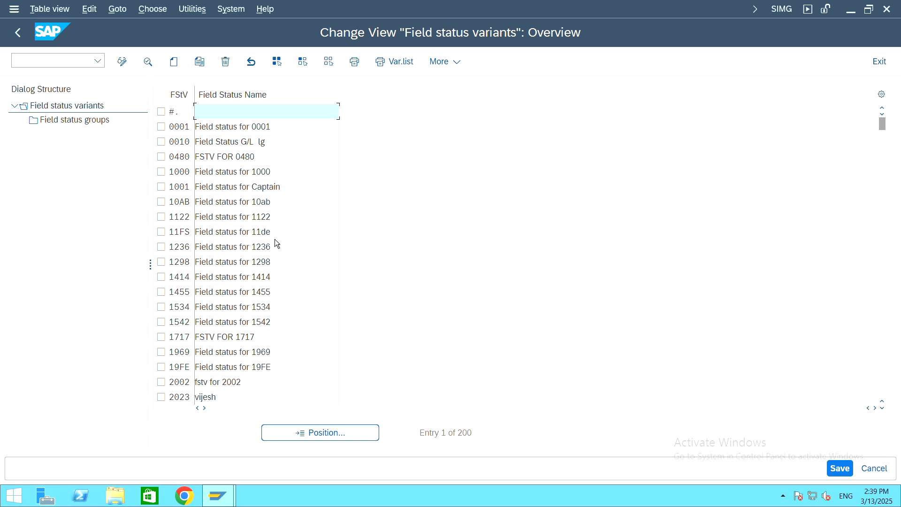
# Position the overview at field status variant 222 and open its field status groups
pyautogui.click(339, 434)
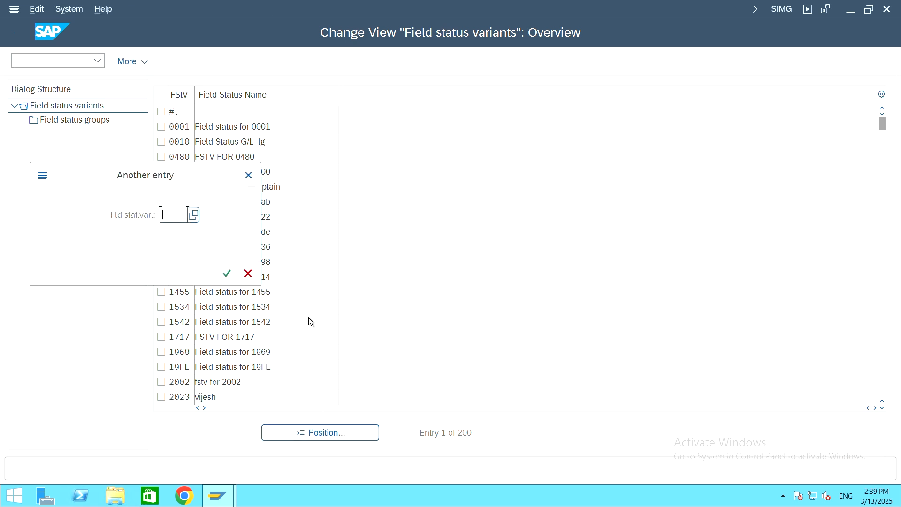
pyautogui.moveTo(187, 172); pyautogui.dragTo(474, 153)
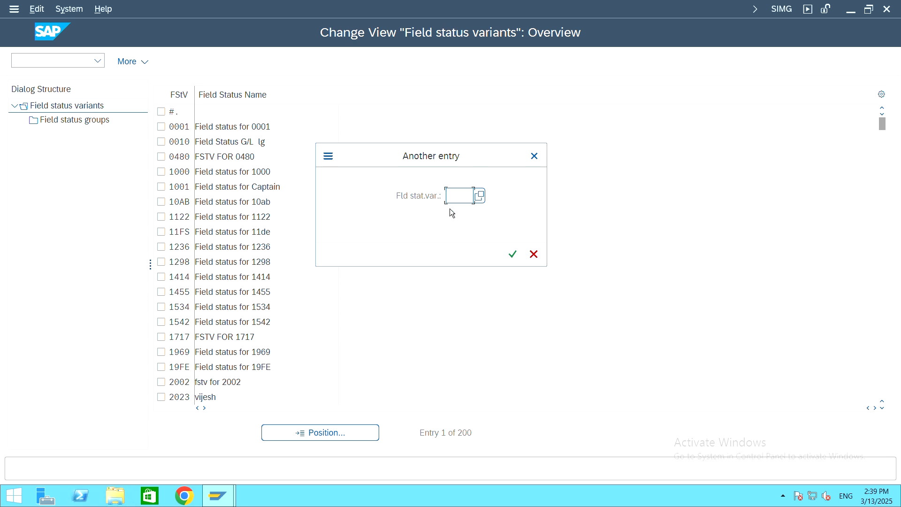
pyautogui.write('222')
pyautogui.click(513, 254)
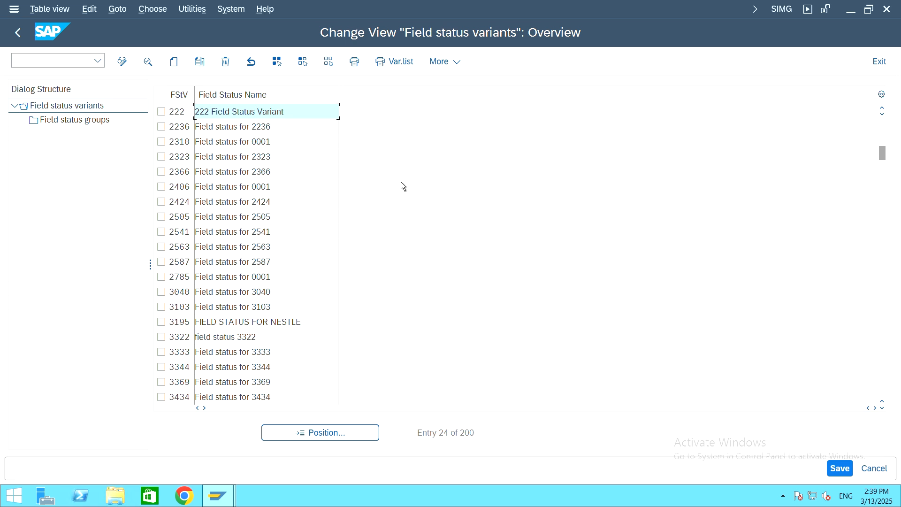
pyautogui.click(187, 110)
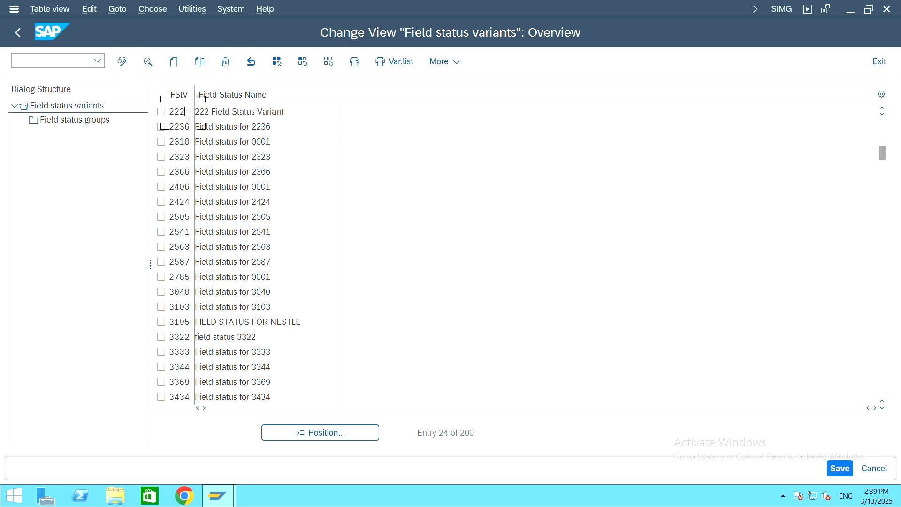
pyautogui.click(187, 113)
pyautogui.doubleClick(84, 123)
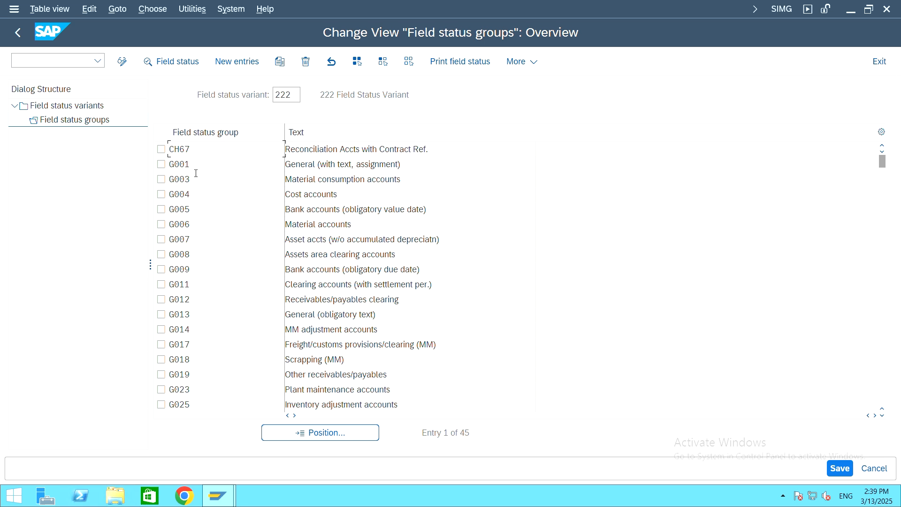
# Open field status group G001 and display its Additional account assignments fields
pyautogui.click(177, 166)
pyautogui.moveTo(169, 165); pyautogui.dragTo(192, 163)
pyautogui.click(315, 164)
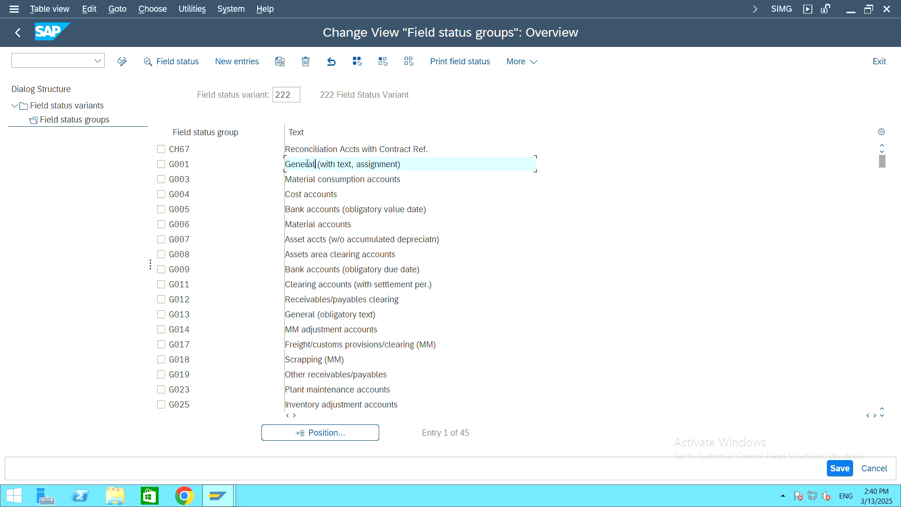
pyautogui.moveTo(296, 164); pyautogui.dragTo(391, 163)
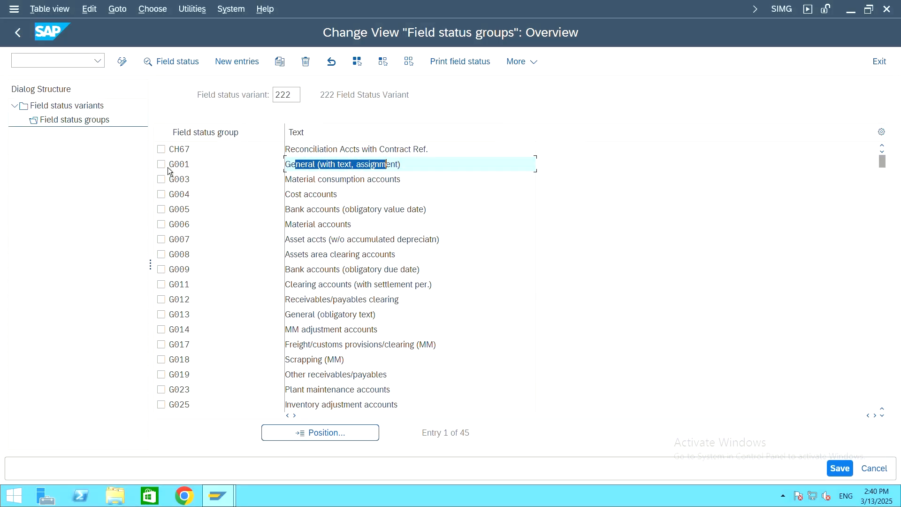
pyautogui.doubleClick(210, 165)
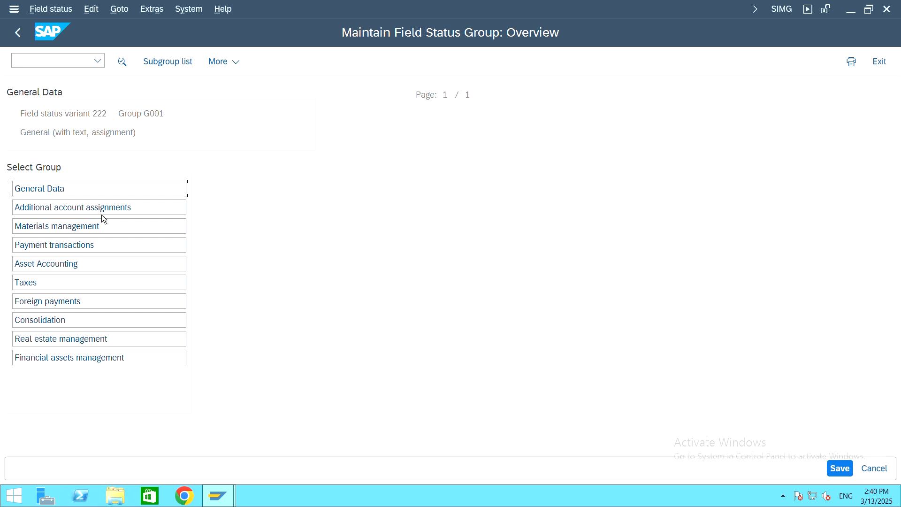
pyautogui.doubleClick(138, 208)
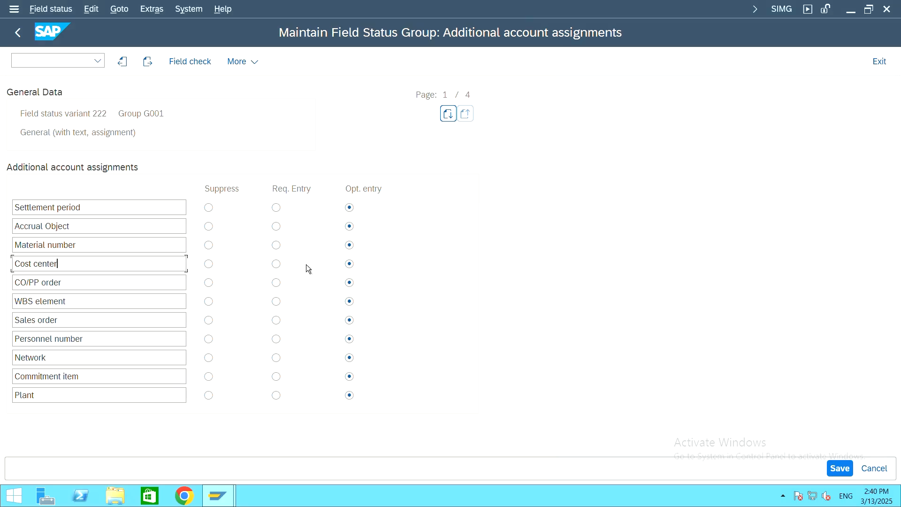
# Set Cost center to optional entry, save field status group G001, and go back to the Customizing: Execute Project screen
pyautogui.click(348, 265)
pyautogui.click(838, 467)
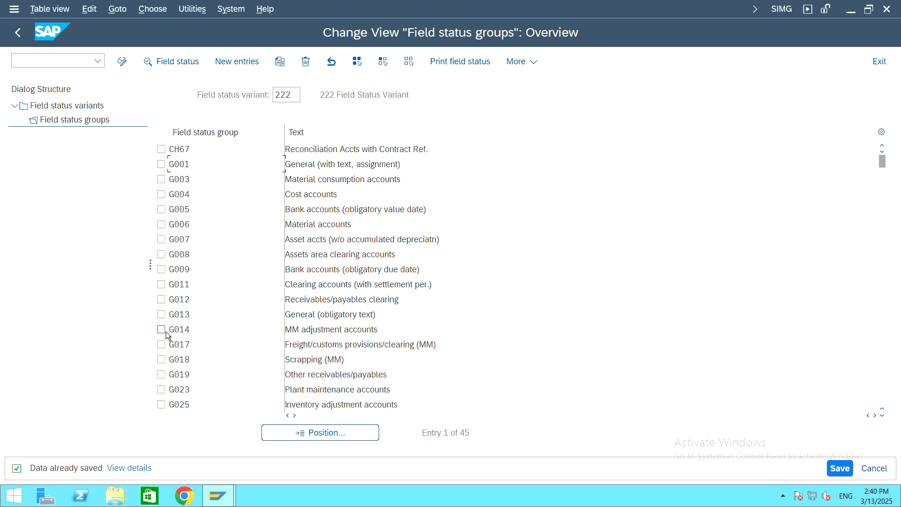
pyautogui.click(26, 35)
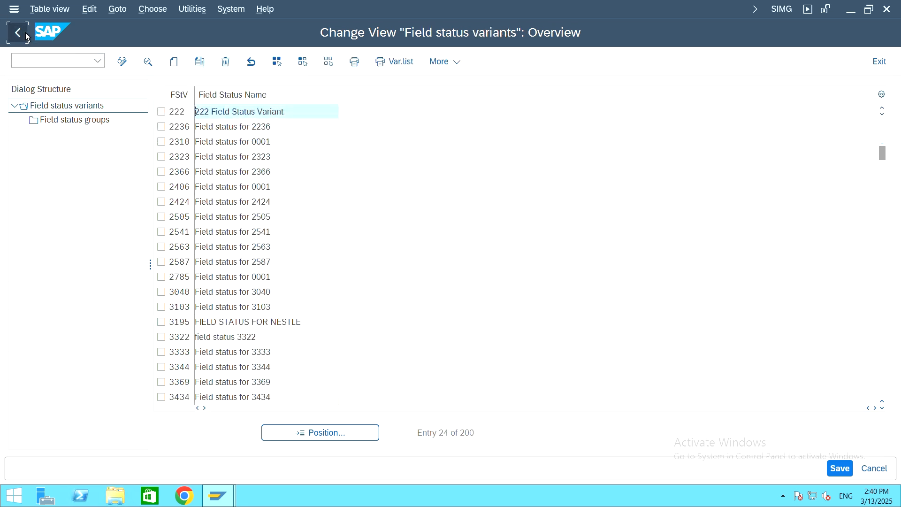
pyautogui.click(23, 35)
pyautogui.click(21, 35)
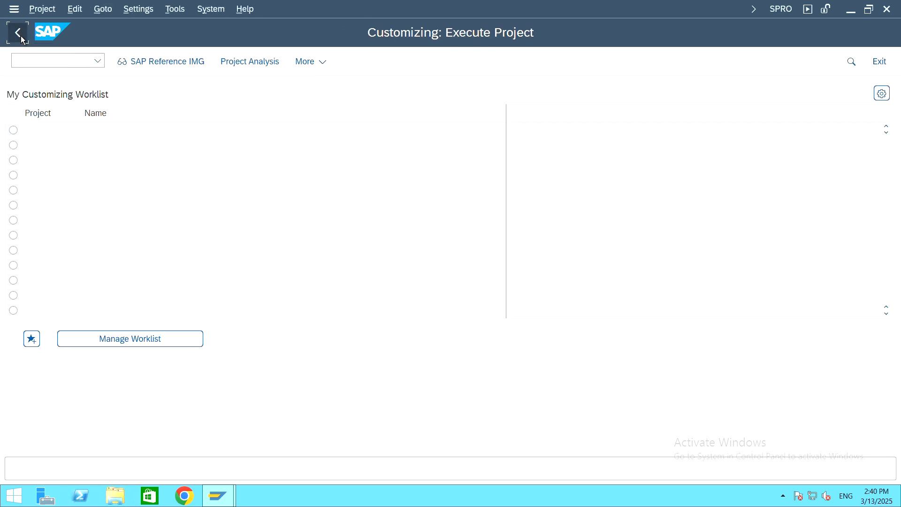
# Go back to the SAP Easy Access screen and expand the Accounting folder in the SAP Menu
pyautogui.click(21, 36)
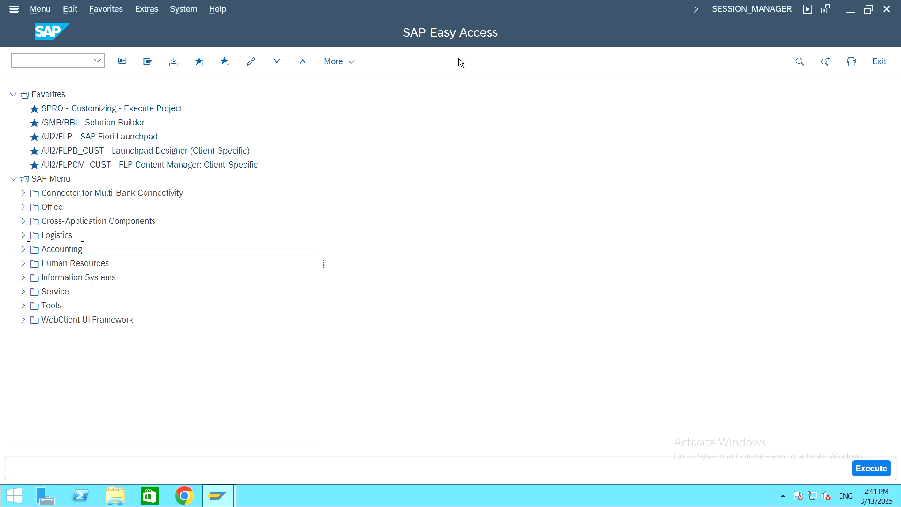
pyautogui.click(75, 256)
pyautogui.click(23, 249)
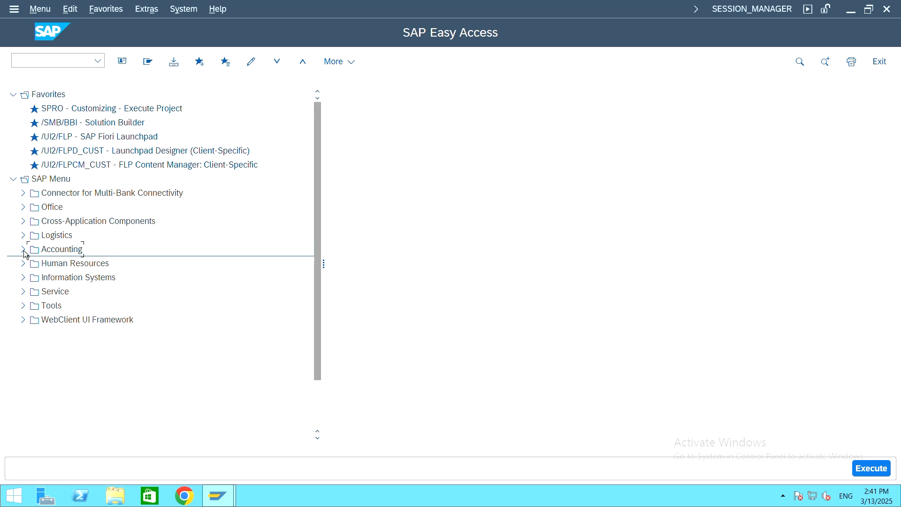
pyautogui.click(96, 266)
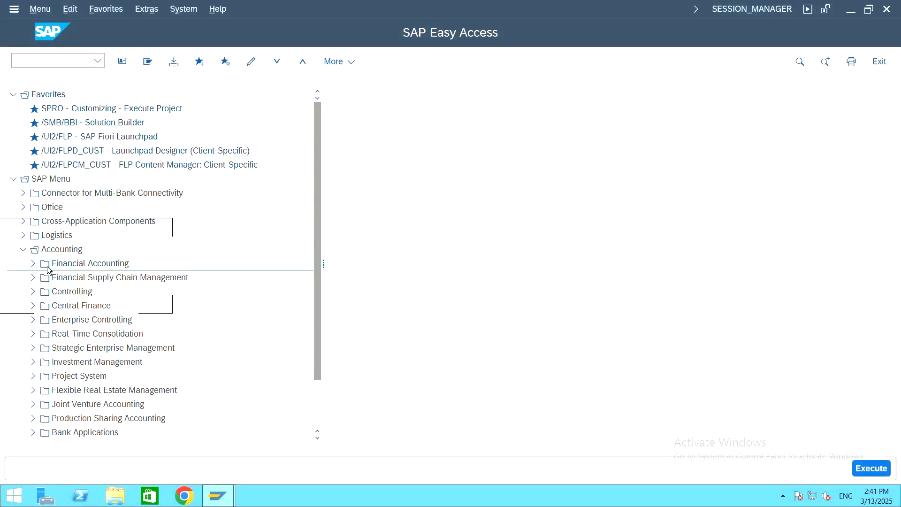
pyautogui.click(33, 265)
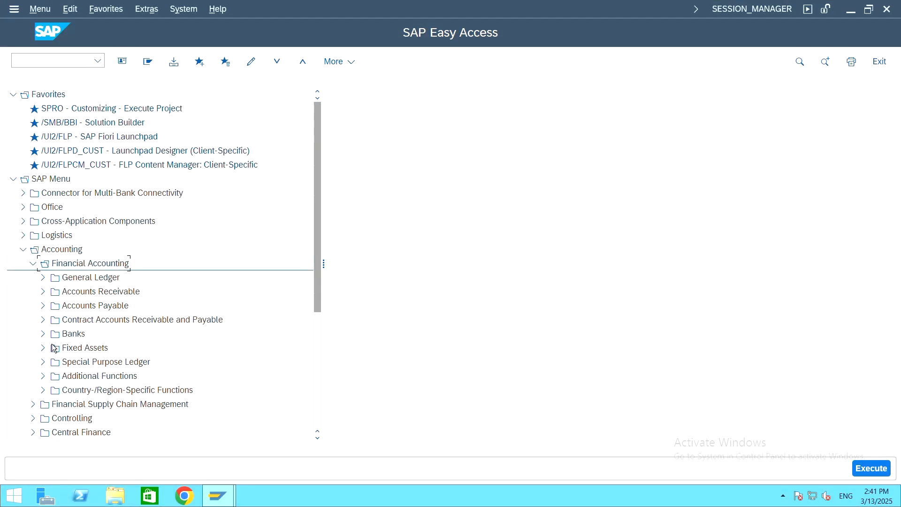
pyautogui.click(35, 268)
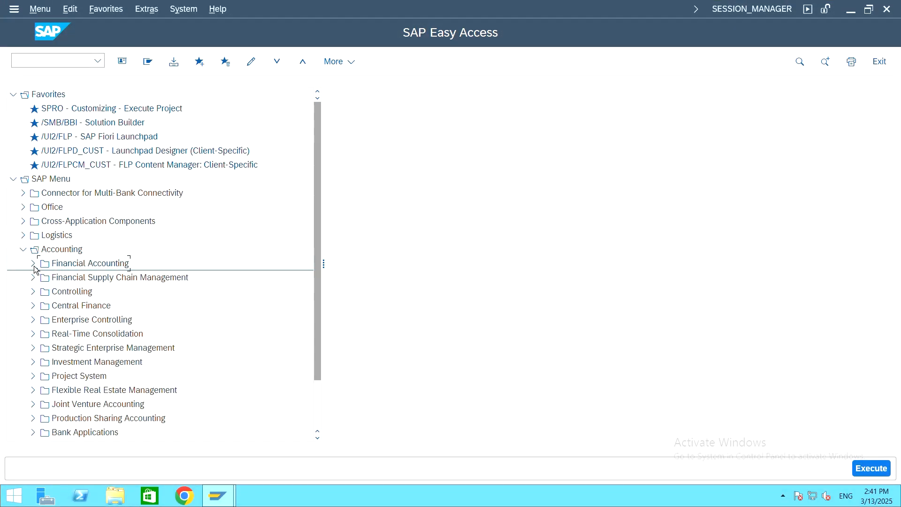
# Expand the Controlling folder under Accounting
pyautogui.click(72, 293)
pyautogui.click(60, 252)
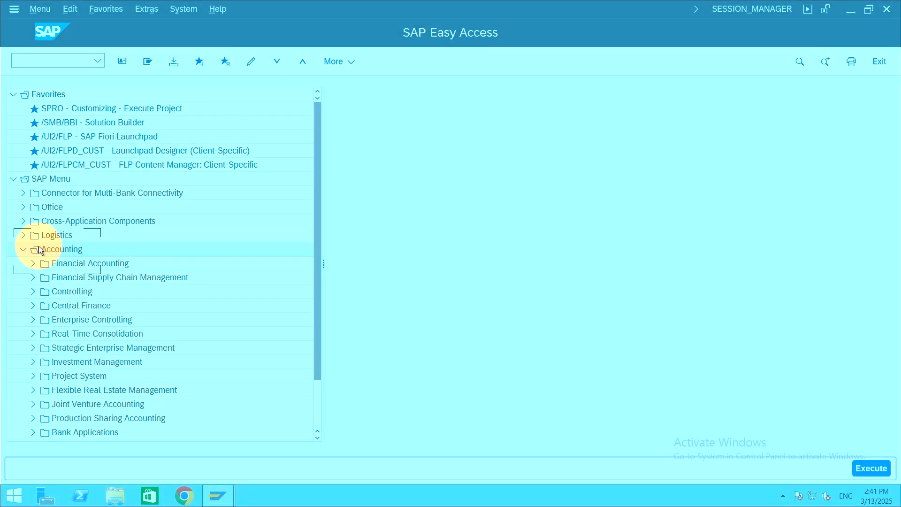
pyautogui.click(77, 294)
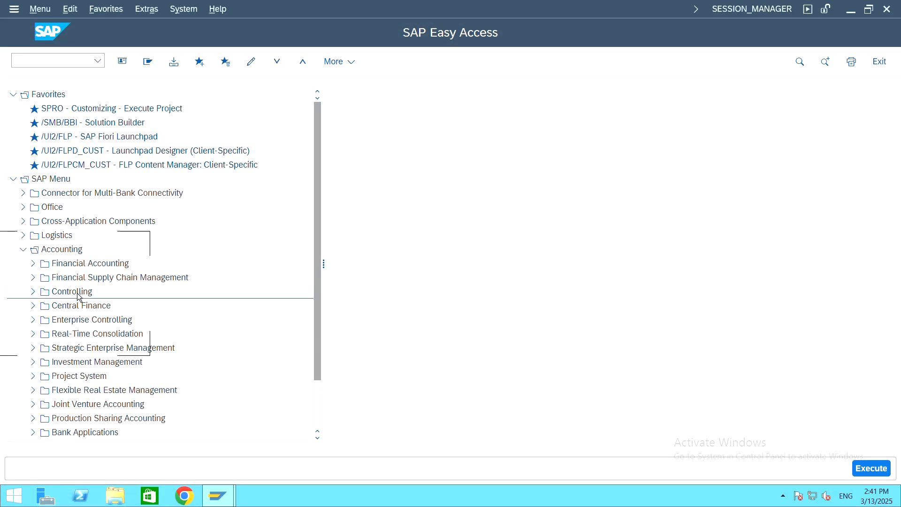
pyautogui.click(41, 294)
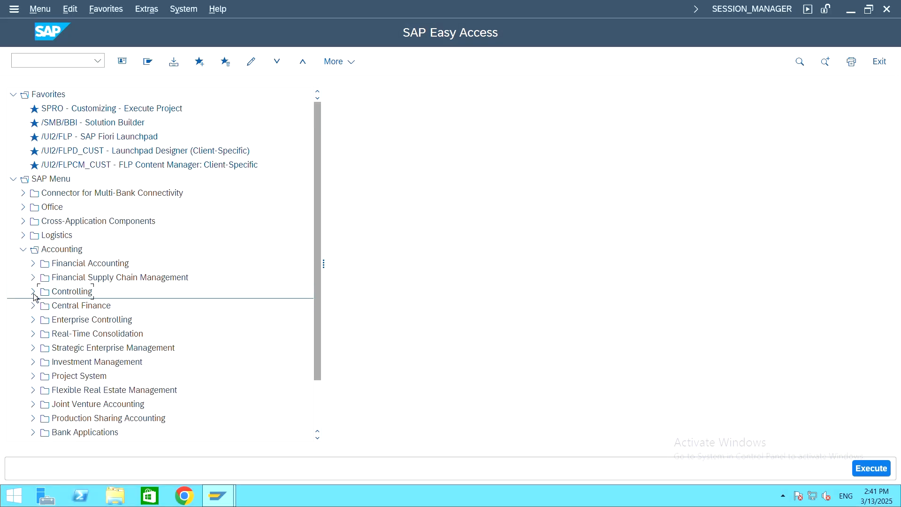
pyautogui.click(33, 295)
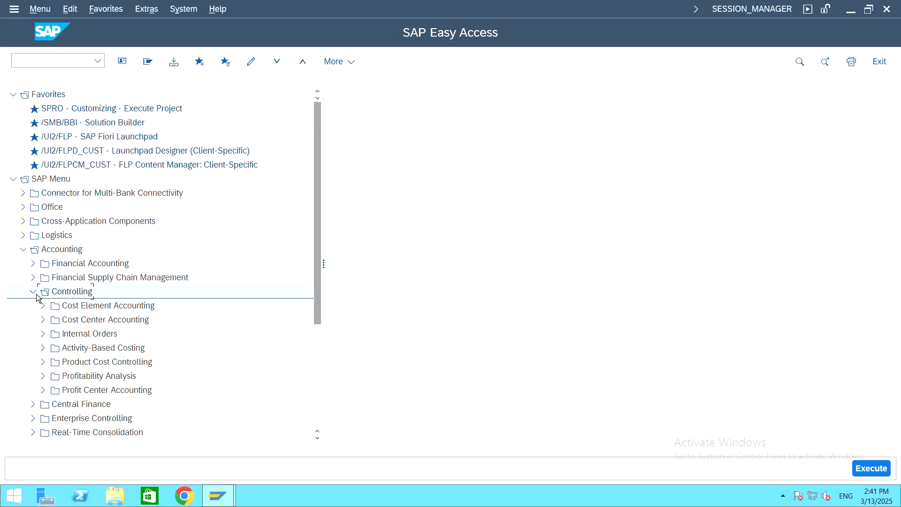
# Expand Profit Center Accounting within Controlling and open its Master Data folder
pyautogui.click(98, 392)
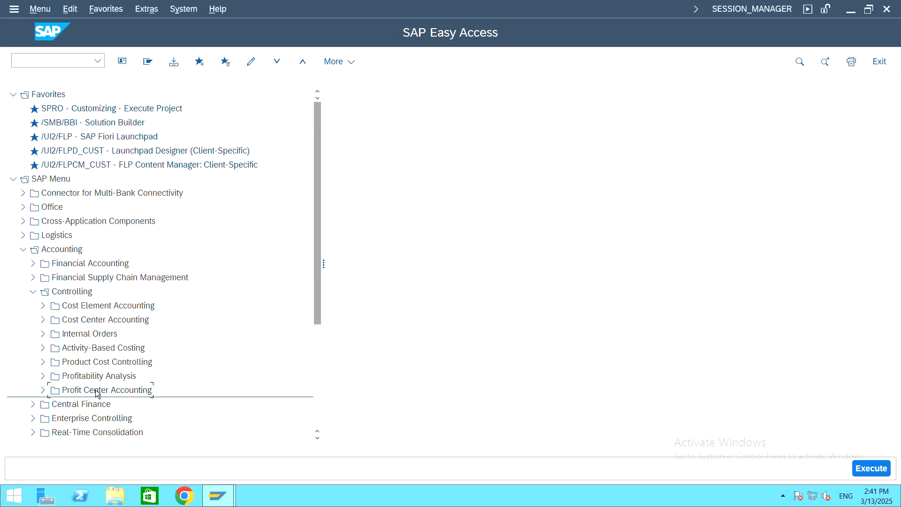
pyautogui.scroll(-2, 184, 327)
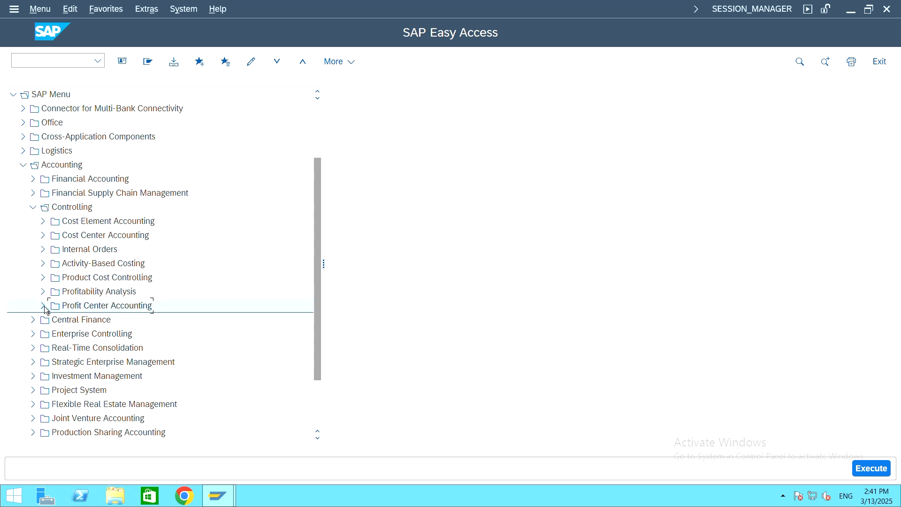
pyautogui.click(42, 305)
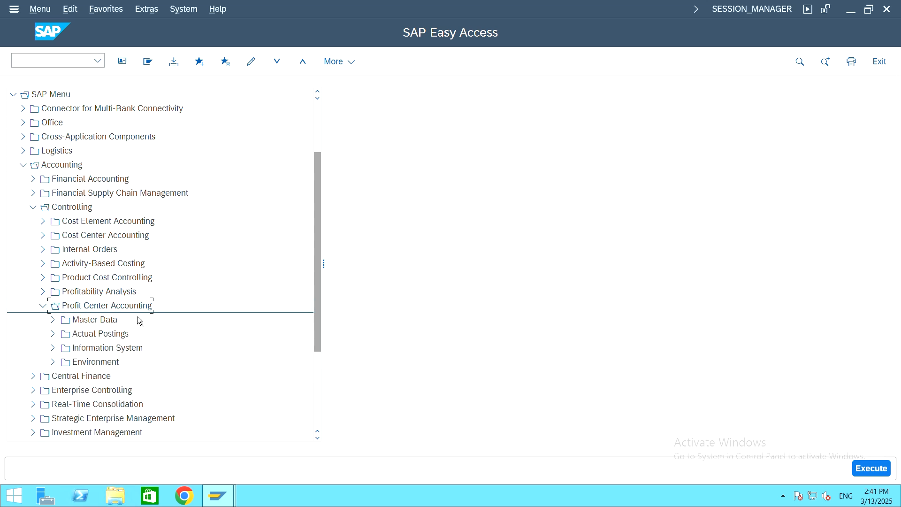
pyautogui.click(104, 324)
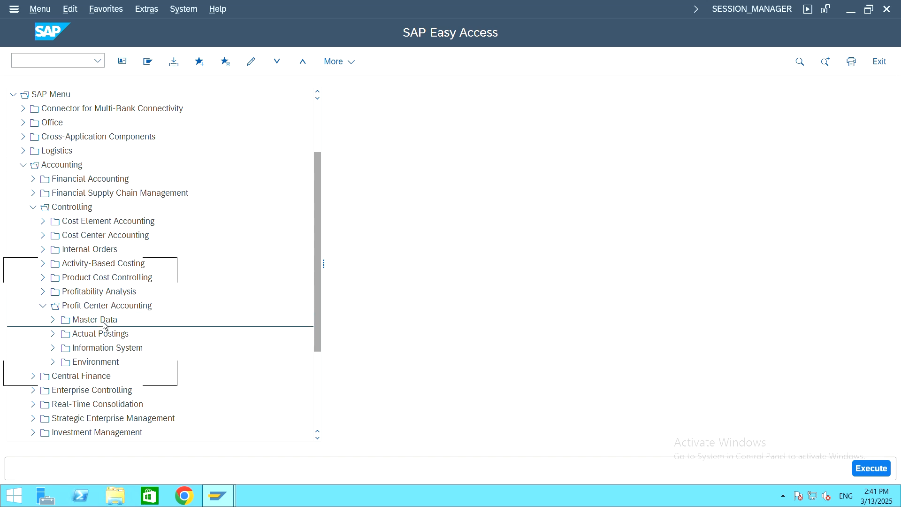
pyautogui.click(96, 324)
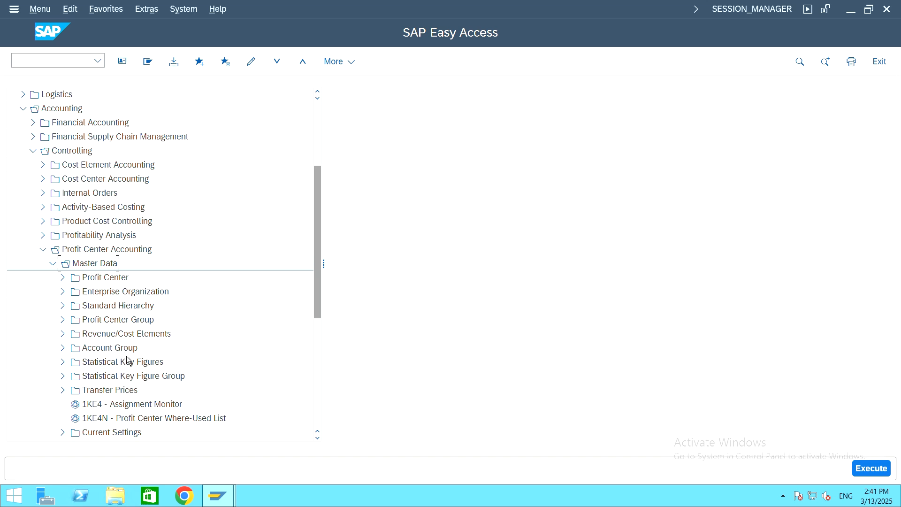
# Expand Standard Hierarchy in the profit center master data and start transaction KCH5N - Change
pyautogui.click(141, 312)
pyautogui.doubleClick(102, 306)
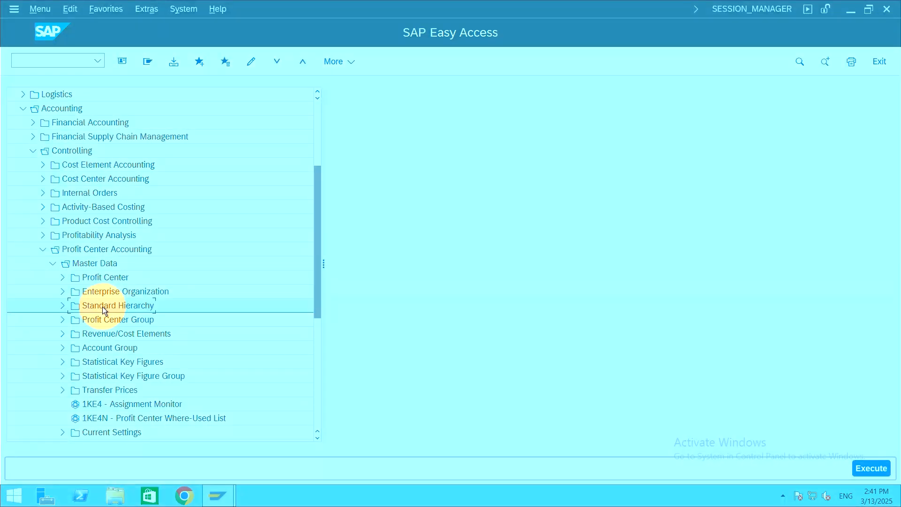
pyautogui.click(63, 307)
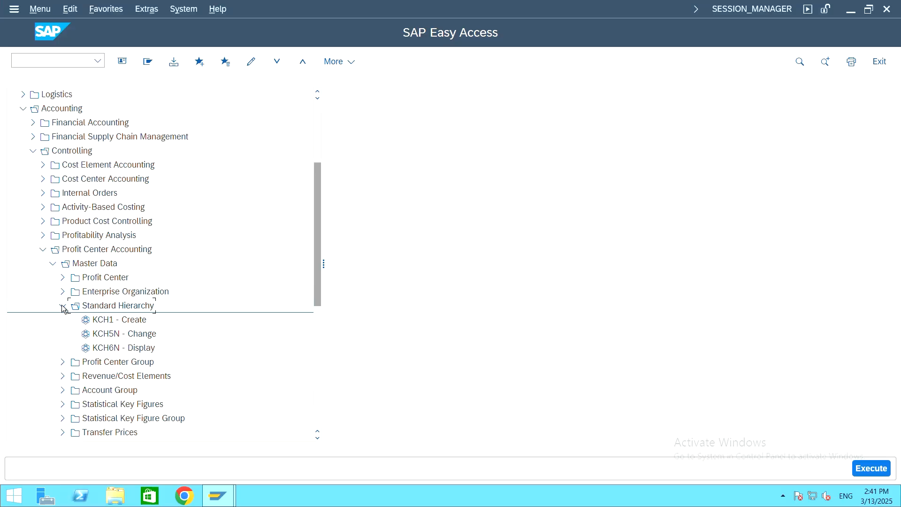
pyautogui.click(132, 340)
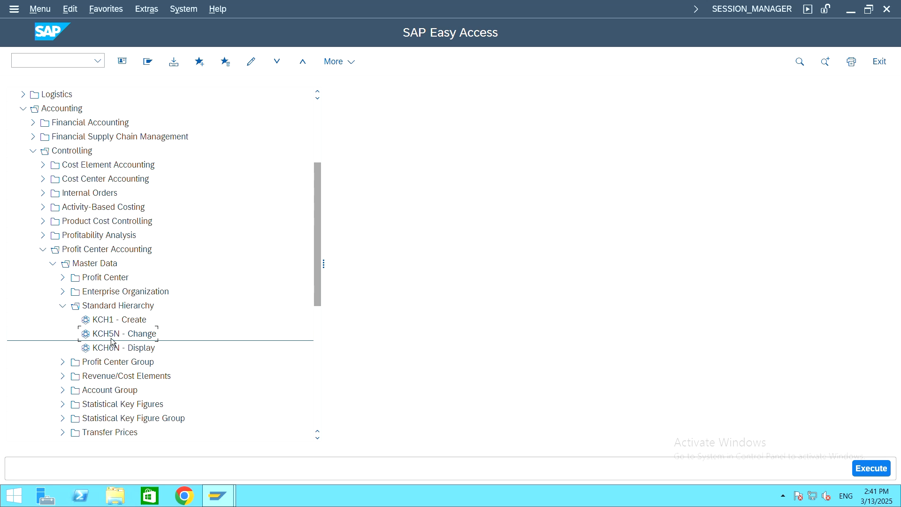
pyautogui.doubleClick(125, 333)
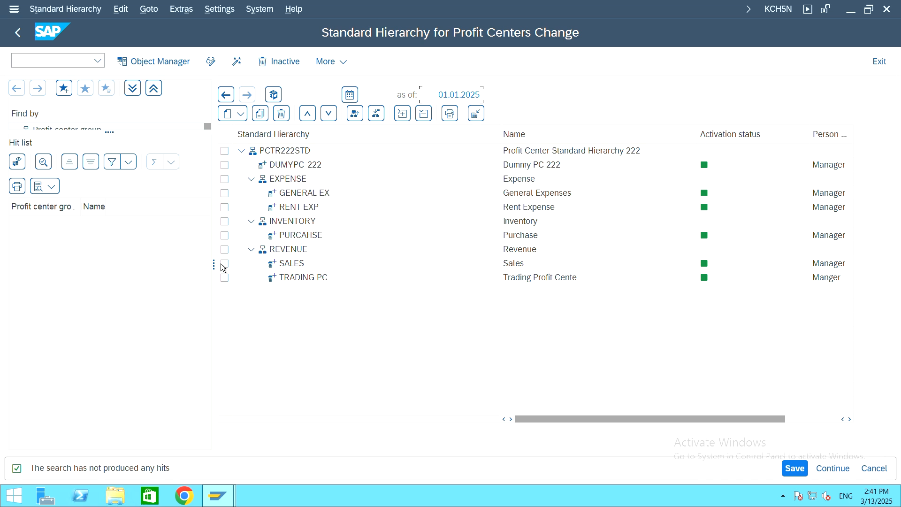
# Collapse the EXPENSE, INVENTORY and REVENUE groups of hierarchy PCTR222STD and review these top-level groups
pyautogui.click(251, 179)
pyautogui.click(251, 194)
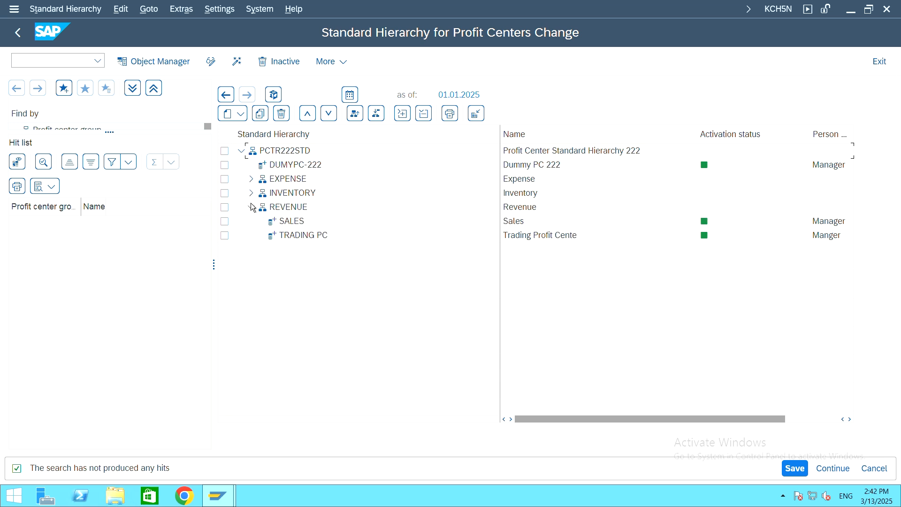
pyautogui.click(251, 209)
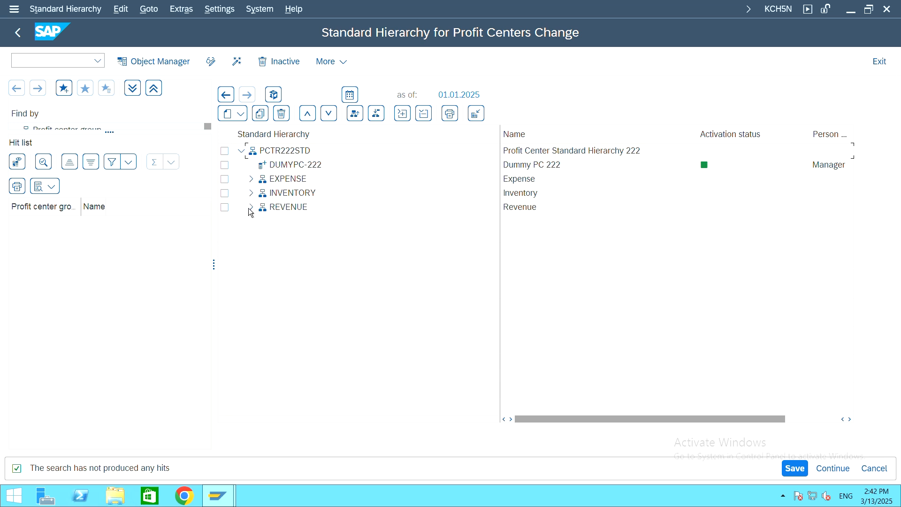
pyautogui.click(291, 181)
pyautogui.click(293, 193)
pyautogui.click(291, 207)
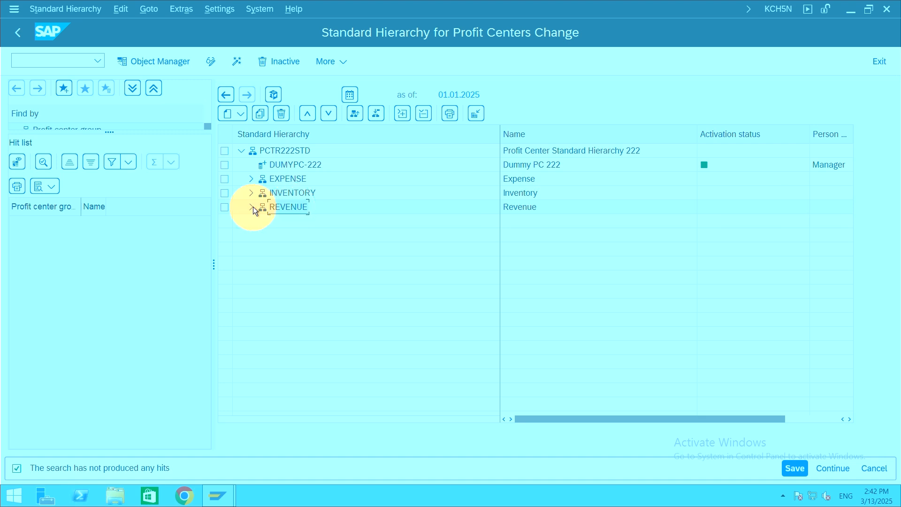
# Expand the EXPENSE, INVENTORY and REVENUE groups and examine the profit centers assigned to each
pyautogui.click(252, 178)
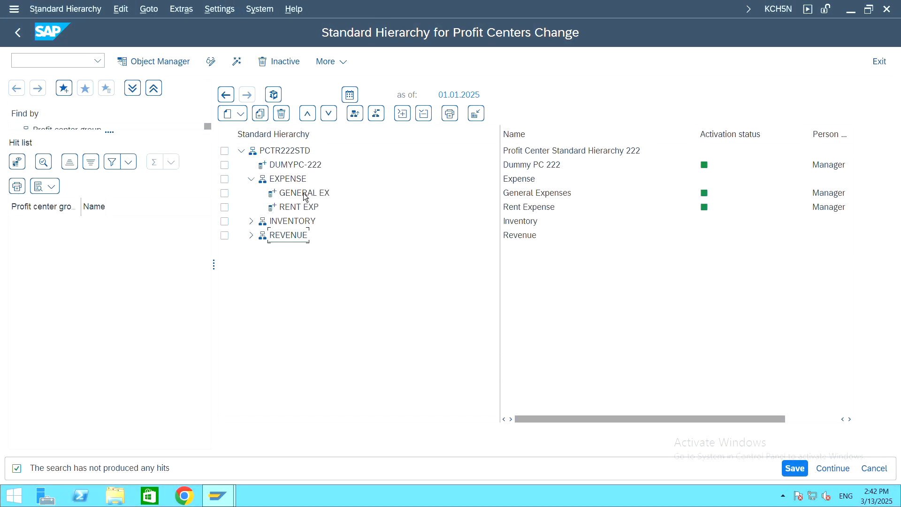
pyautogui.click(303, 193)
pyautogui.click(300, 206)
pyautogui.click(251, 221)
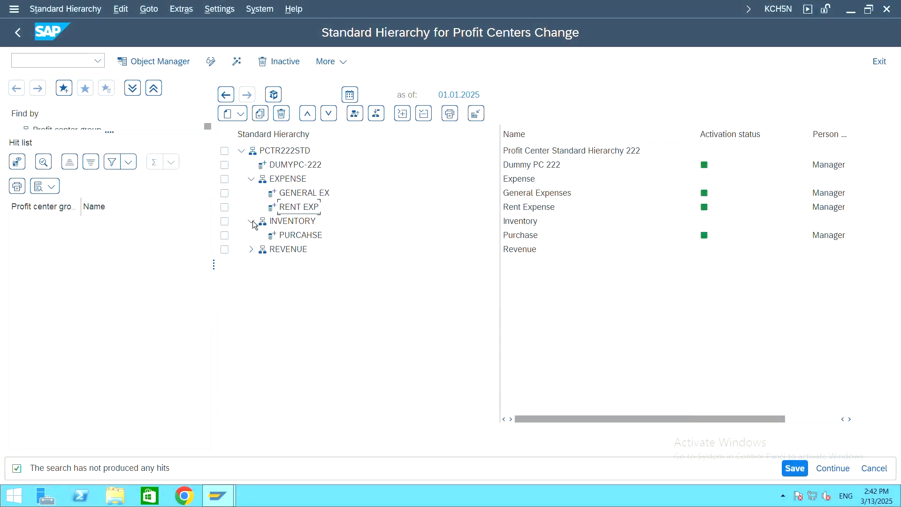
pyautogui.click(300, 235)
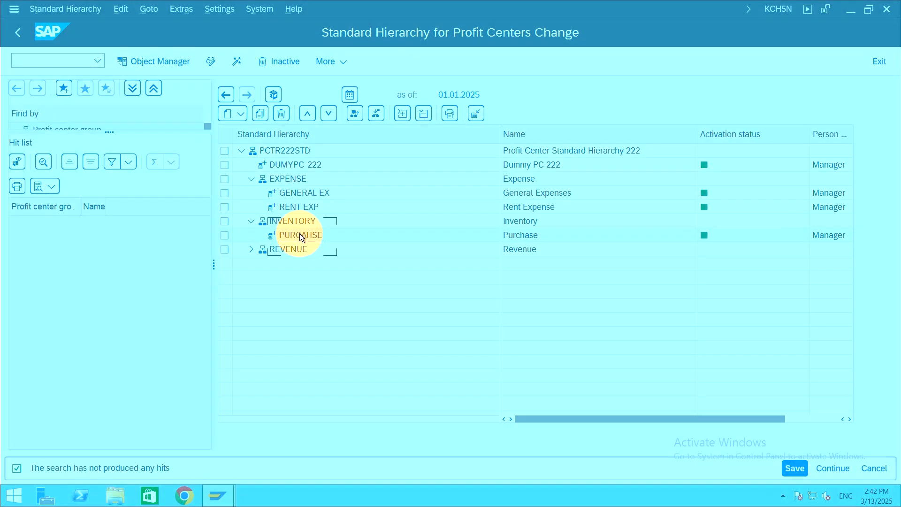
pyautogui.moveTo(299, 233); pyautogui.dragTo(264, 243)
pyautogui.click(251, 249)
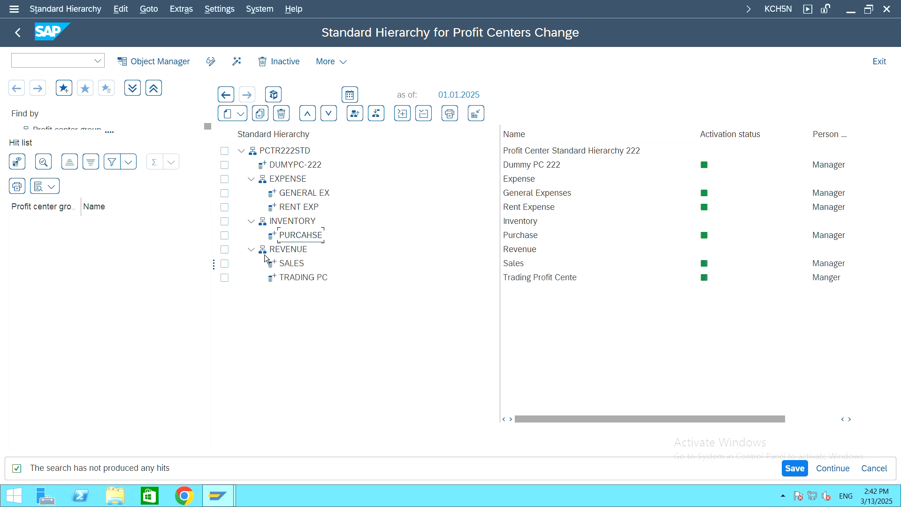
pyautogui.click(302, 267)
pyautogui.click(303, 267)
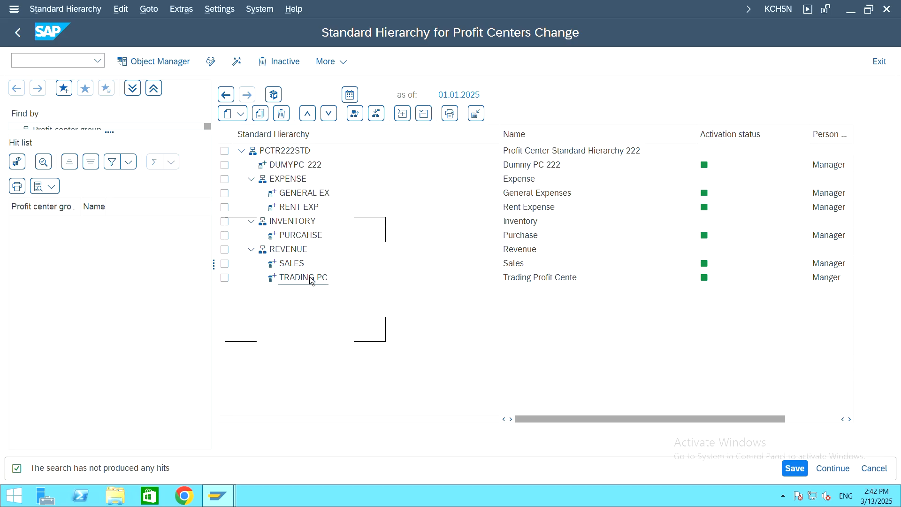
pyautogui.click(309, 277)
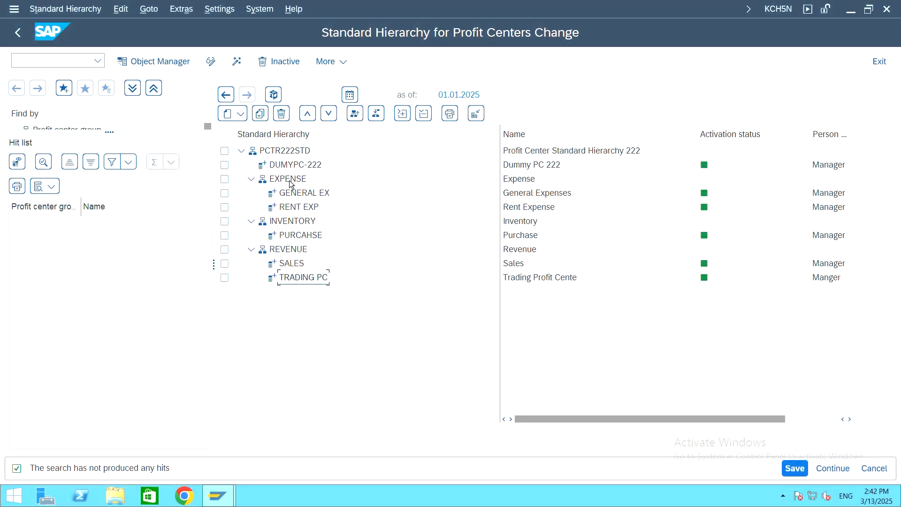
# Review the GENERAL EX and RENT EXP profit centers within the EXPENSE group
pyautogui.click(289, 180)
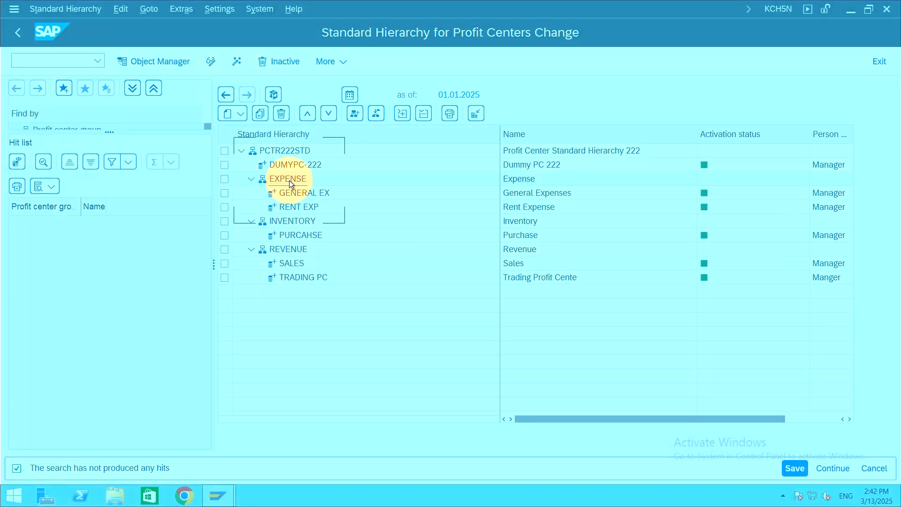
pyautogui.click(308, 195)
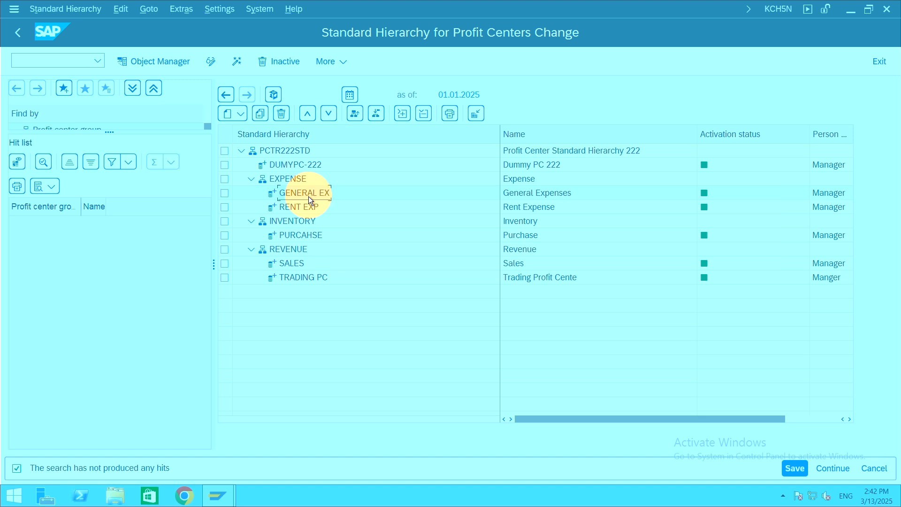
pyautogui.click(308, 210)
pyautogui.click(309, 211)
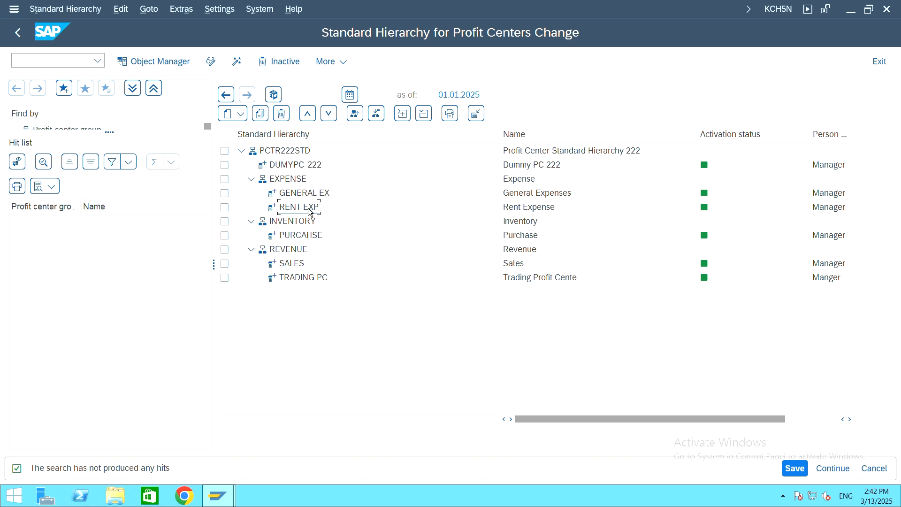
# Collapse the INVENTORY and REVENUE groups and place the focus on the EXPENSE group
pyautogui.click(251, 221)
pyautogui.click(257, 241)
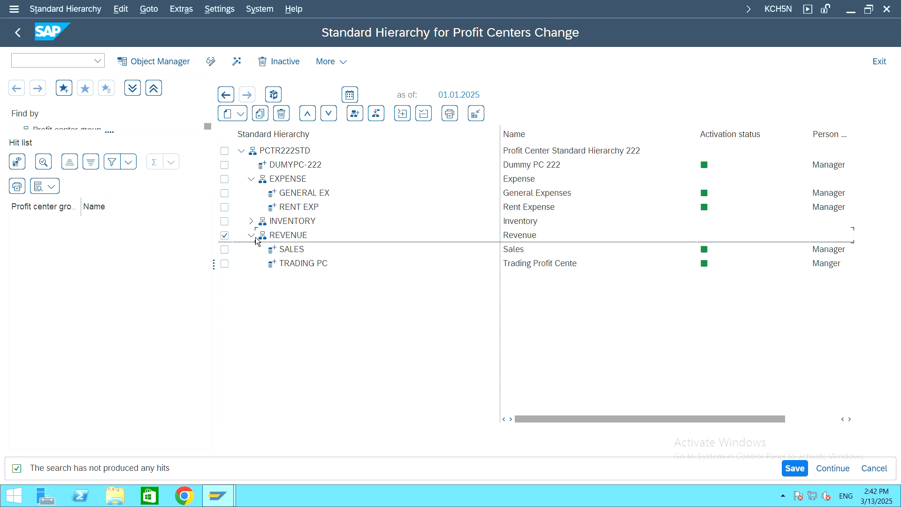
pyautogui.click(252, 236)
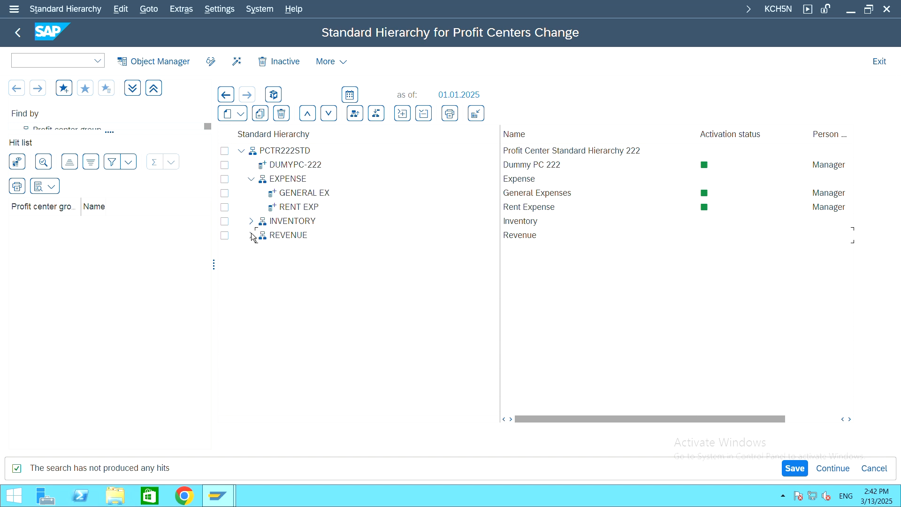
pyautogui.click(285, 184)
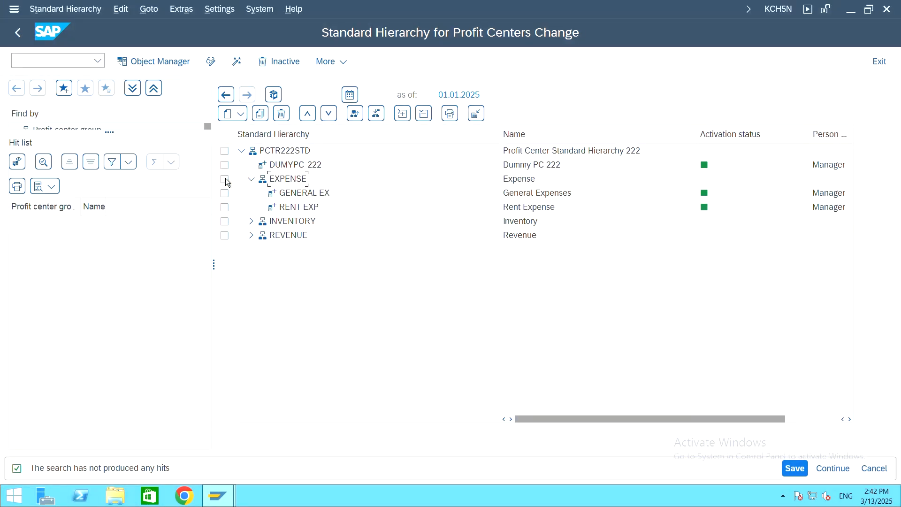
pyautogui.click(225, 180)
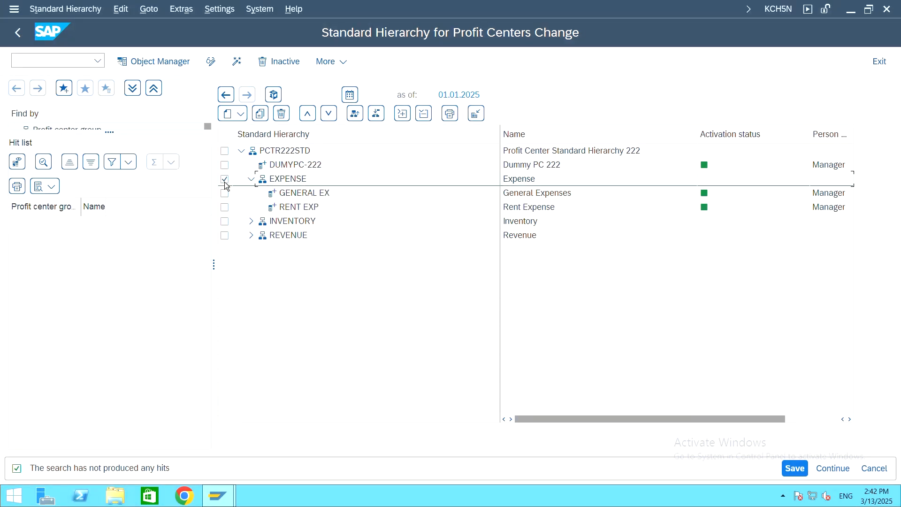
pyautogui.click(293, 183)
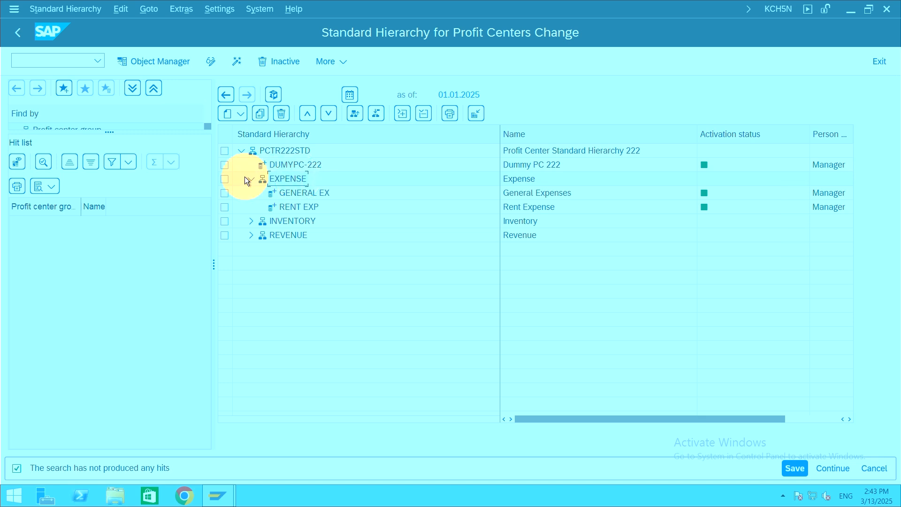
# Start a new profit center in the EXPENSE group with Validation as its profit center key, name and long text
pyautogui.click(225, 179)
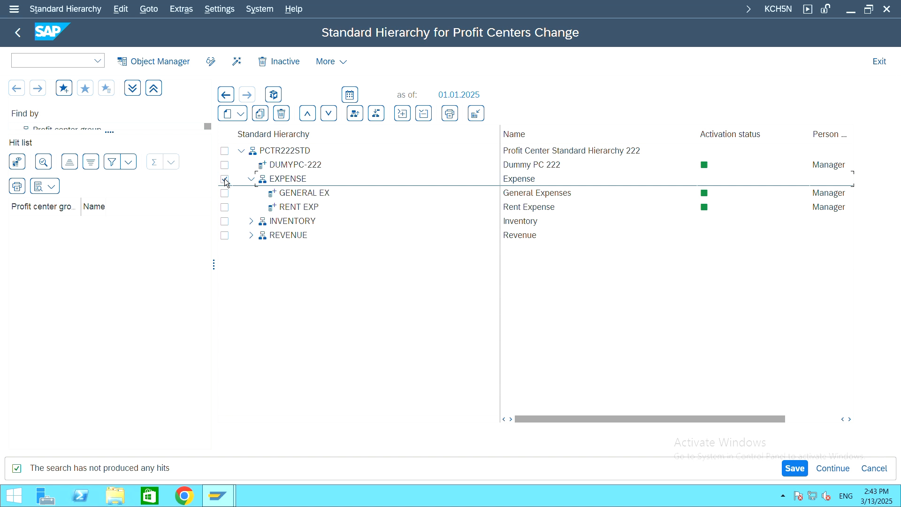
pyautogui.click(242, 115)
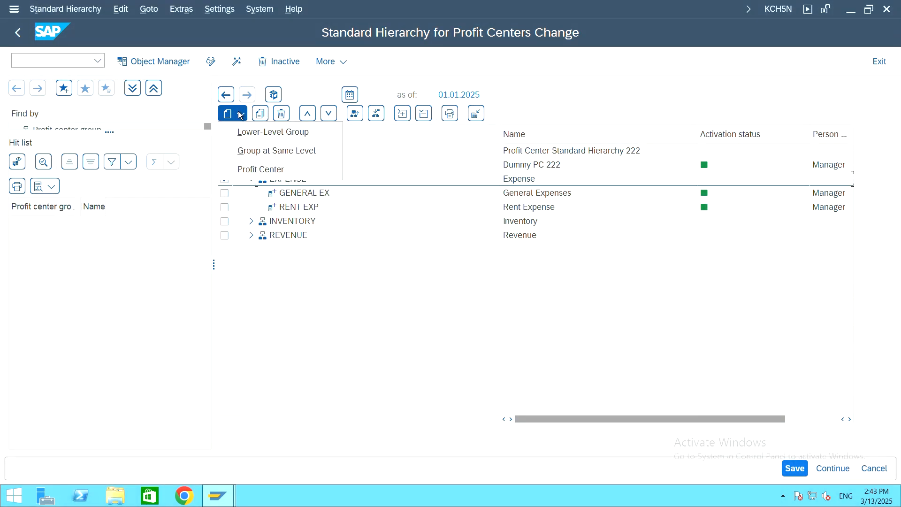
pyautogui.click(253, 170)
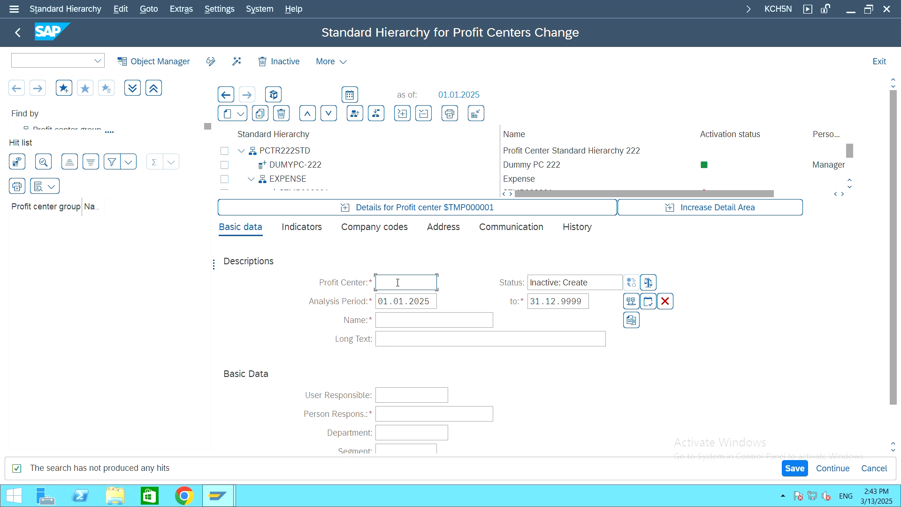
pyautogui.write('Validation')
pyautogui.click(436, 316)
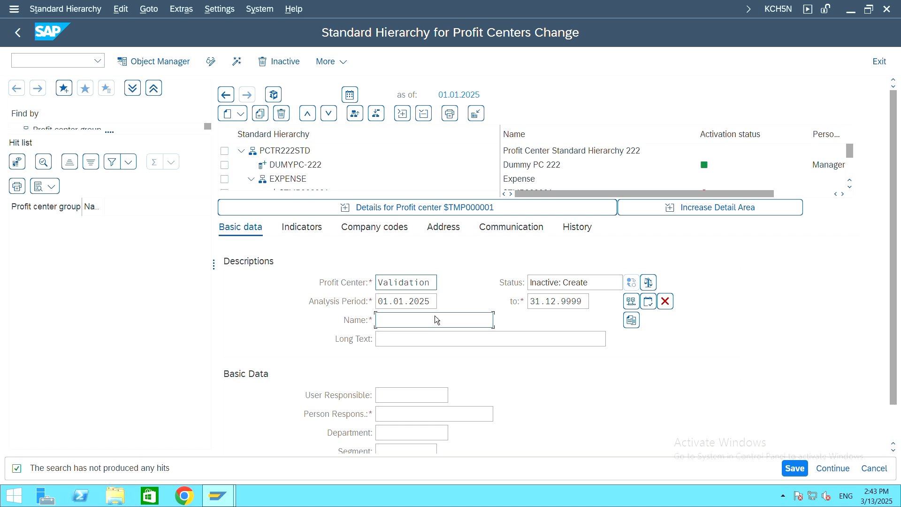
pyautogui.write('Validation')
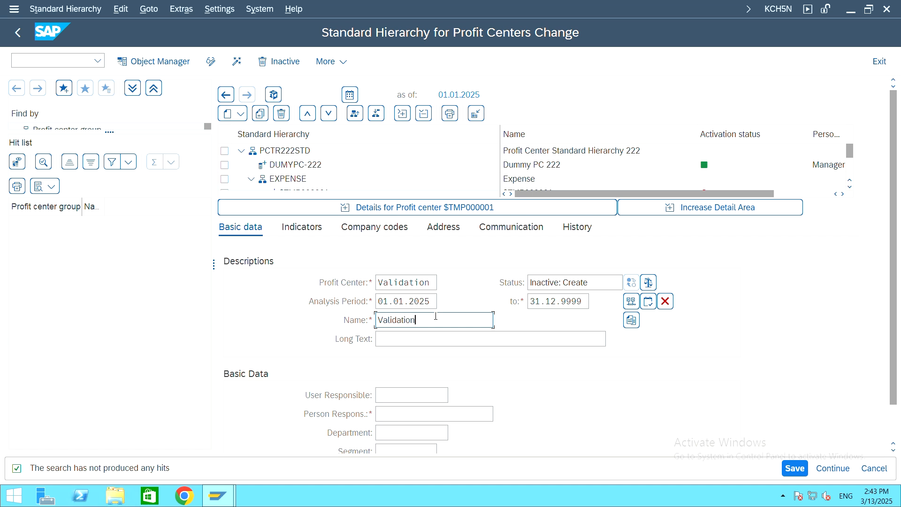
pyautogui.click(437, 342)
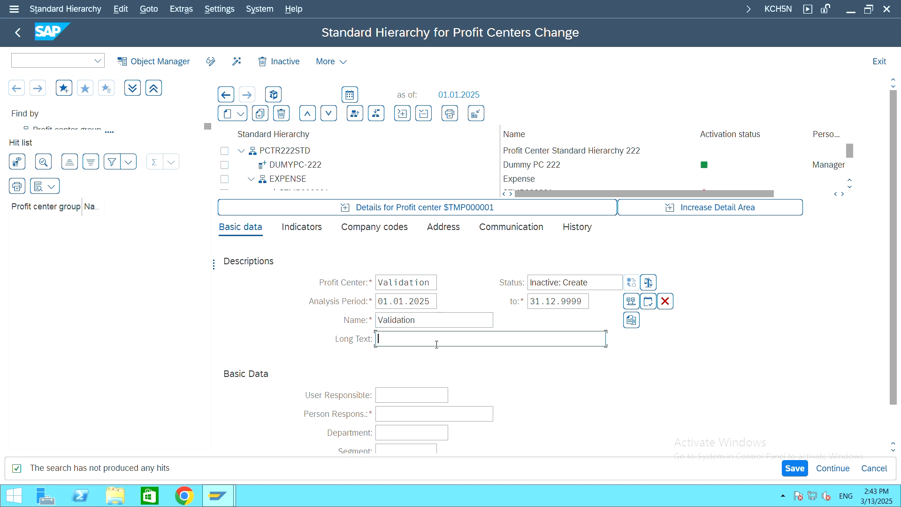
pyautogui.write('Validation')
# Set the person responsible for the new profit center to Manager
pyautogui.scroll(-1, 435, 345)
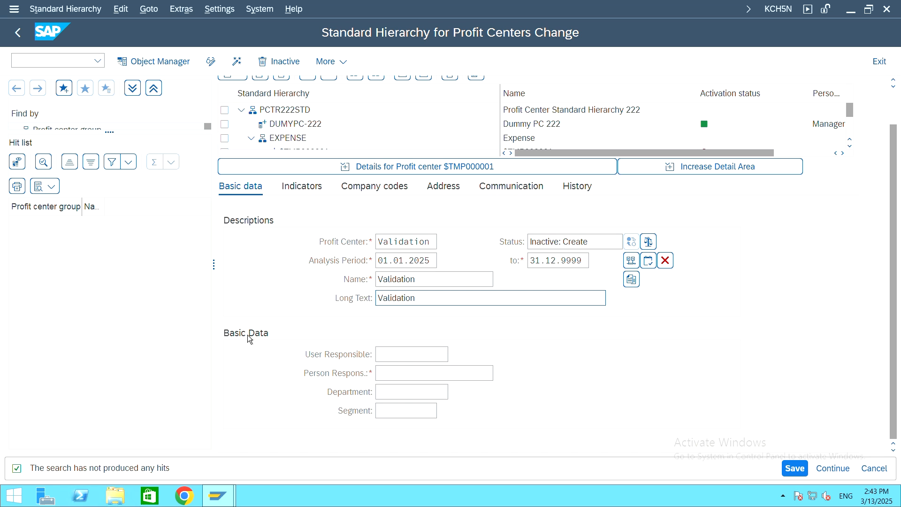
pyautogui.click(401, 373)
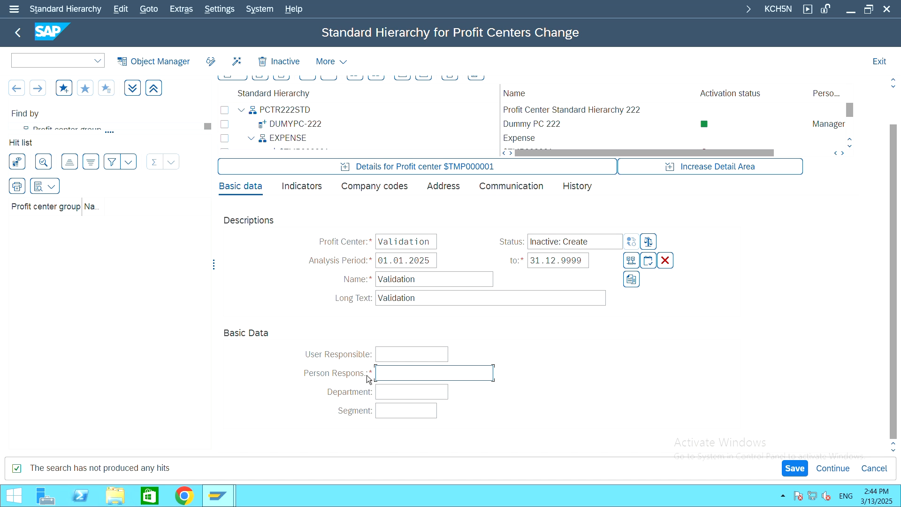
pyautogui.click(371, 377)
pyautogui.click(380, 374)
pyautogui.write('Manager')
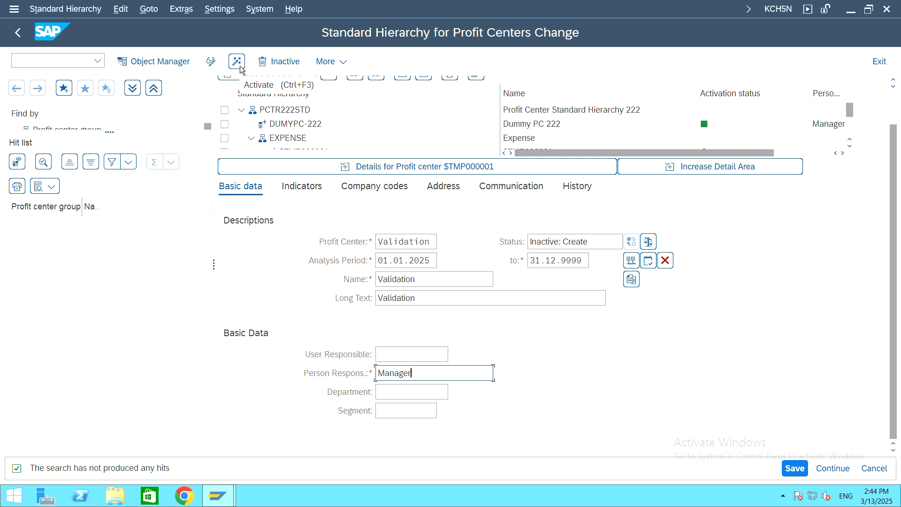
# Activate the inactive profit center VALIDATION and check its entry in the EXPENSE group
pyautogui.click(241, 70)
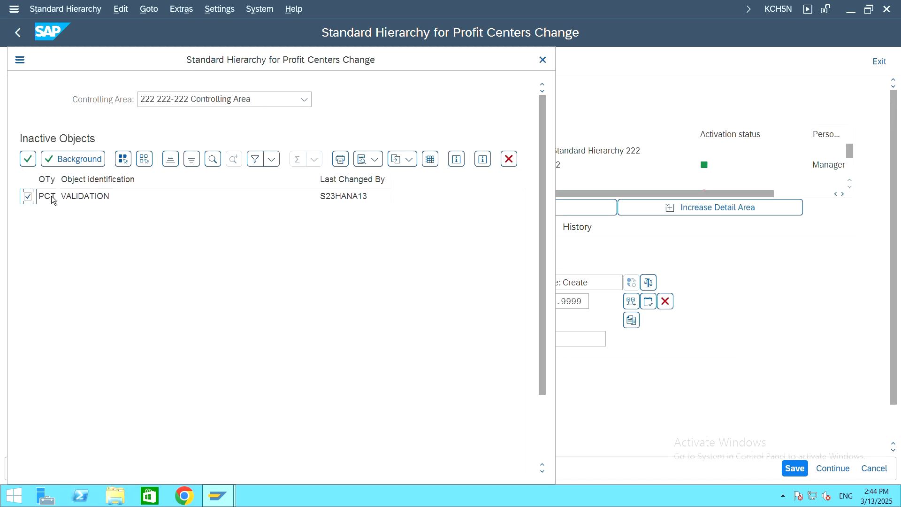
pyautogui.click(31, 200)
pyautogui.click(31, 200)
pyautogui.click(28, 160)
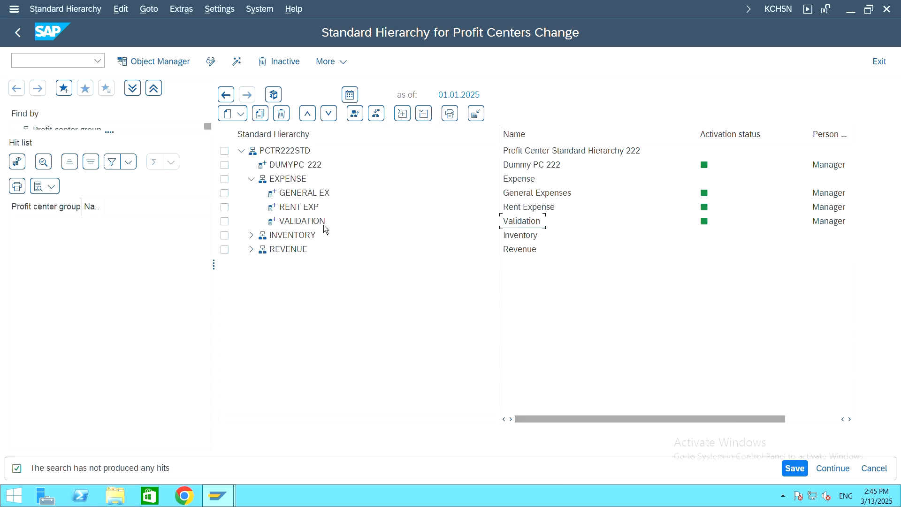
pyautogui.click(307, 225)
pyautogui.click(398, 230)
# Leave the profit center standard hierarchy and collapse the expanded Controlling and Accounting folders
pyautogui.click(18, 32)
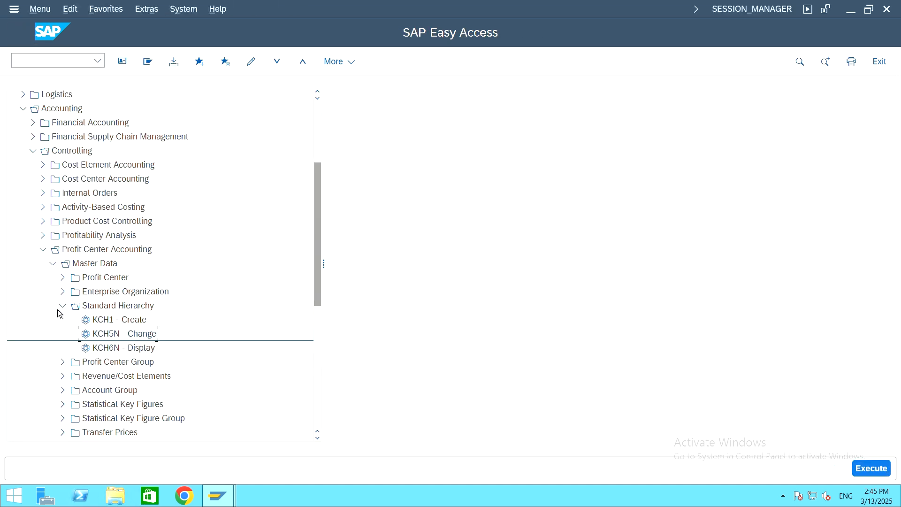
pyautogui.click(62, 306)
pyautogui.click(42, 249)
pyautogui.click(33, 151)
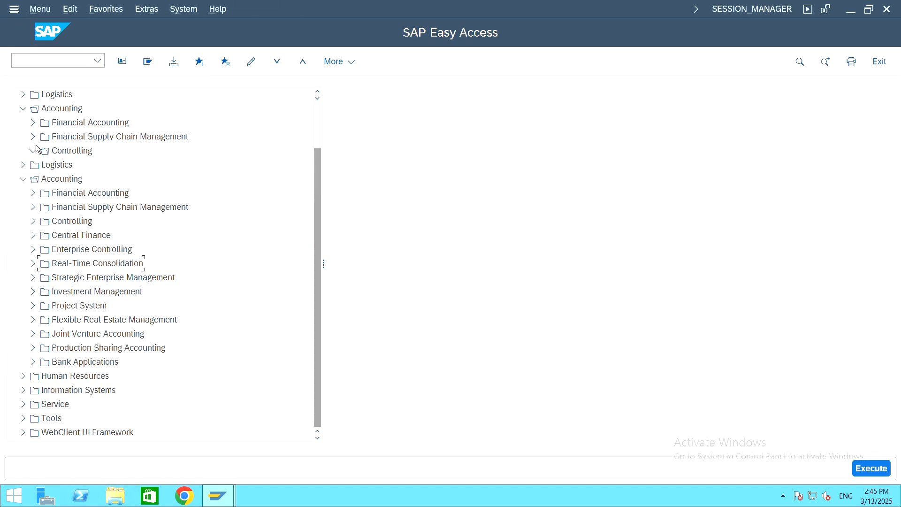
pyautogui.click(22, 178)
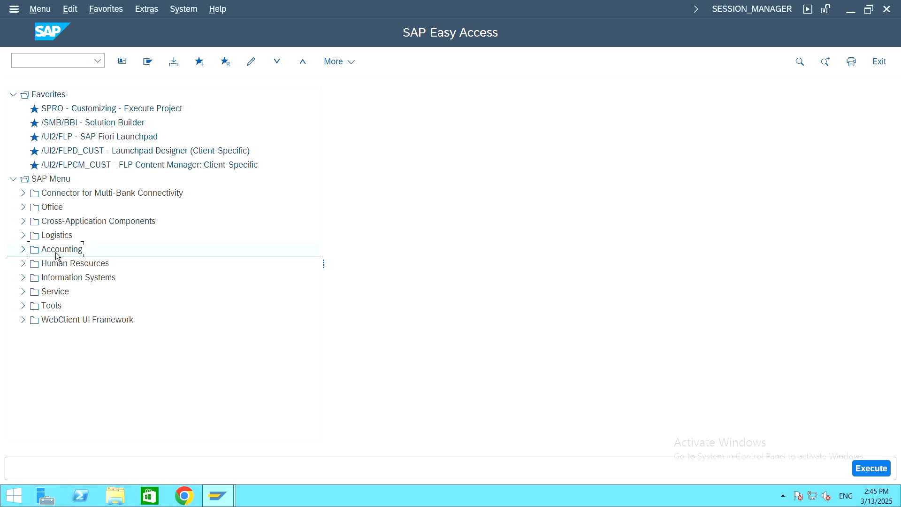
# Open transaction OKEON to change the standard hierarchy within the Cost Center Accounting master data
pyautogui.click(22, 253)
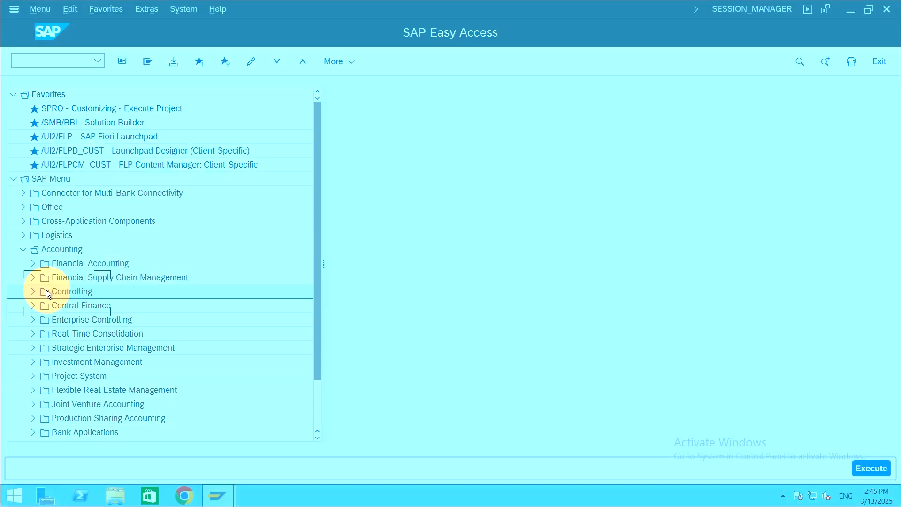
pyautogui.click(38, 292)
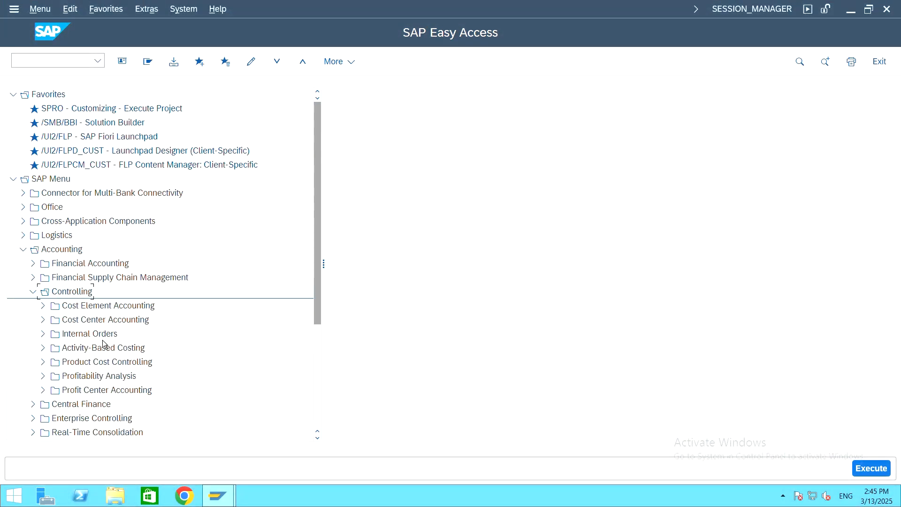
pyautogui.click(134, 324)
pyautogui.click(131, 320)
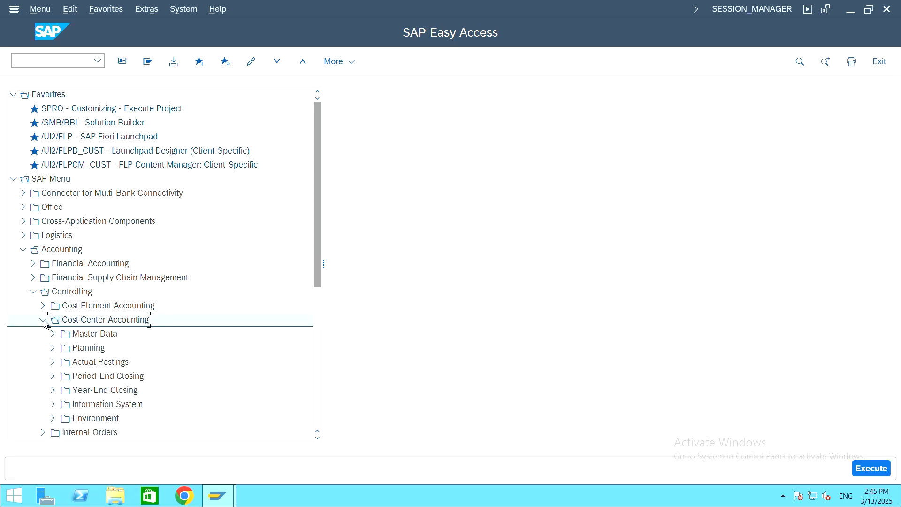
pyautogui.click(92, 336)
pyautogui.click(92, 336)
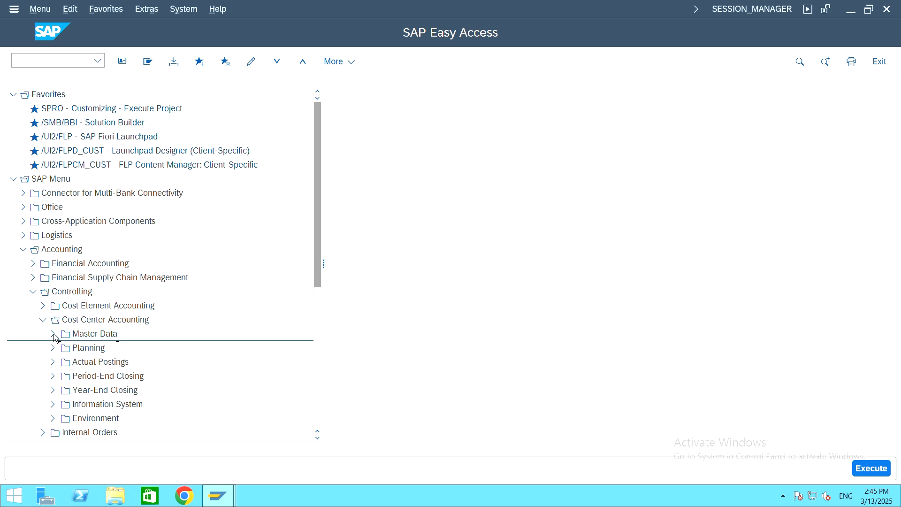
pyautogui.click(54, 334)
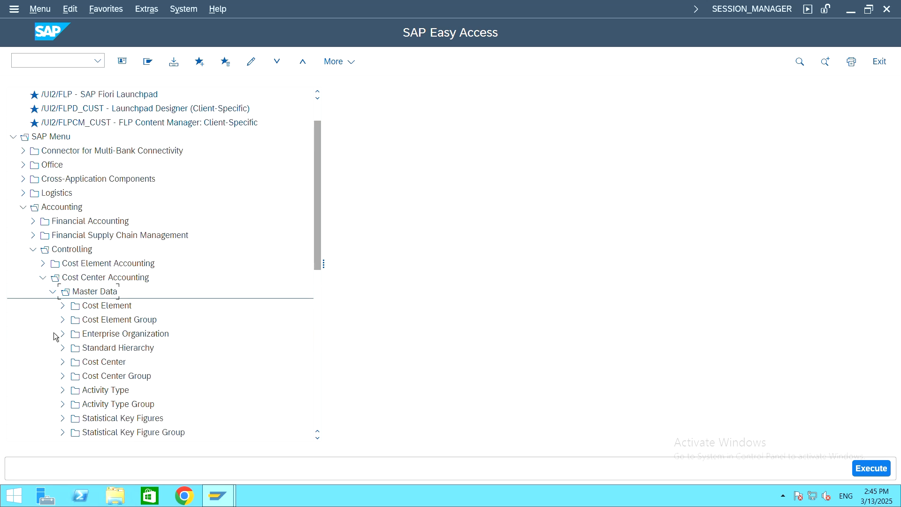
pyautogui.click(135, 350)
pyautogui.click(135, 349)
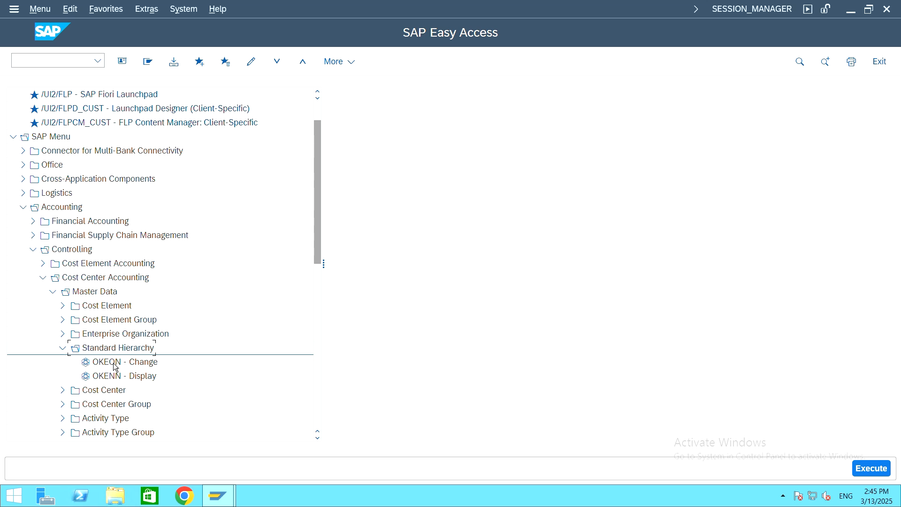
pyautogui.click(116, 366)
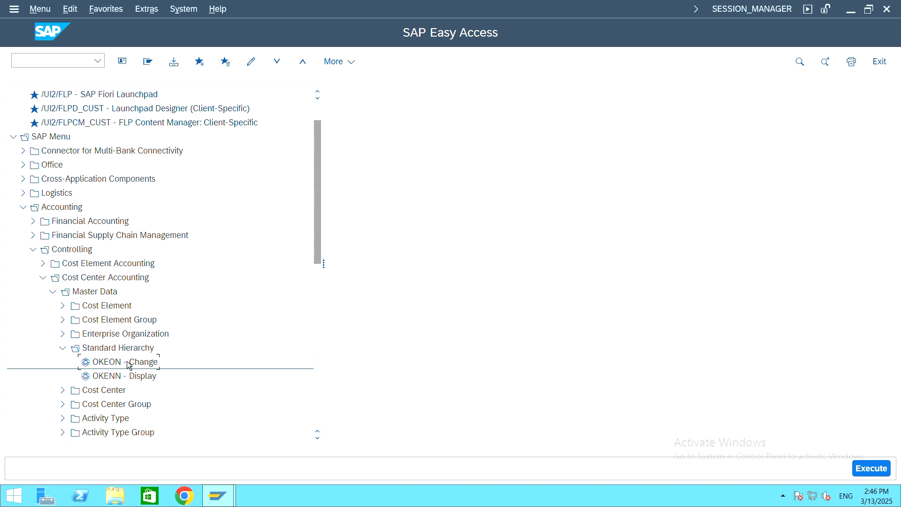
pyautogui.doubleClick(129, 366)
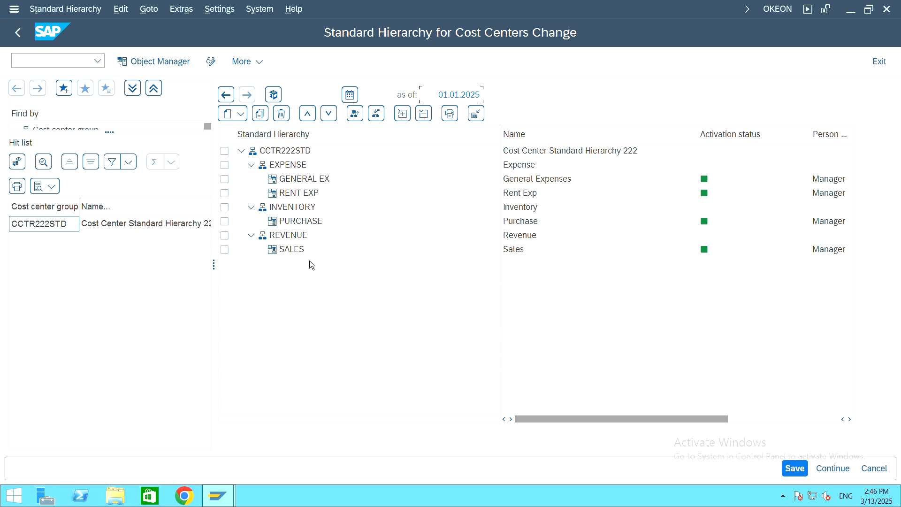
# Collapse the EXPENSE, INVENTORY and REVENUE groups of hierarchy CCTR222STD and review these top-level groups
pyautogui.click(252, 165)
pyautogui.click(252, 179)
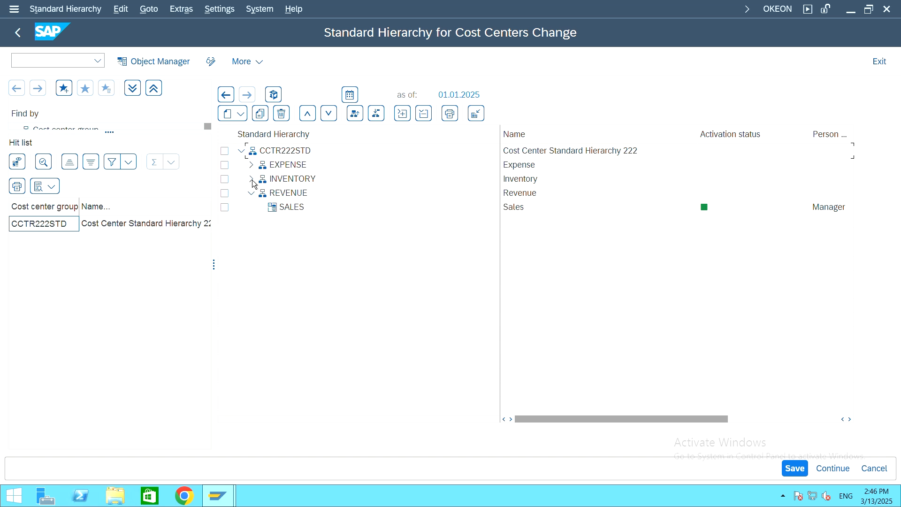
pyautogui.click(252, 194)
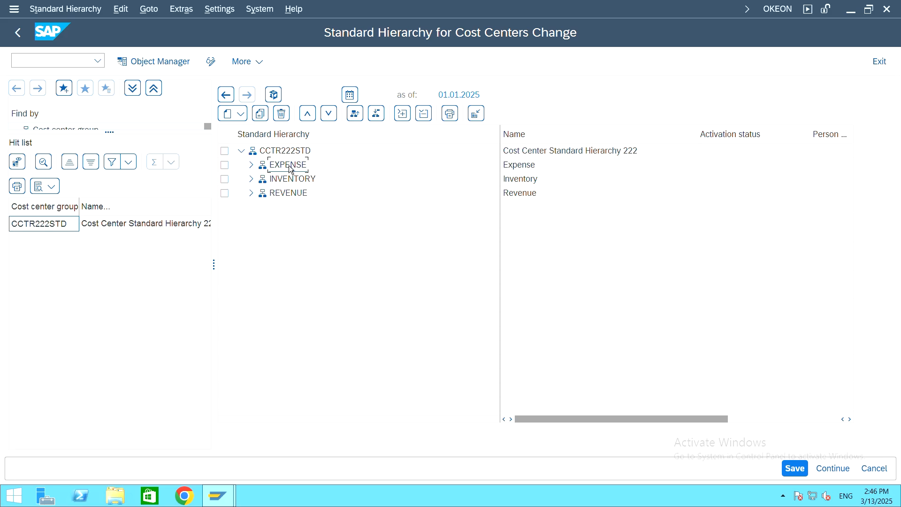
pyautogui.click(279, 168)
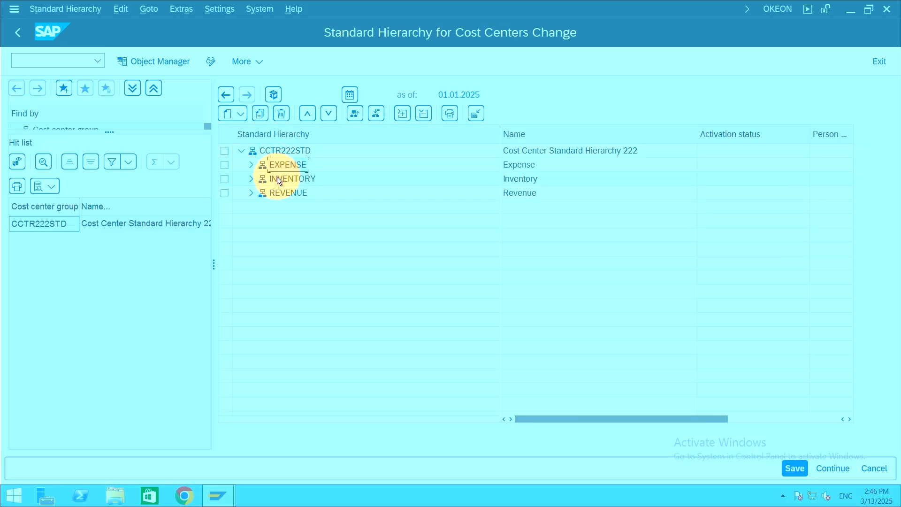
pyautogui.click(286, 195)
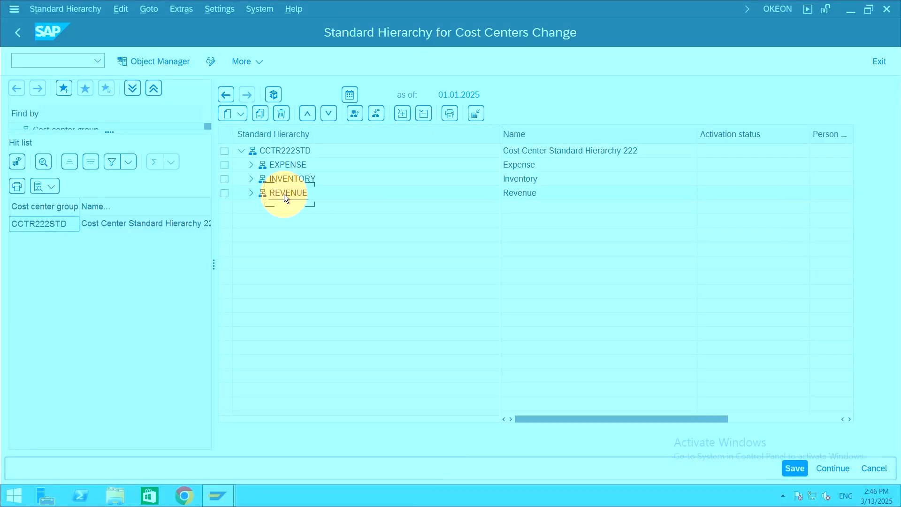
pyautogui.click(289, 180)
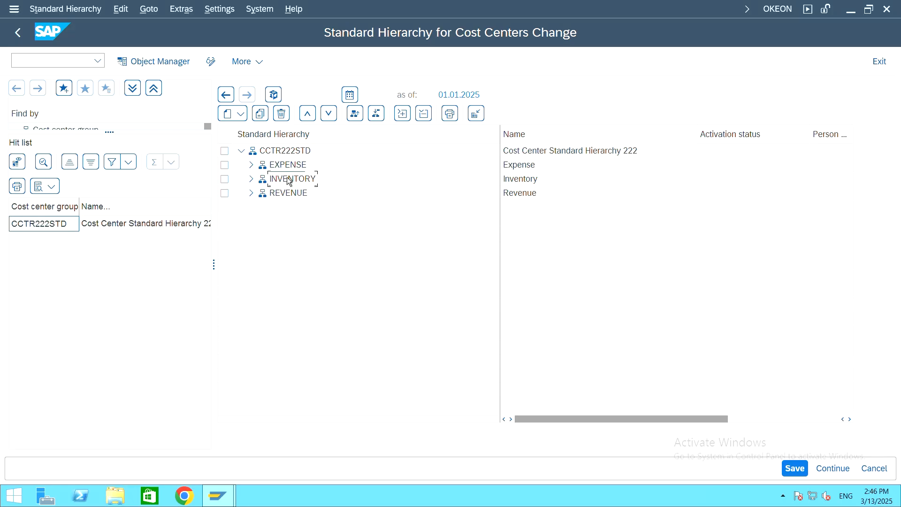
pyautogui.click(300, 196)
pyautogui.click(299, 167)
# Expand the EXPENSE, INVENTORY and REVENUE groups and examine the cost centers assigned to each
pyautogui.click(252, 165)
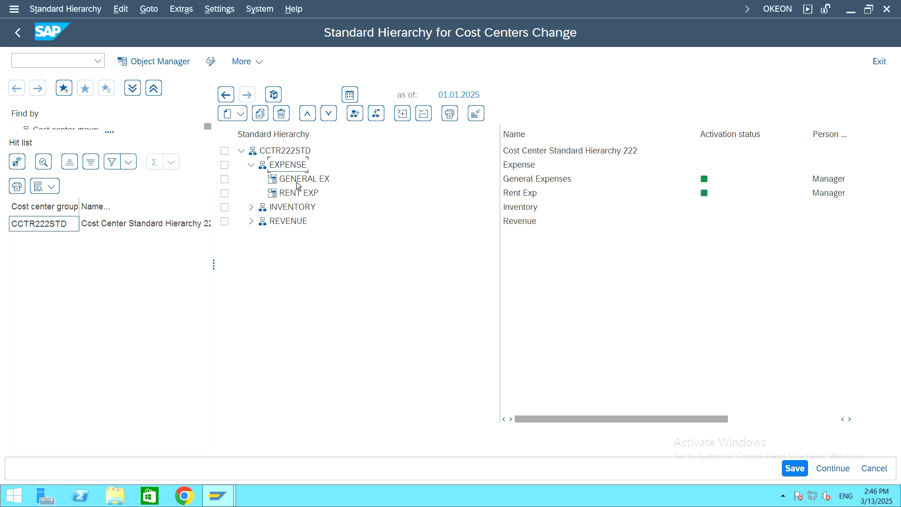
pyautogui.click(299, 184)
pyautogui.click(303, 194)
pyautogui.click(295, 207)
pyautogui.click(251, 207)
pyautogui.click(297, 222)
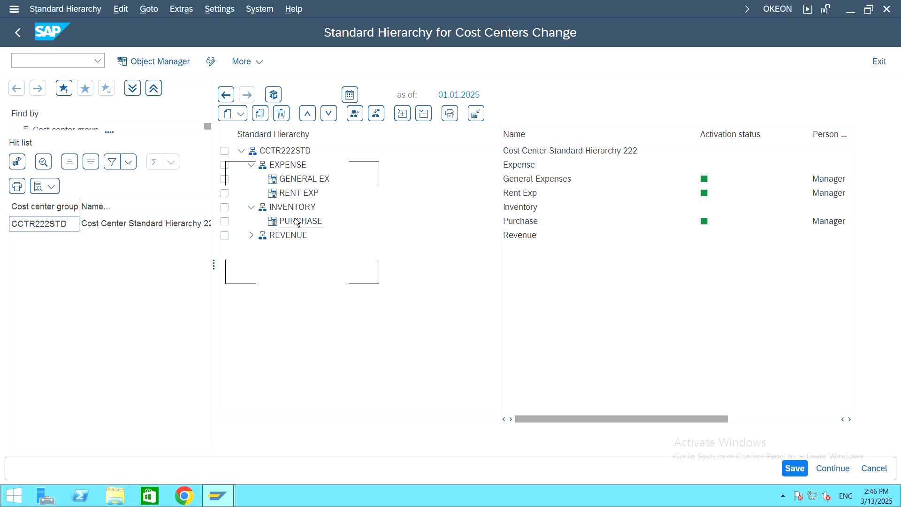
pyautogui.click(308, 222)
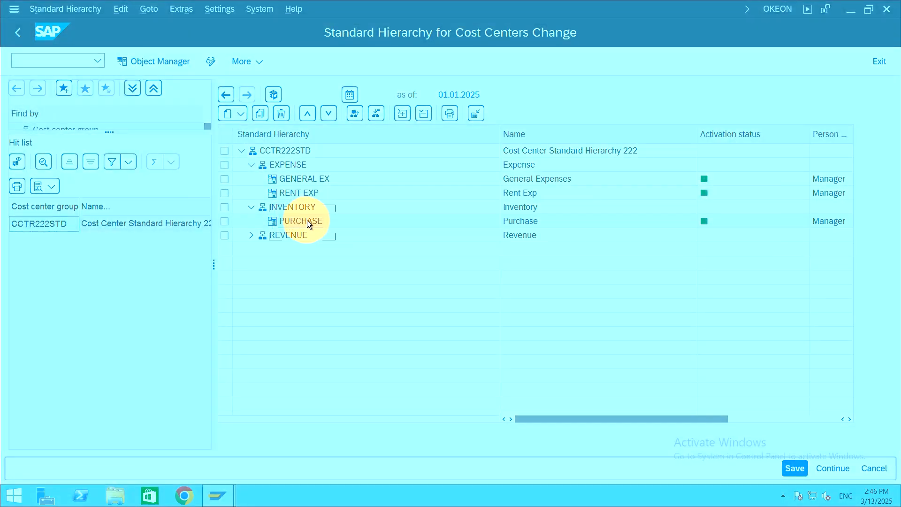
pyautogui.click(288, 235)
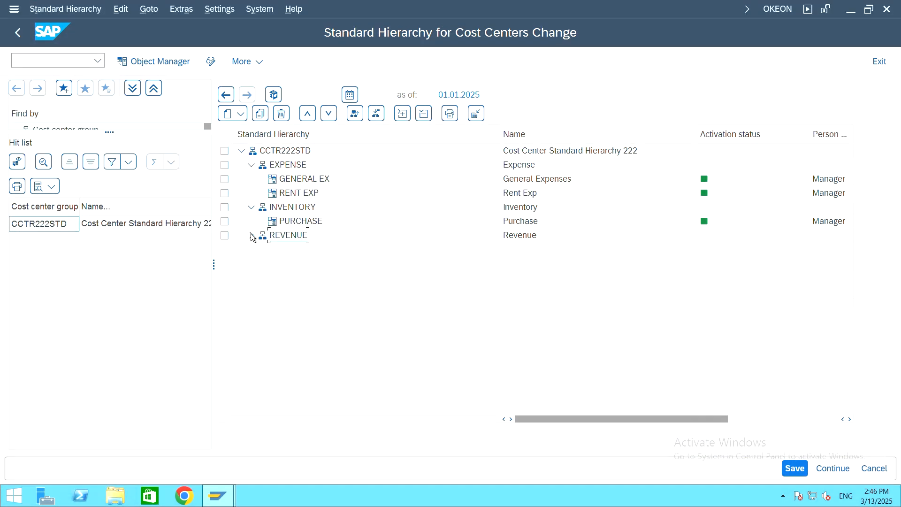
pyautogui.click(252, 235)
pyautogui.click(292, 250)
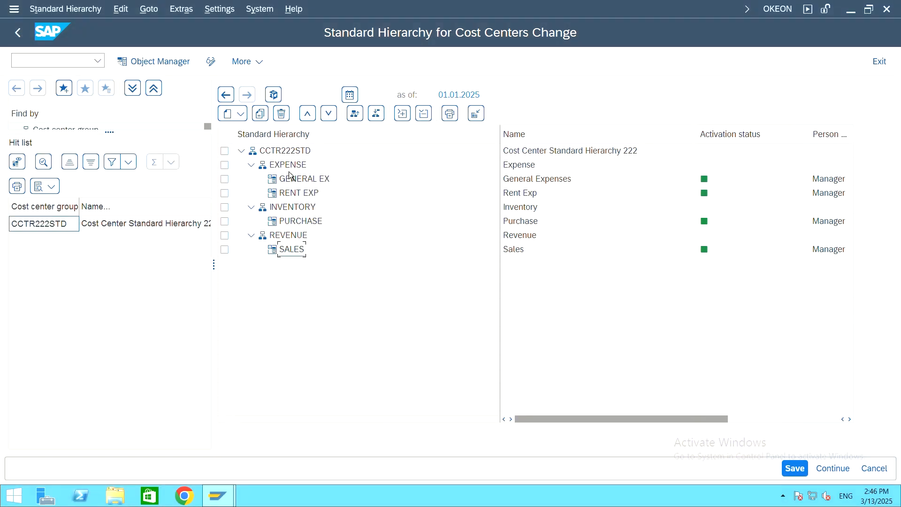
# Start creating a new cost center under the EXPENSE group of standard hierarchy CCTR222STD
pyautogui.click(251, 207)
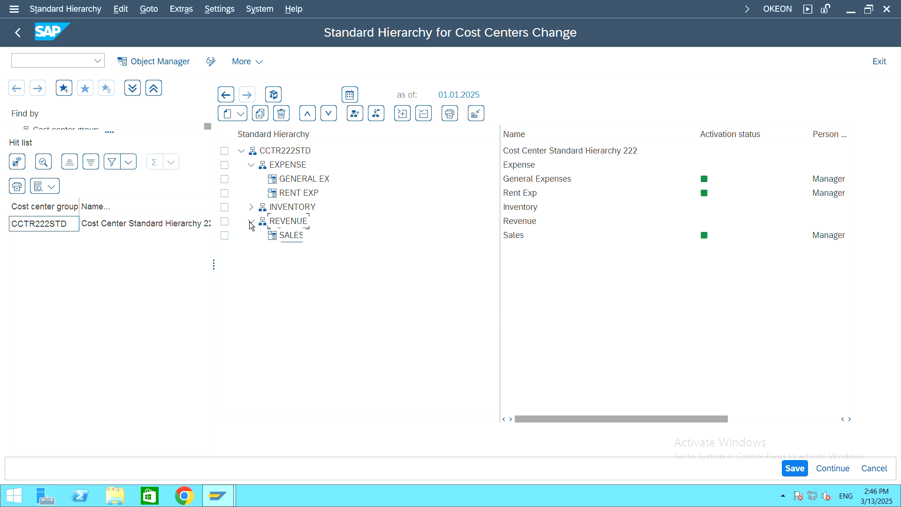
pyautogui.click(252, 223)
pyautogui.click(251, 165)
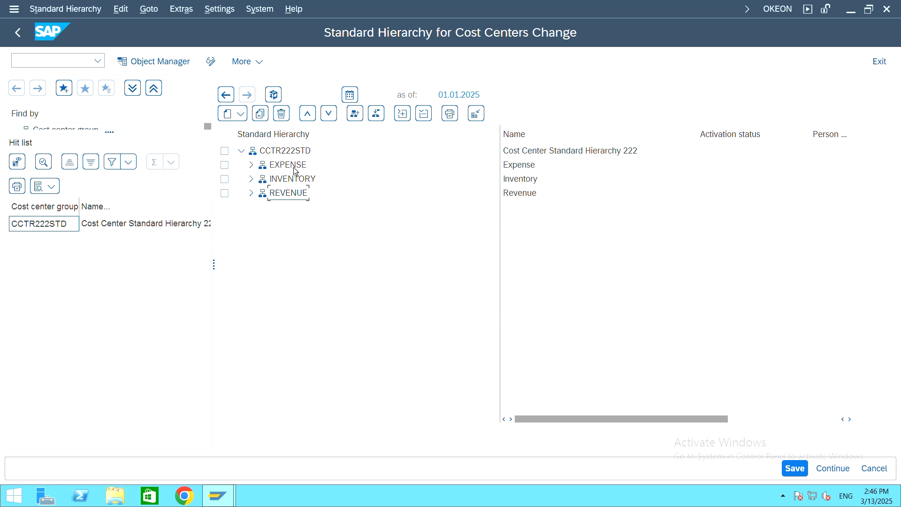
pyautogui.click(226, 166)
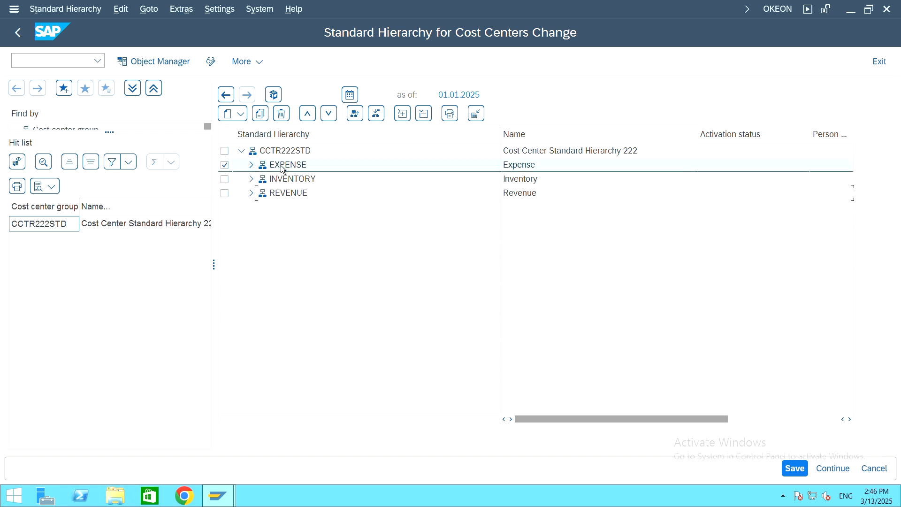
pyautogui.click(252, 166)
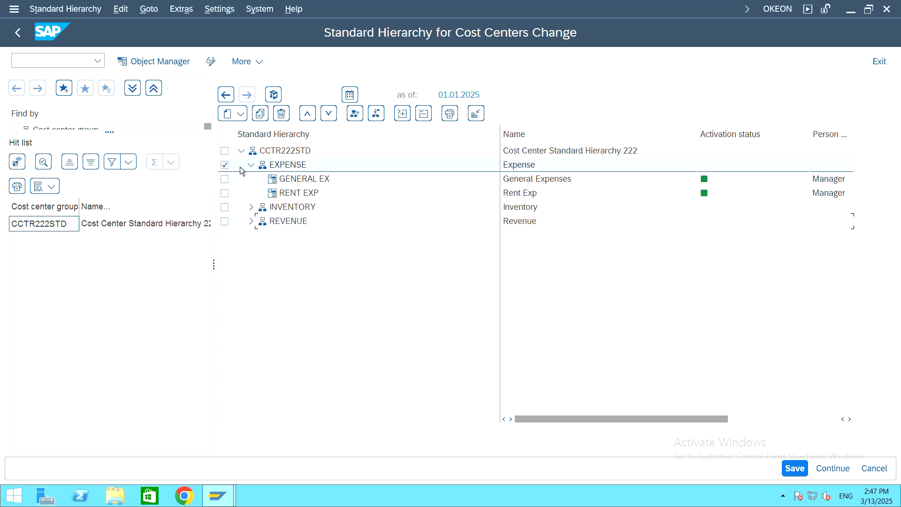
pyautogui.click(240, 116)
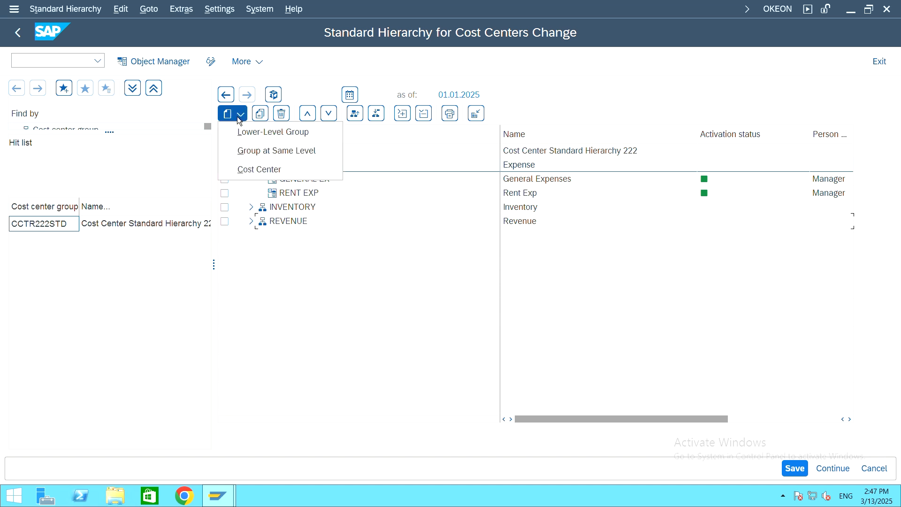
pyautogui.click(278, 175)
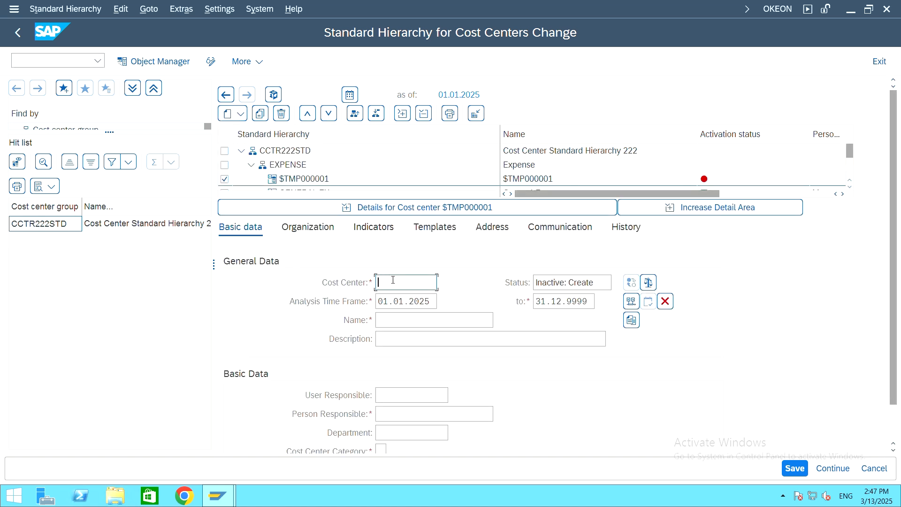
# Enter Validation as the new cost center's ID, name and description
pyautogui.write('Validation')
pyautogui.press('Tab')
pyautogui.write('Valida')
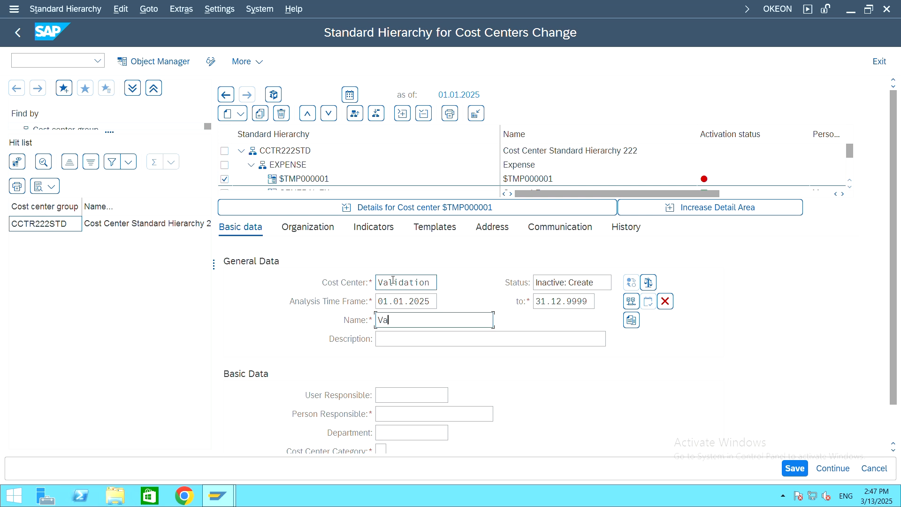
pyautogui.write('tion')
pyautogui.press('Tab')
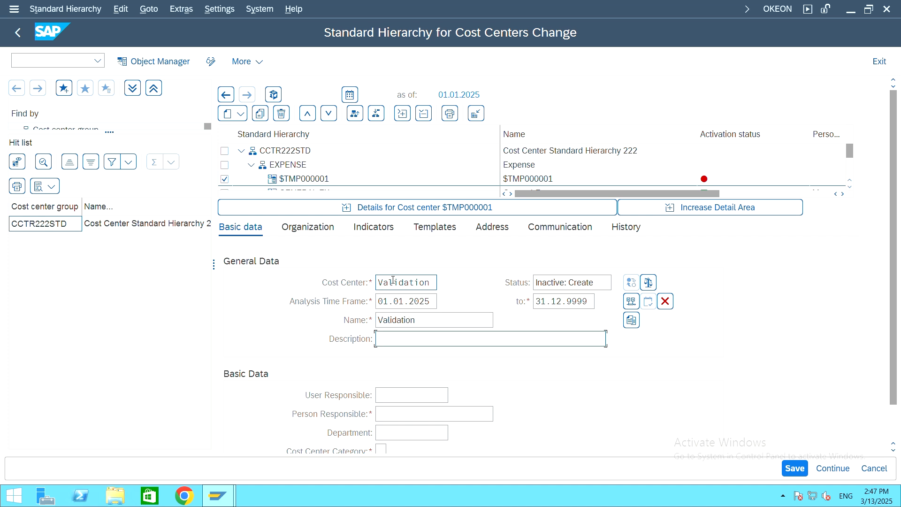
pyautogui.write('Validation')
# Set the cost center's person responsible to Manager and its cost center category to W (Administration)
pyautogui.scroll(-2, 496, 354)
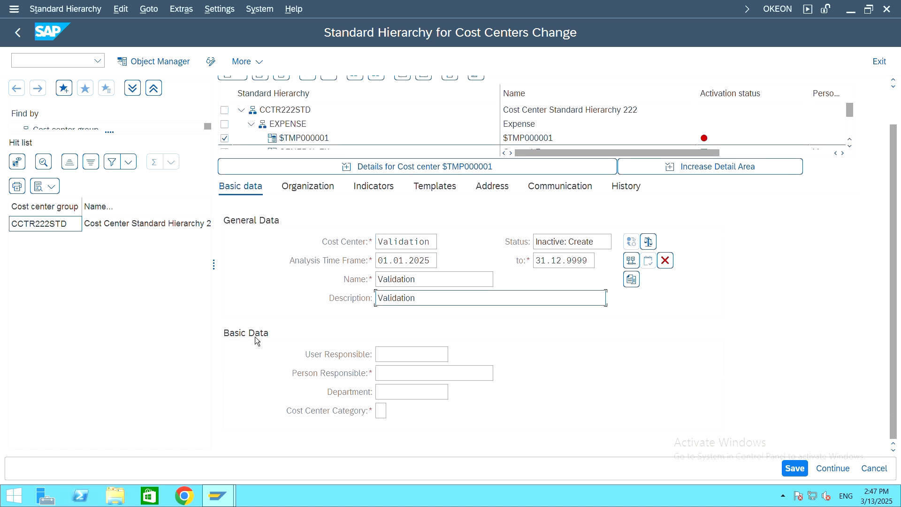
pyautogui.click(396, 372)
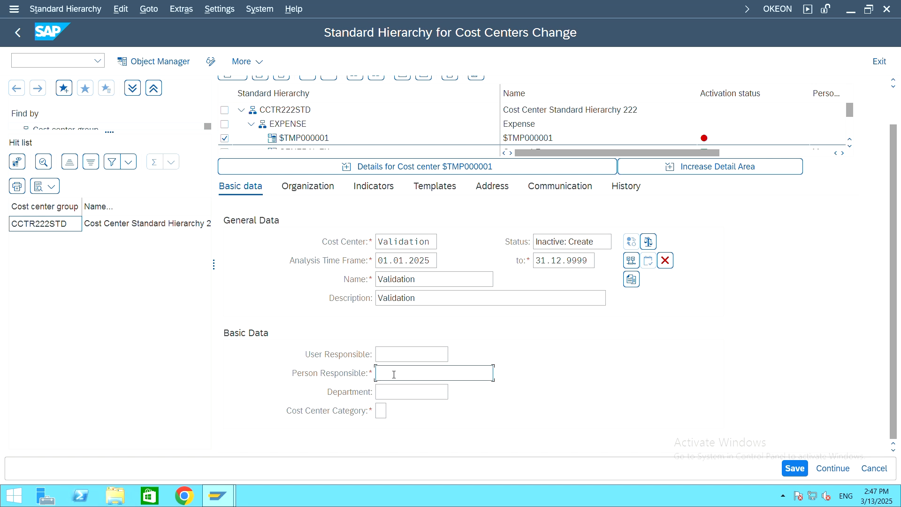
pyautogui.write('Manager')
pyautogui.click(381, 413)
pyautogui.click(393, 411)
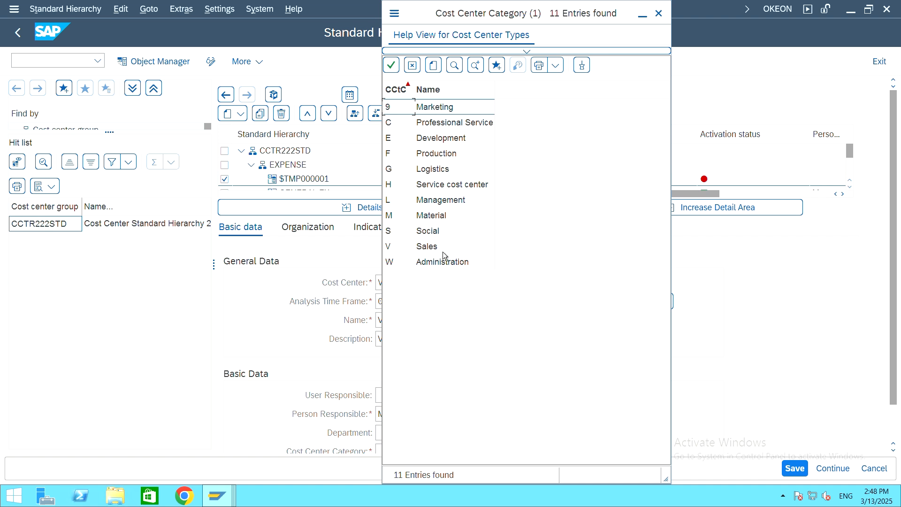
pyautogui.click(453, 263)
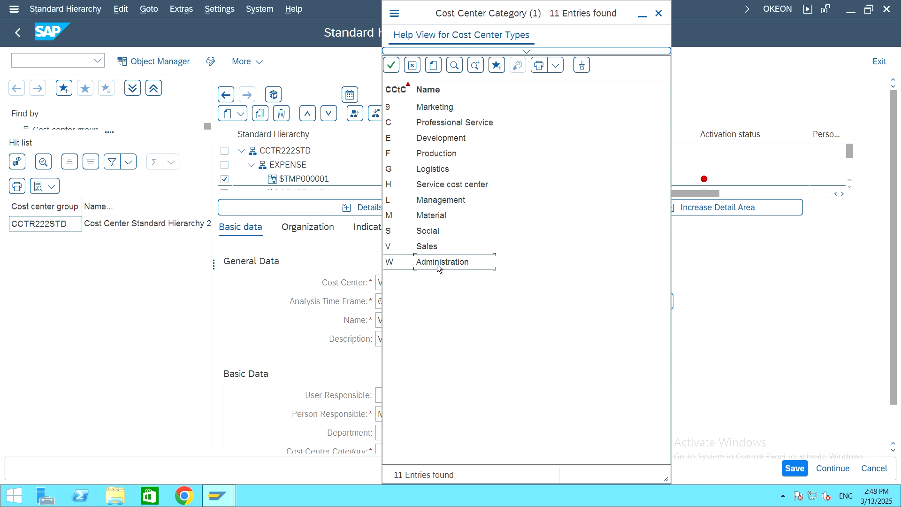
pyautogui.doubleClick(407, 263)
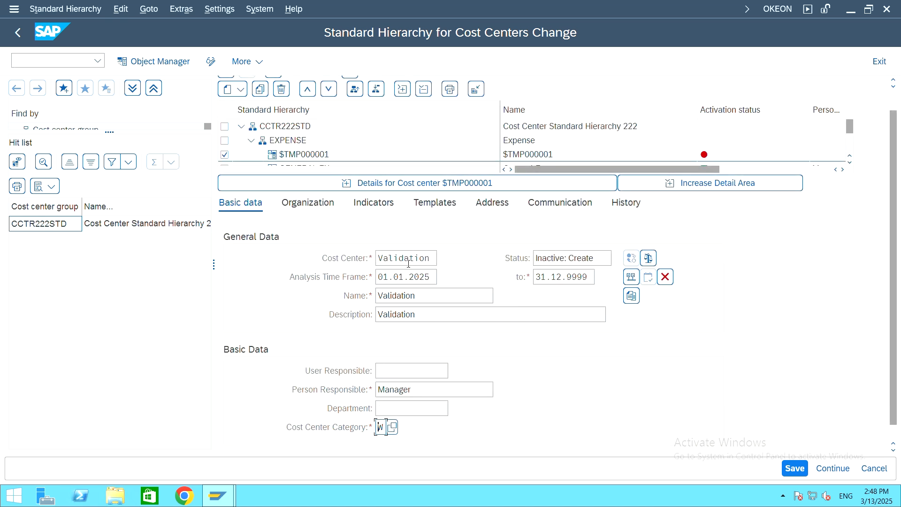
# Assign business area KARN (Karnataka 222) in the organizational data of the Validation cost center
pyautogui.click(238, 204)
pyautogui.click(248, 206)
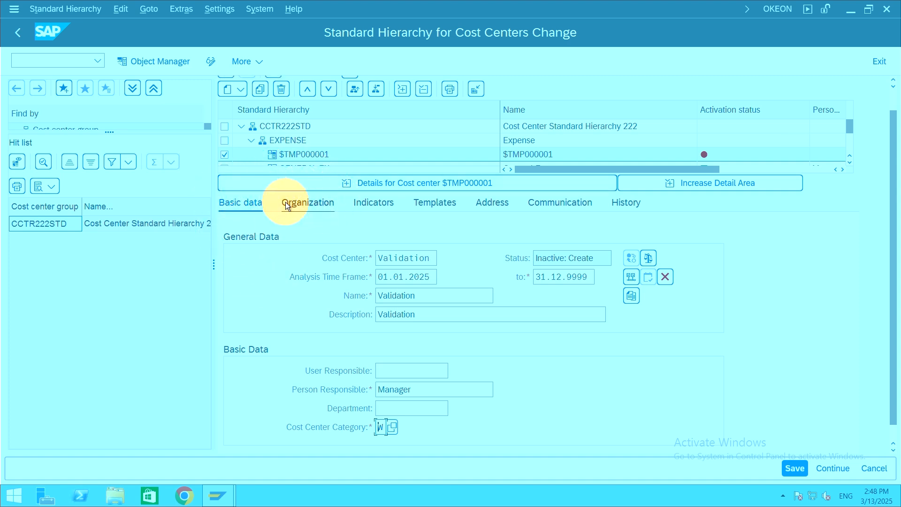
pyautogui.click(309, 202)
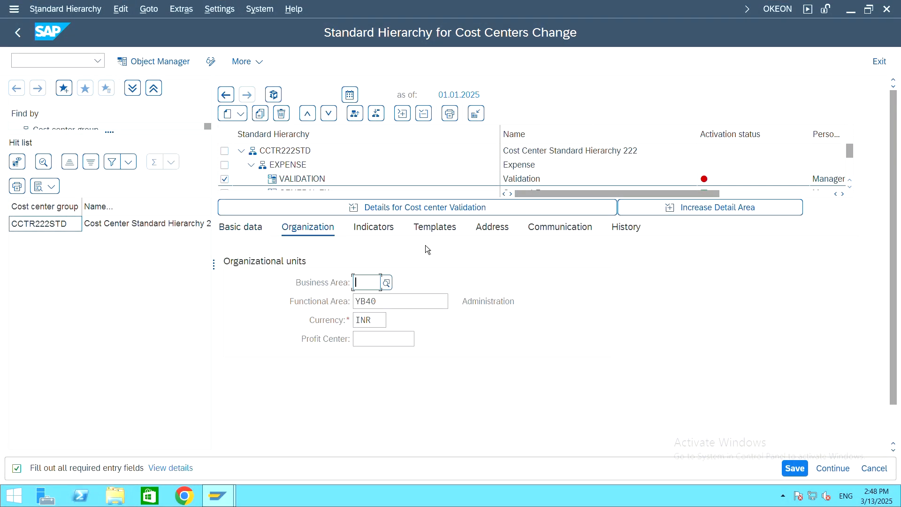
pyautogui.click(387, 282)
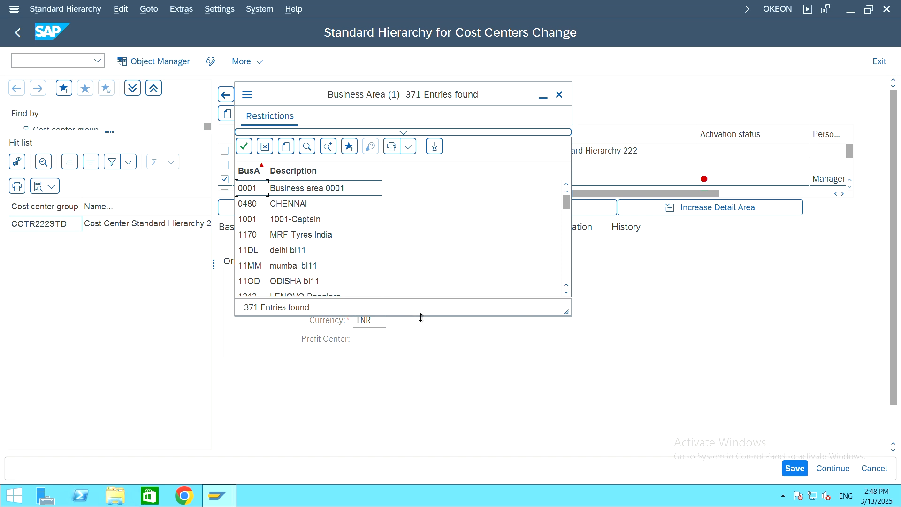
pyautogui.moveTo(421, 316); pyautogui.dragTo(428, 444)
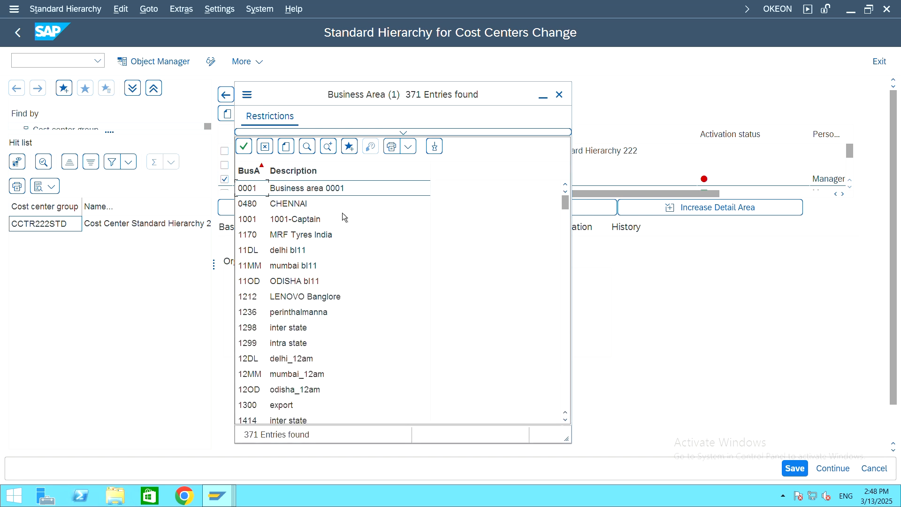
pyautogui.scroll(-9, 304, 283)
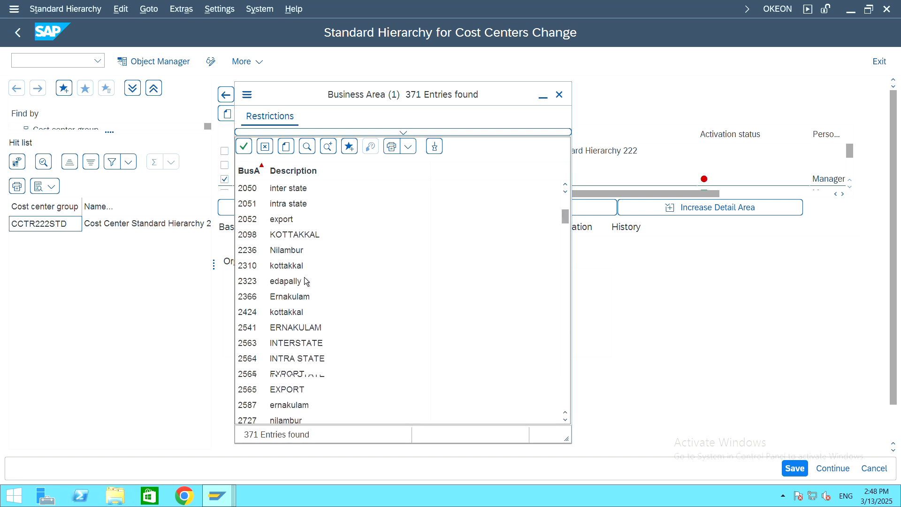
pyautogui.scroll(-20, 305, 281)
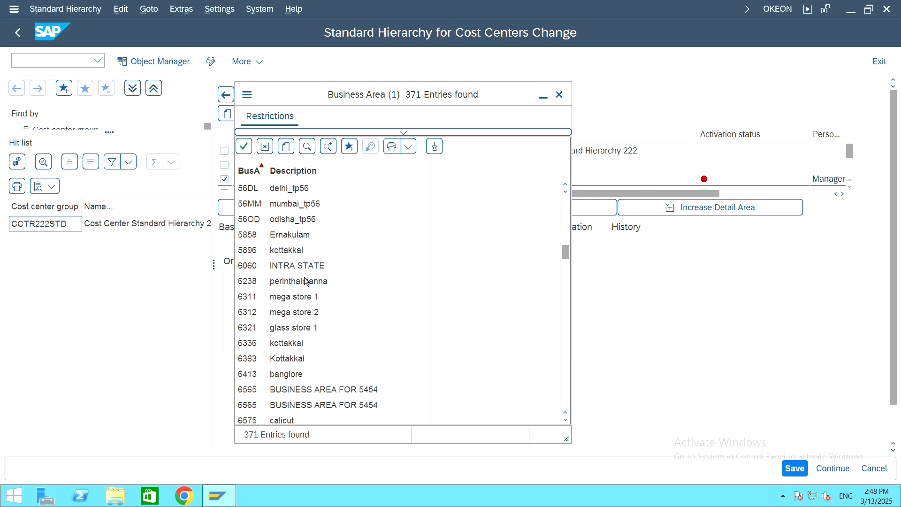
pyautogui.scroll(-20, 305, 280)
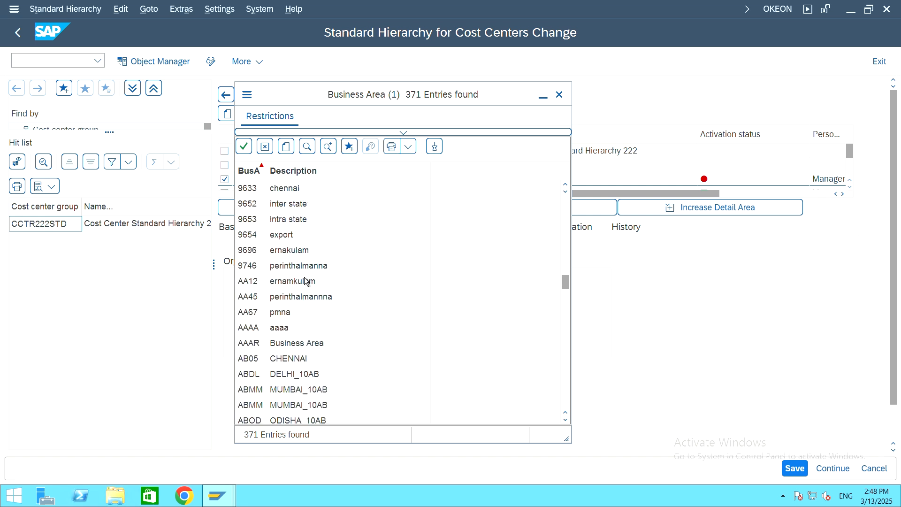
pyautogui.scroll(-20, 305, 281)
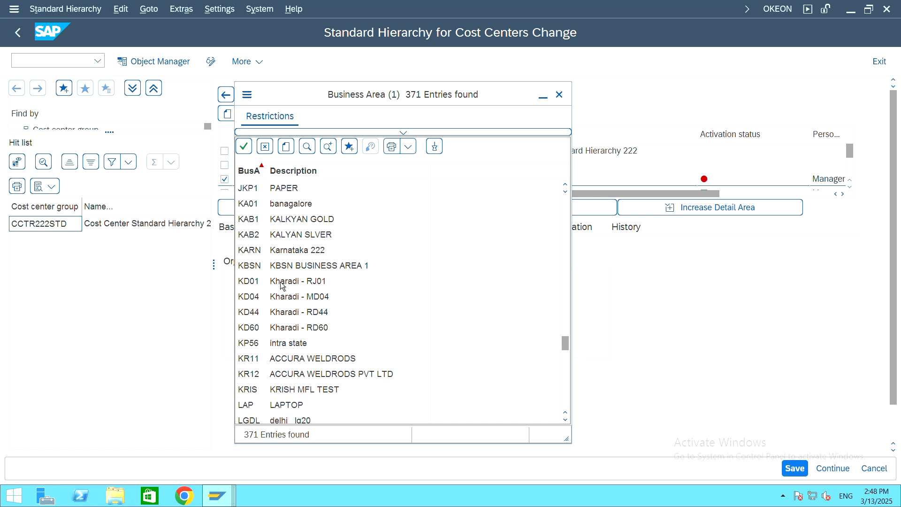
pyautogui.click(302, 252)
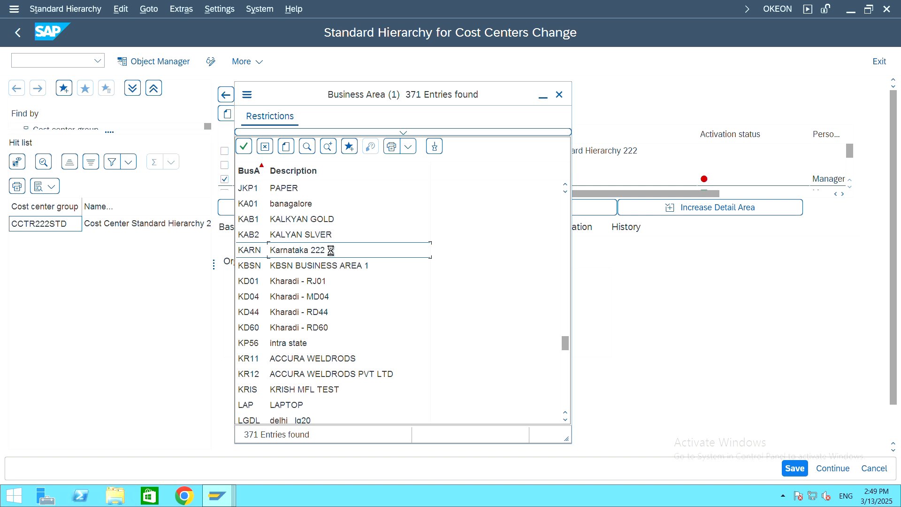
# Change the cost center's functional area to ADMIN 222 (222 Administration)
pyautogui.click(385, 302)
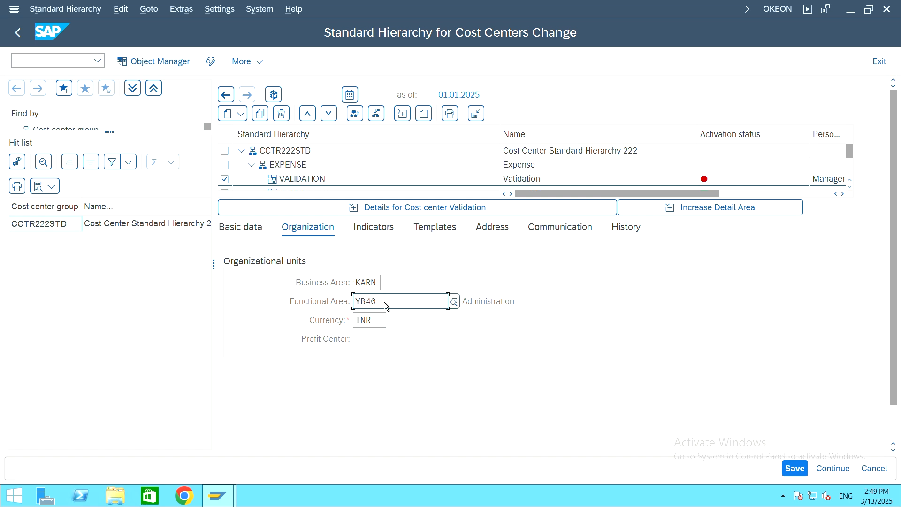
pyautogui.click(454, 301)
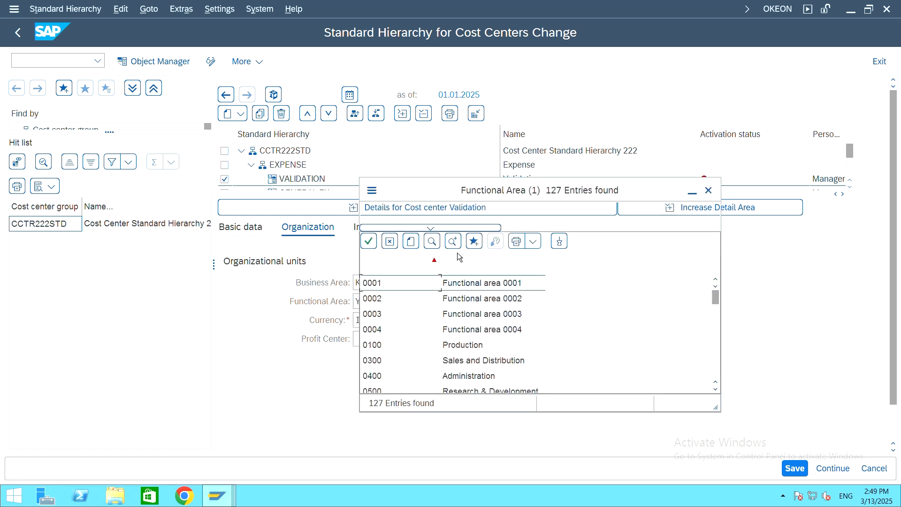
pyautogui.scroll(-4, 447, 311)
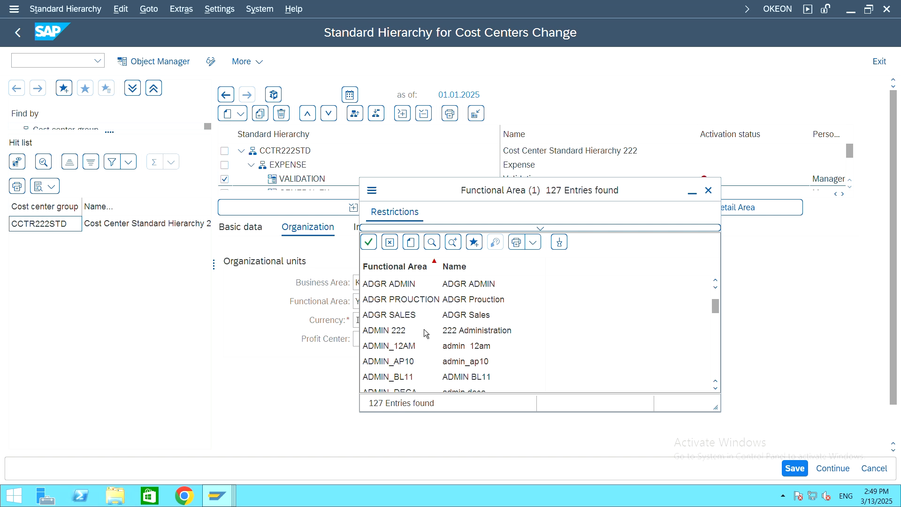
pyautogui.scroll(-1, 423, 328)
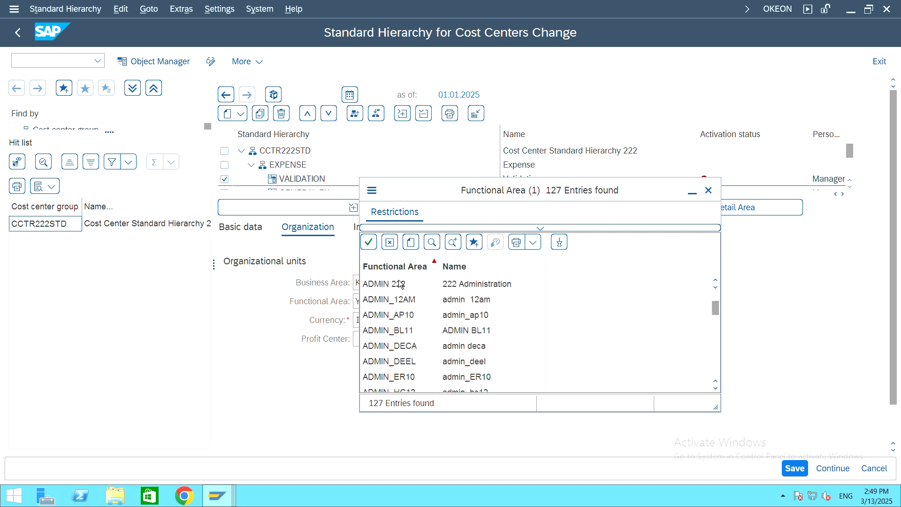
pyautogui.click(398, 284)
pyautogui.scroll(1, 423, 306)
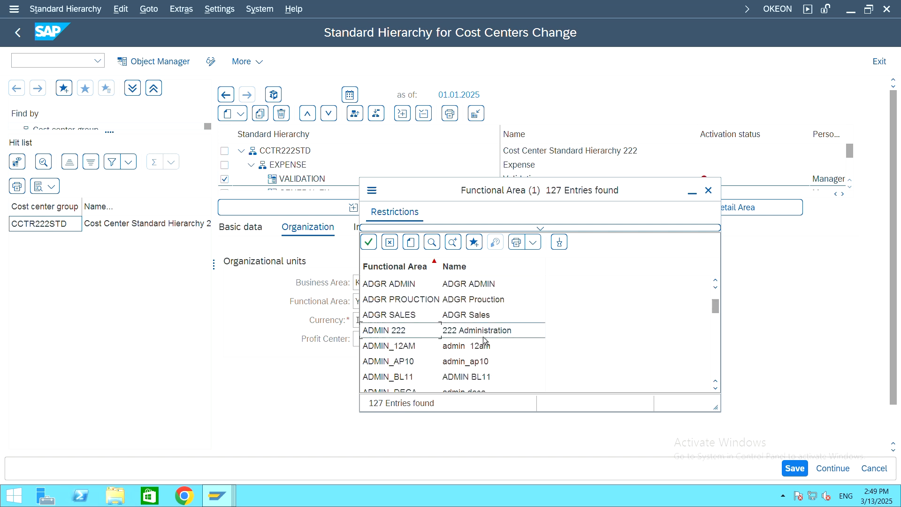
pyautogui.doubleClick(403, 334)
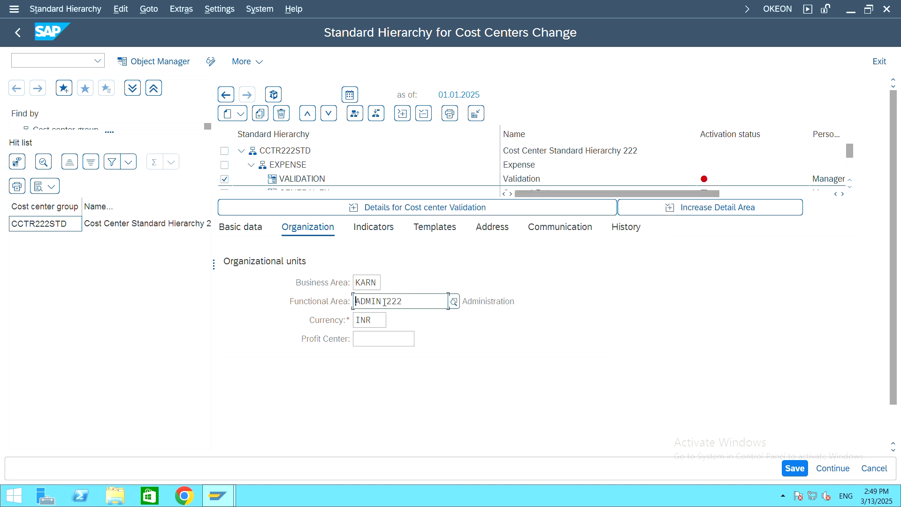
# Assign profit center VALIDATION to the cost center, finding it with a profit center search in company code 222
pyautogui.click(378, 341)
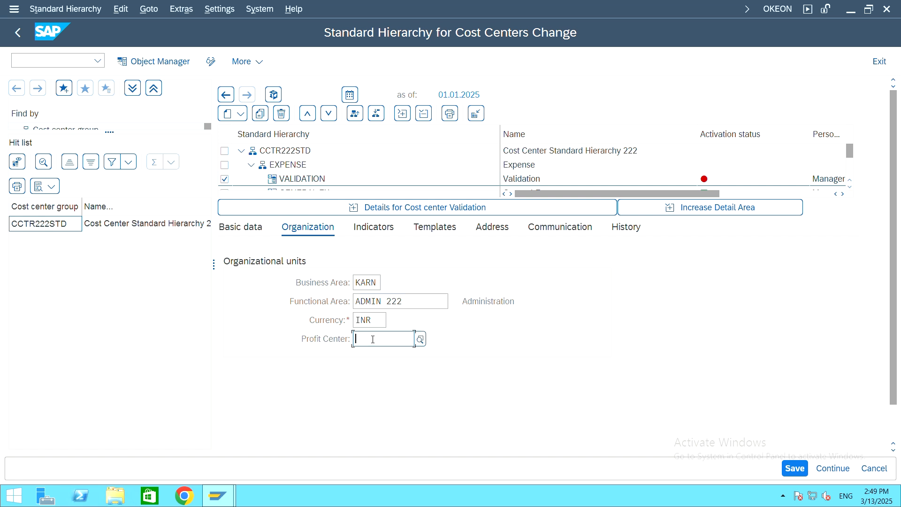
pyautogui.click(421, 339)
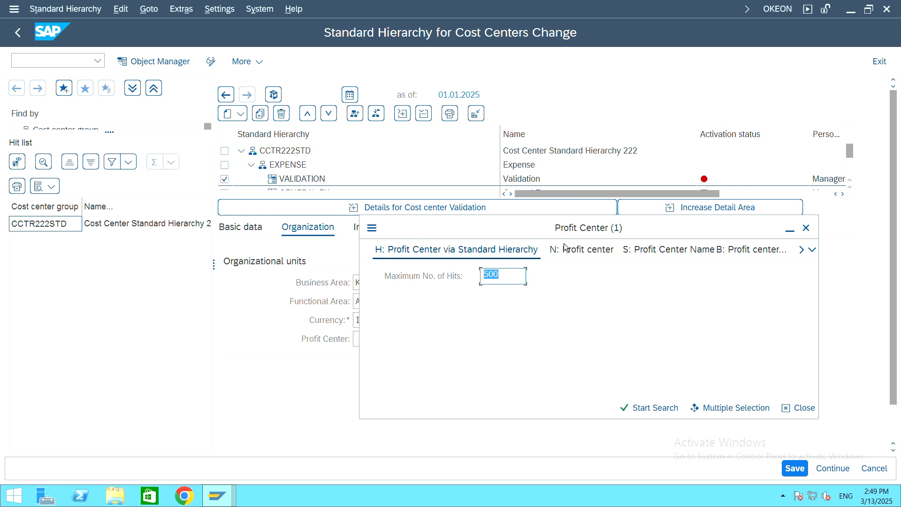
pyautogui.moveTo(607, 221); pyautogui.dragTo(438, 171)
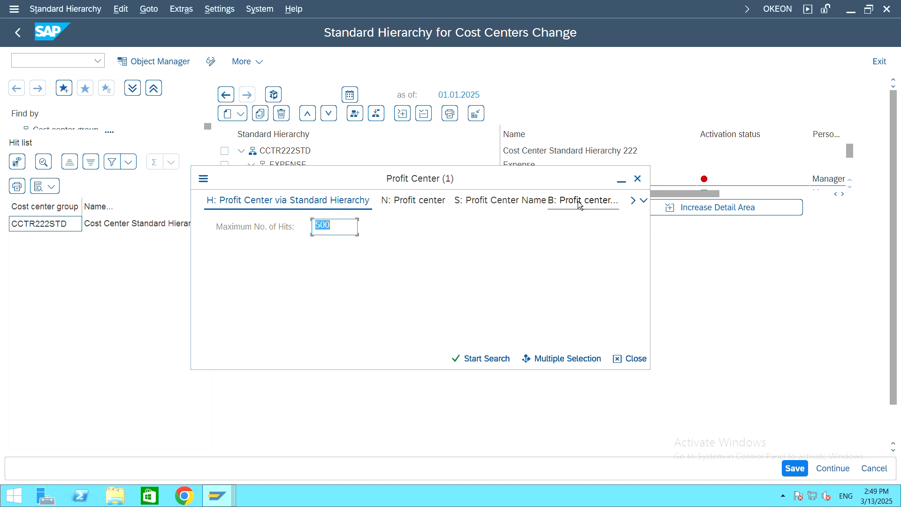
pyautogui.click(644, 201)
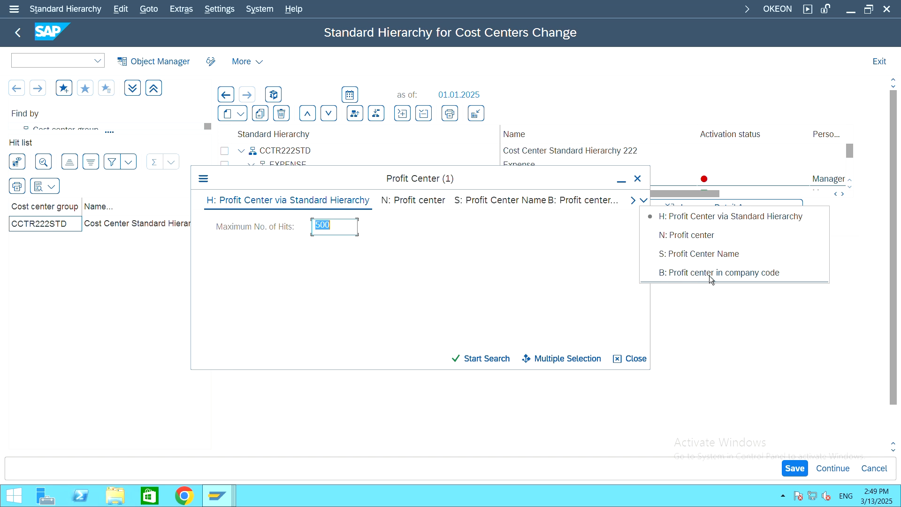
pyautogui.click(745, 276)
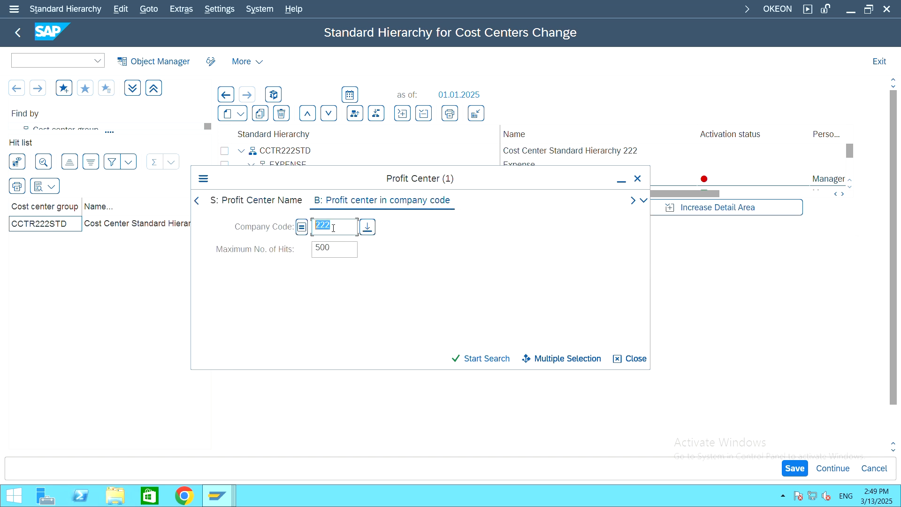
pyautogui.click(331, 225)
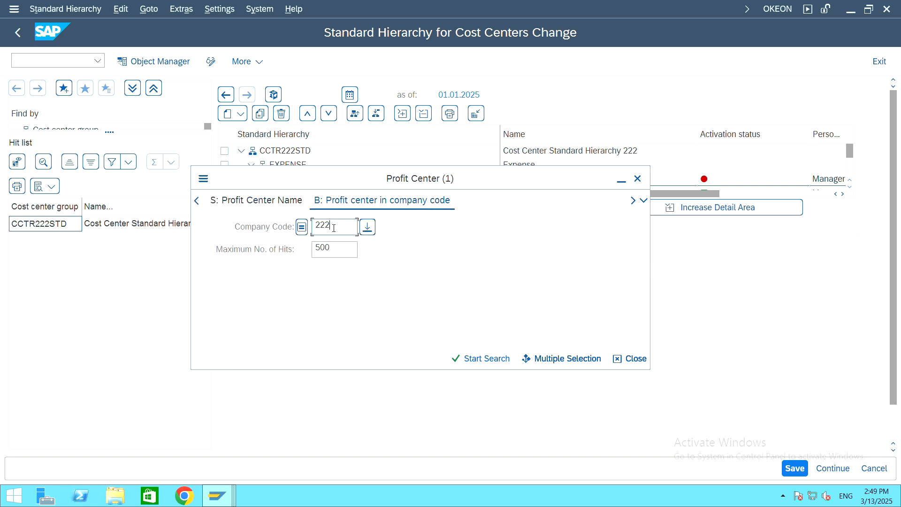
pyautogui.click(483, 358)
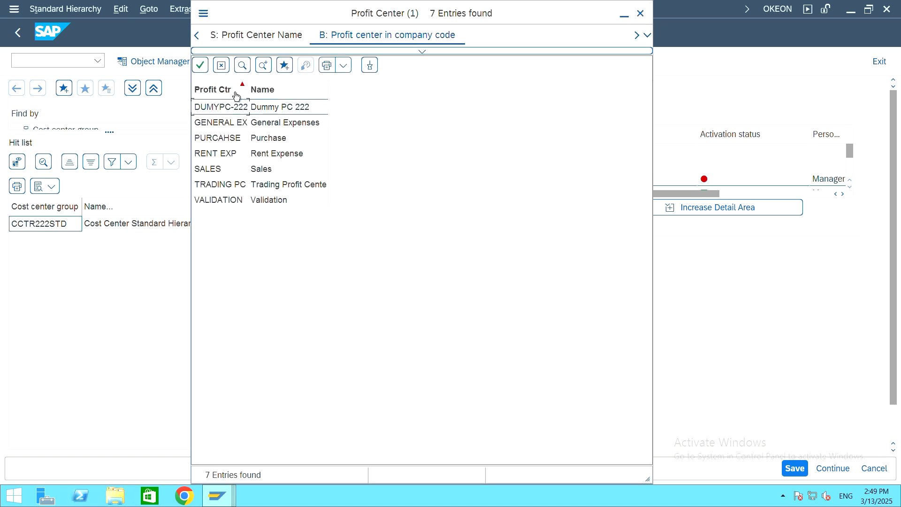
pyautogui.moveTo(236, 96); pyautogui.dragTo(345, 92)
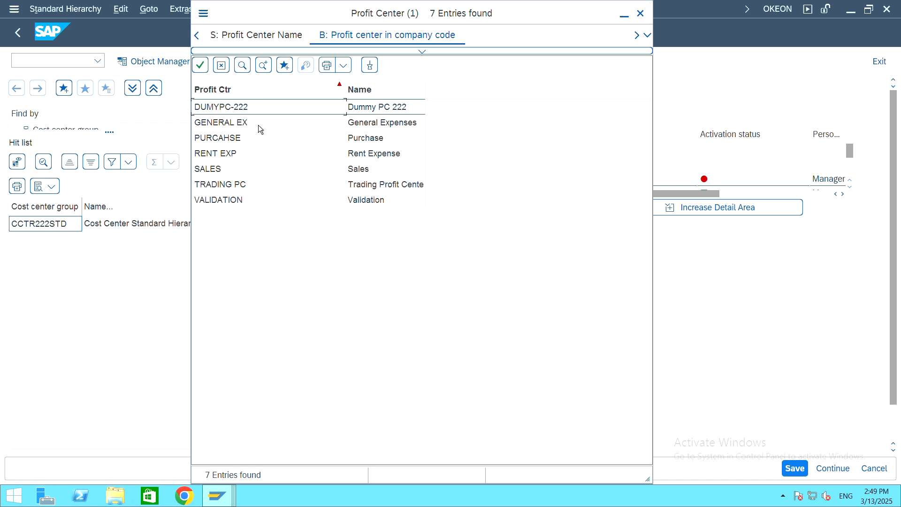
pyautogui.click(225, 201)
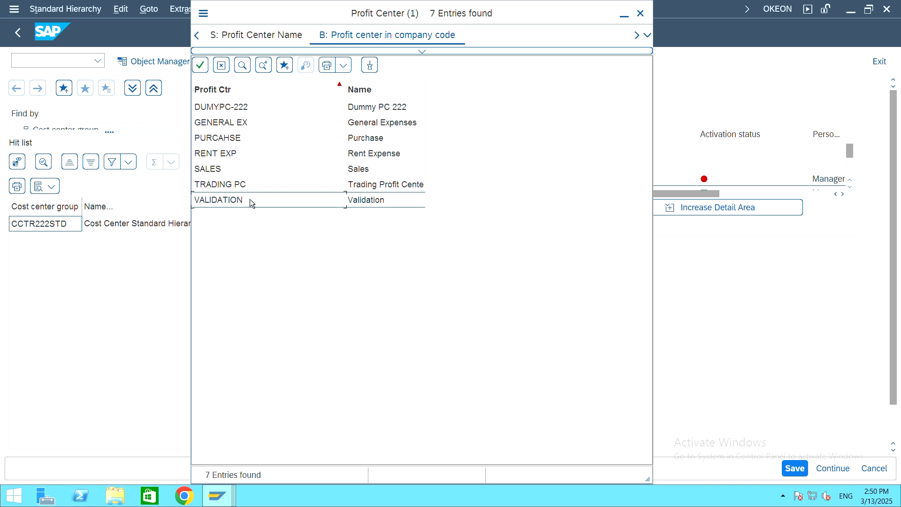
pyautogui.doubleClick(249, 199)
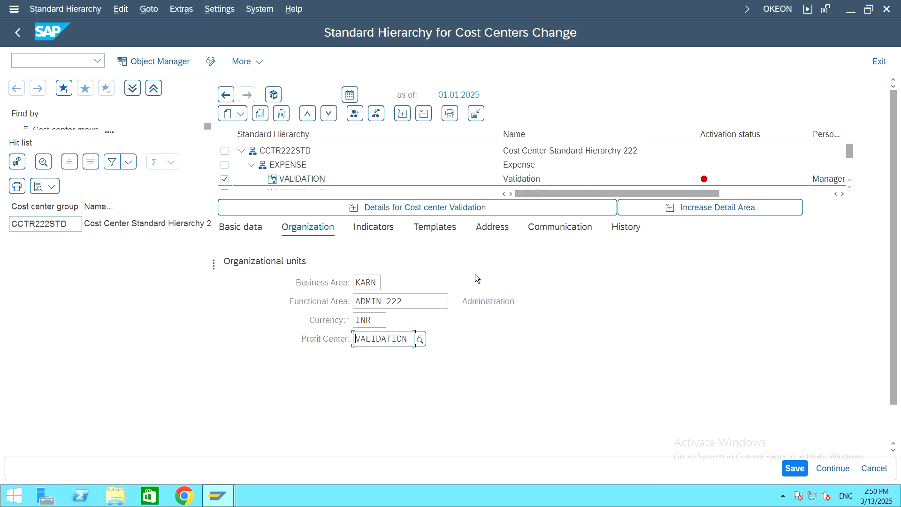
# Review the Validation cost center's lock indicators, save it and leave the standard hierarchy
pyautogui.click(367, 233)
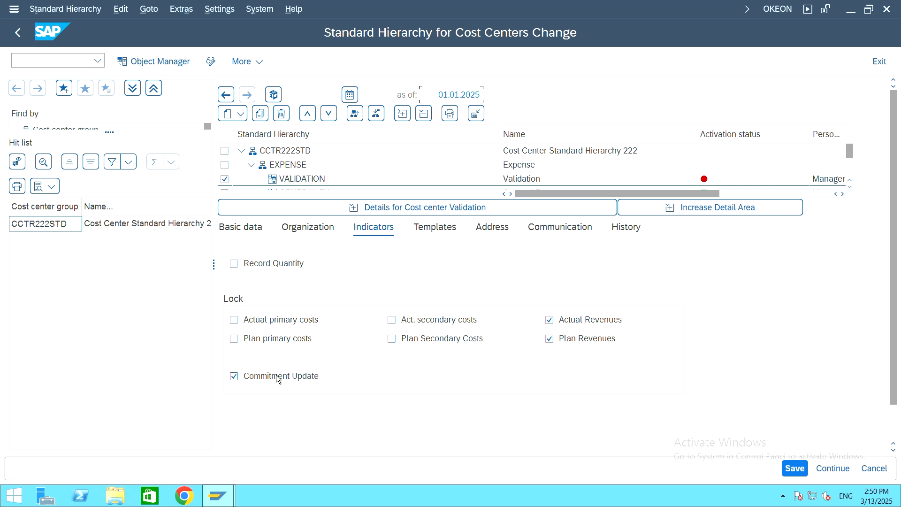
pyautogui.click(798, 468)
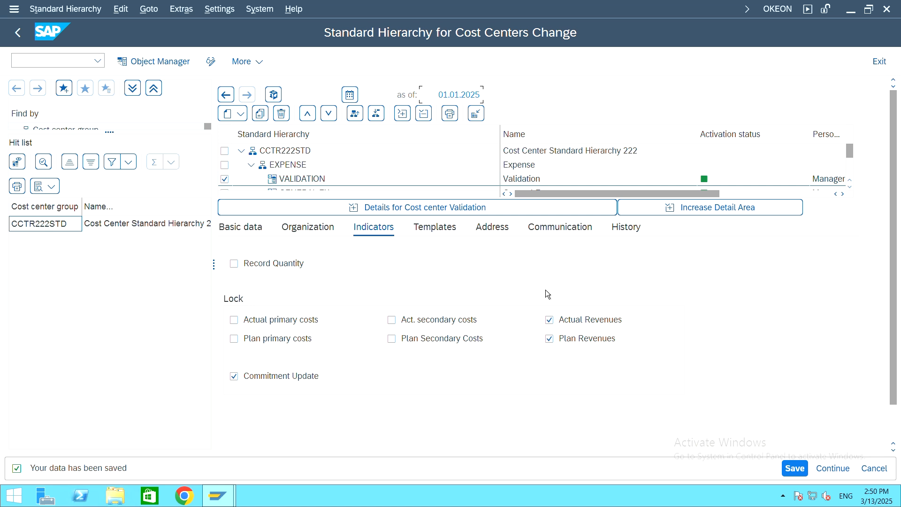
pyautogui.click(19, 32)
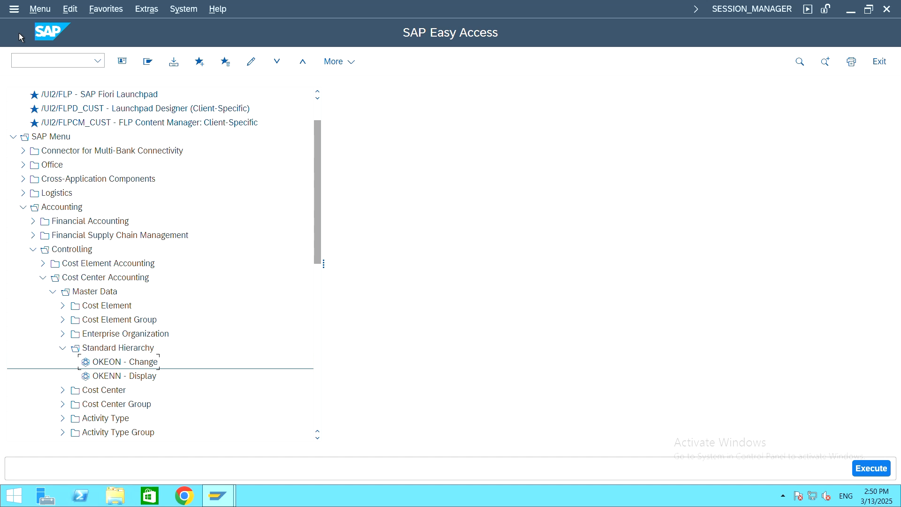
# Collapse the Master Data, Cost Center Accounting, Controlling and Accounting folders in the SAP menu tree
pyautogui.click(51, 292)
pyautogui.click(43, 277)
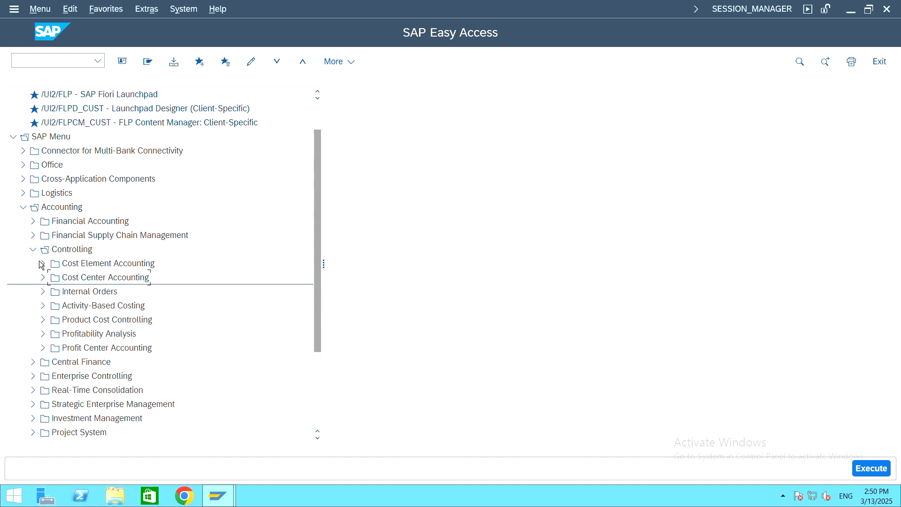
pyautogui.click(33, 249)
pyautogui.click(24, 209)
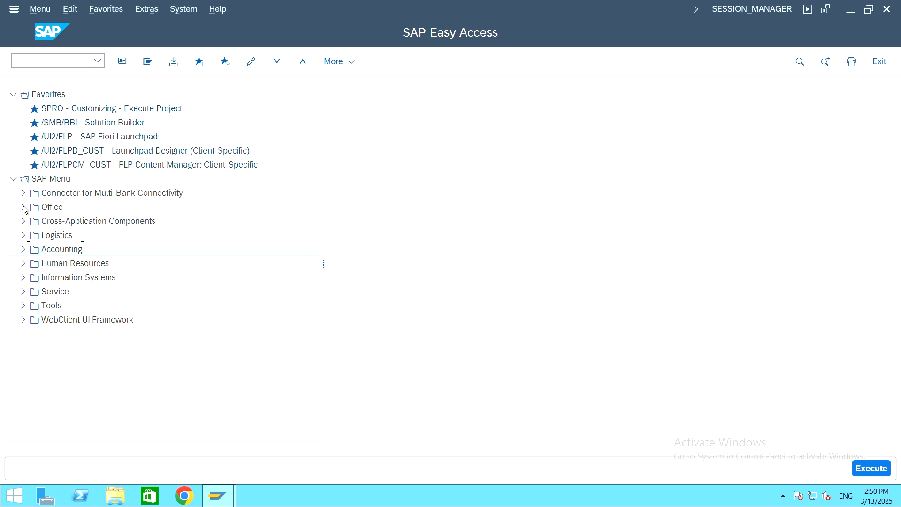
# Run transaction SPRO and display the SAP Reference IMG
pyautogui.click(56, 60)
pyautogui.write('SPRO')
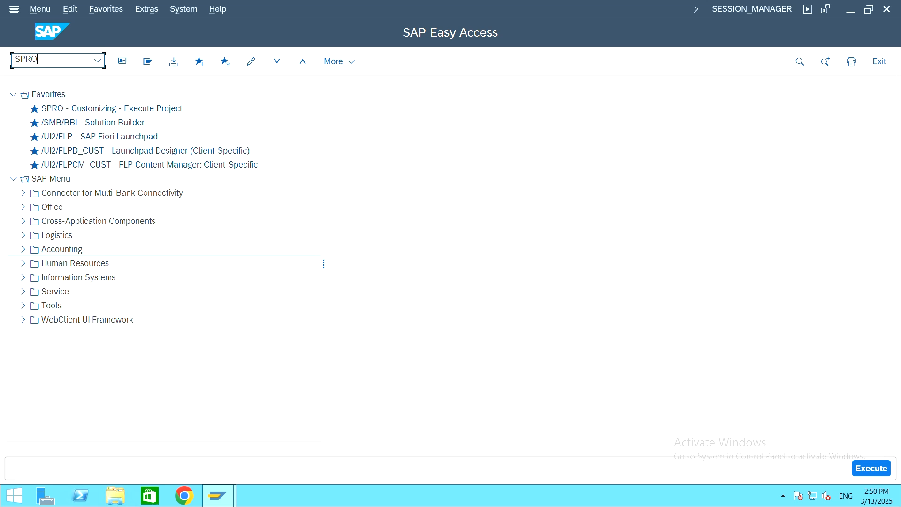
pyautogui.press('Return')
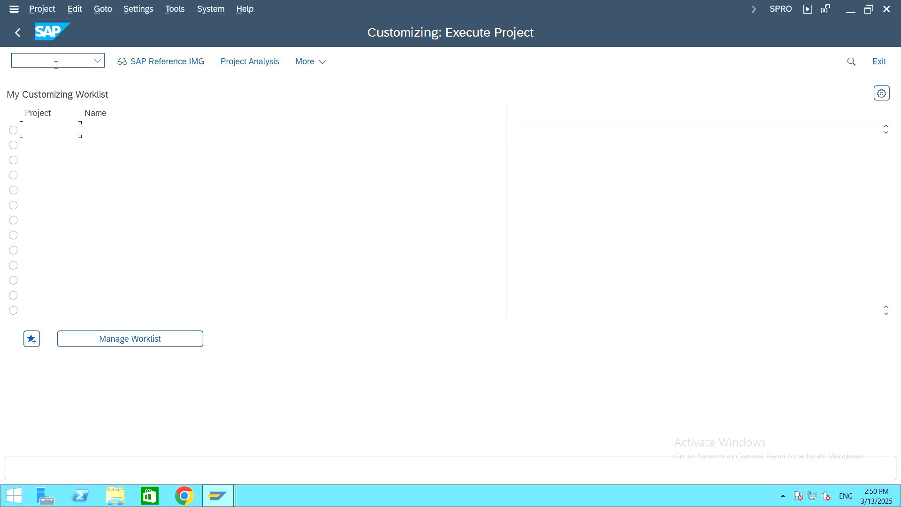
pyautogui.click(180, 61)
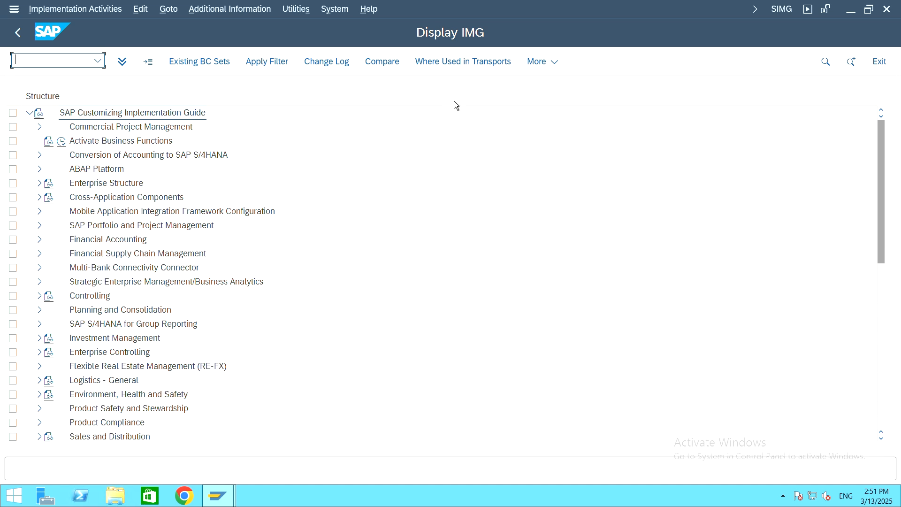
# Open the Validation in Accounting Documents activity under Financial Accounting Global Settings, Tools, Validation/Substitution
pyautogui.click(120, 243)
pyautogui.click(39, 241)
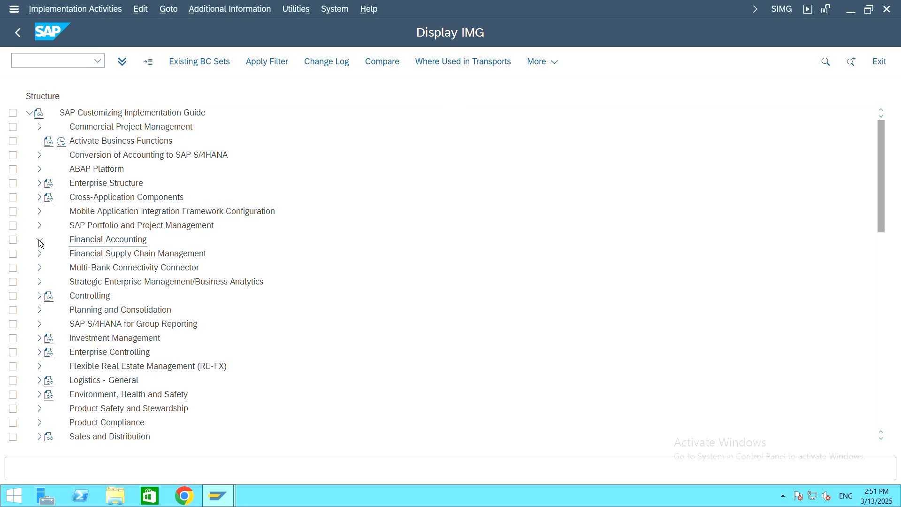
pyautogui.click(178, 256)
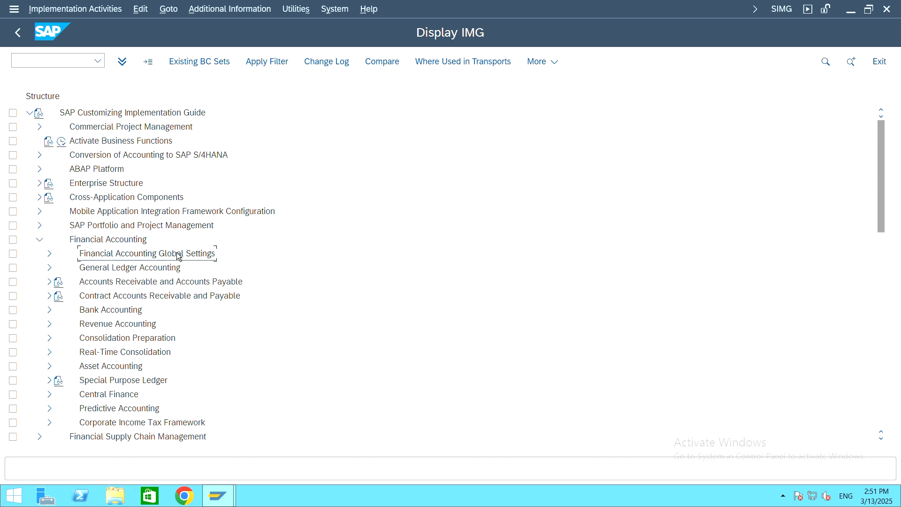
pyautogui.click(49, 255)
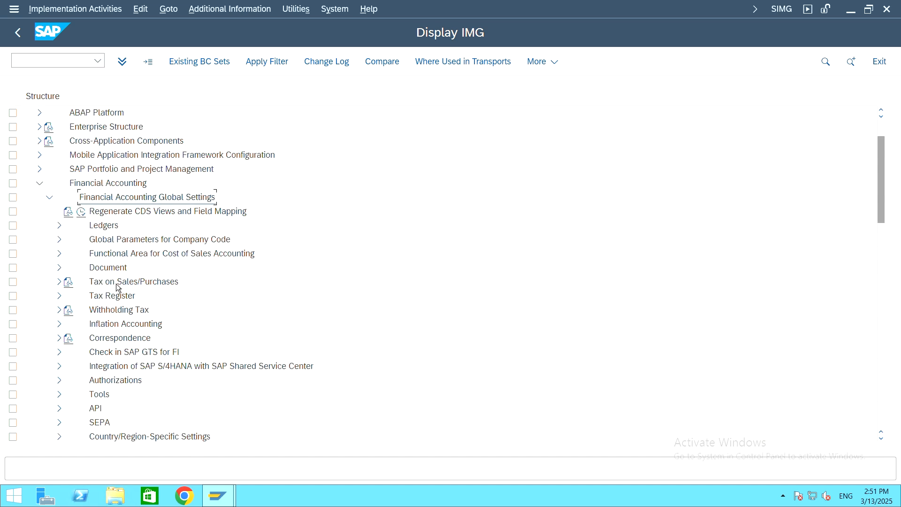
pyautogui.click(59, 395)
pyautogui.scroll(-5, 153, 328)
pyautogui.scroll(1, 153, 327)
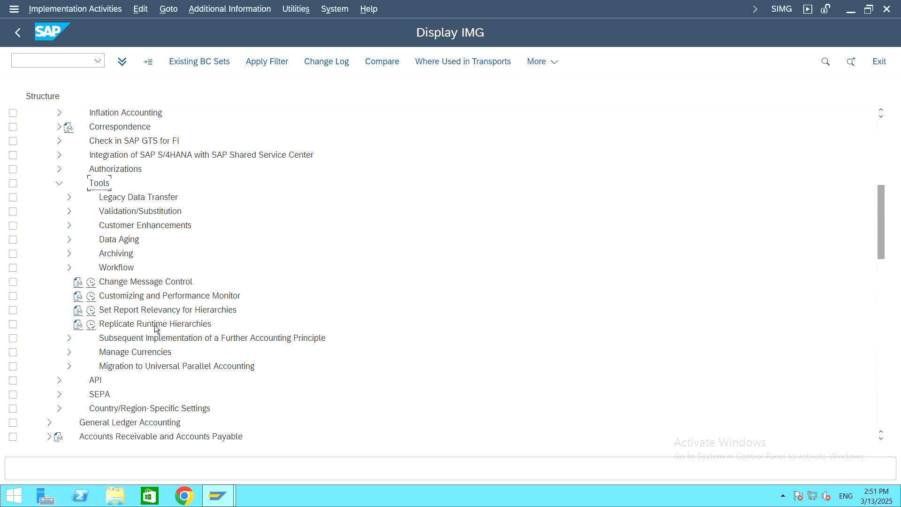
pyautogui.click(162, 213)
pyautogui.click(69, 212)
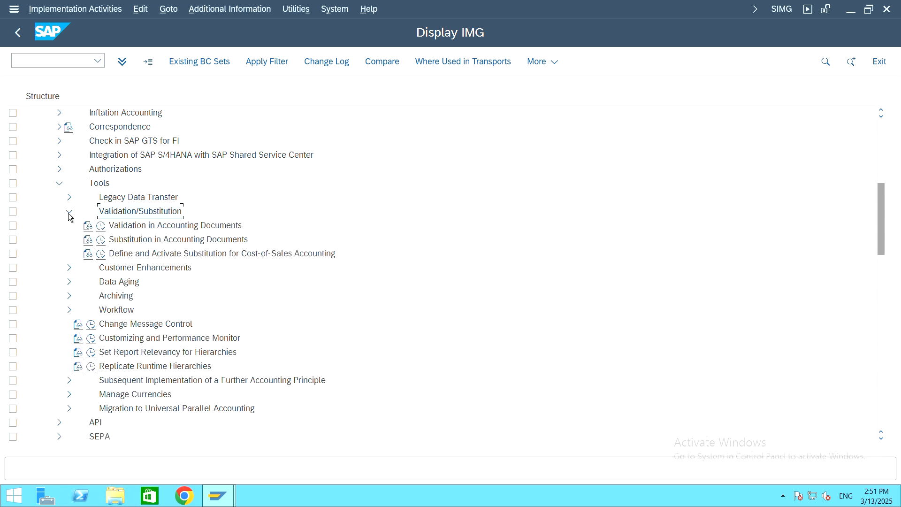
pyautogui.click(166, 231)
pyautogui.doubleClick(164, 225)
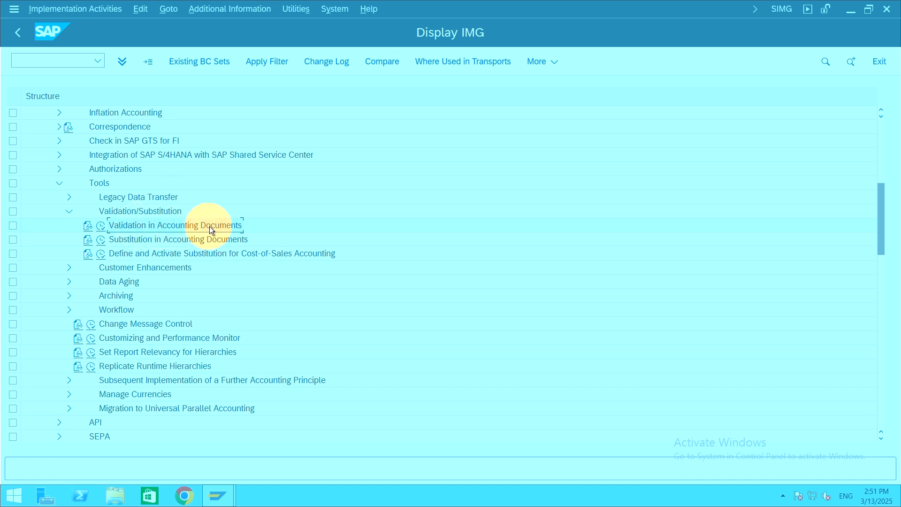
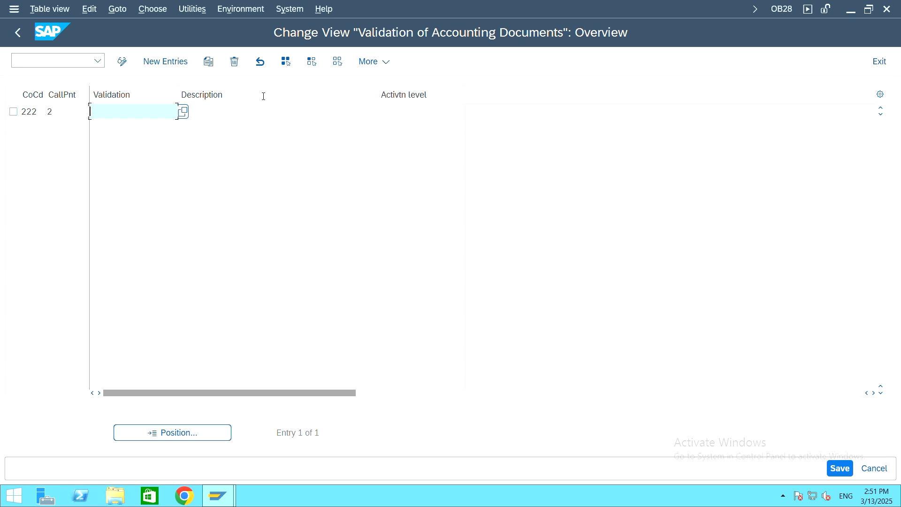
# Delete the existing validation entry for company code 222 with callup point 2 and save the table
pyautogui.click(14, 112)
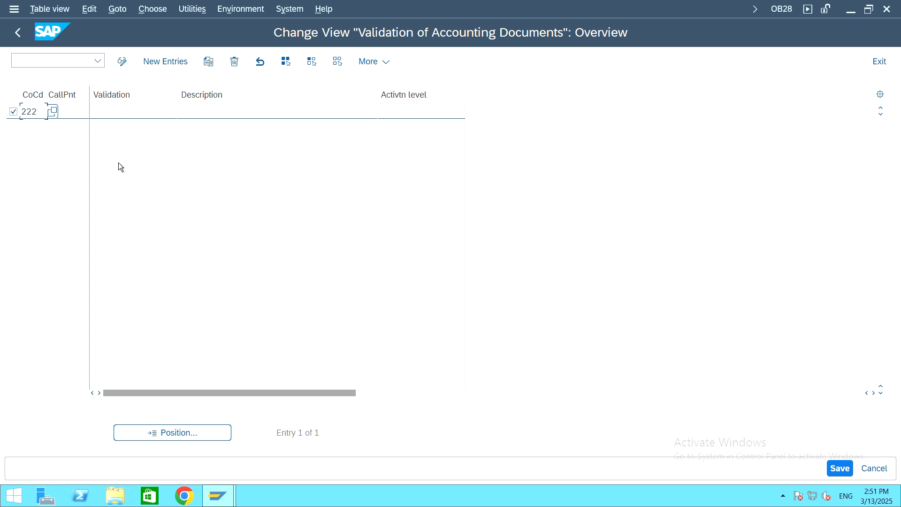
pyautogui.click(14, 111)
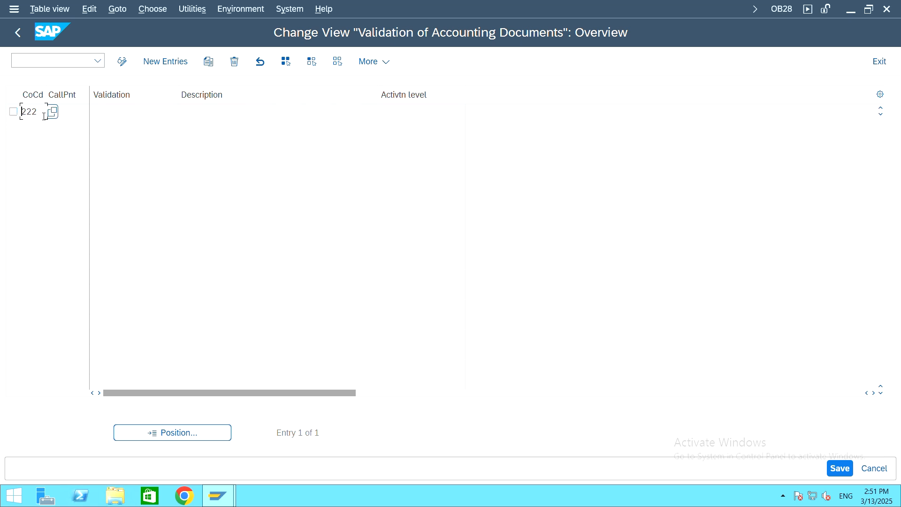
pyautogui.click(13, 111)
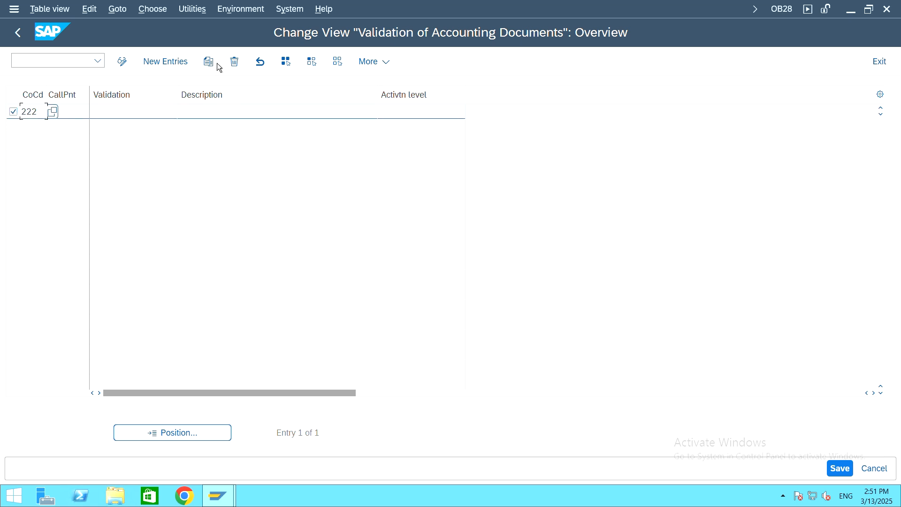
pyautogui.click(234, 61)
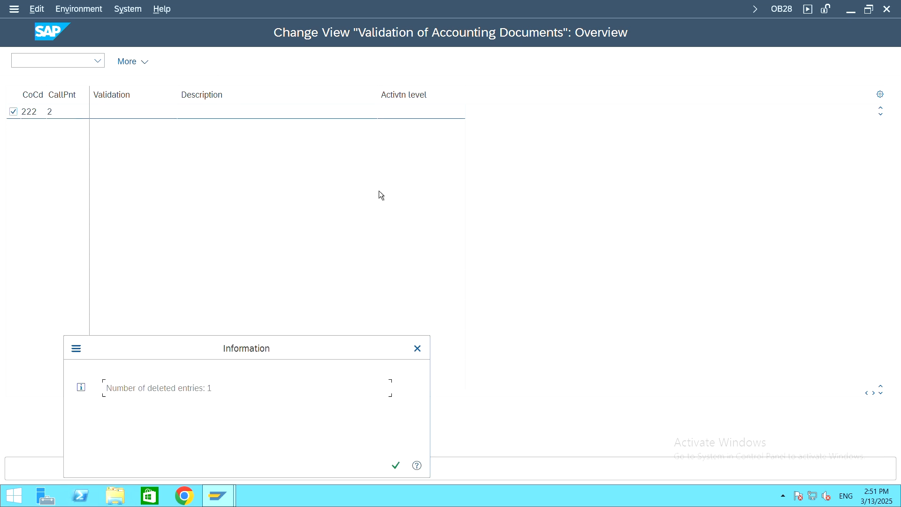
pyautogui.click(395, 467)
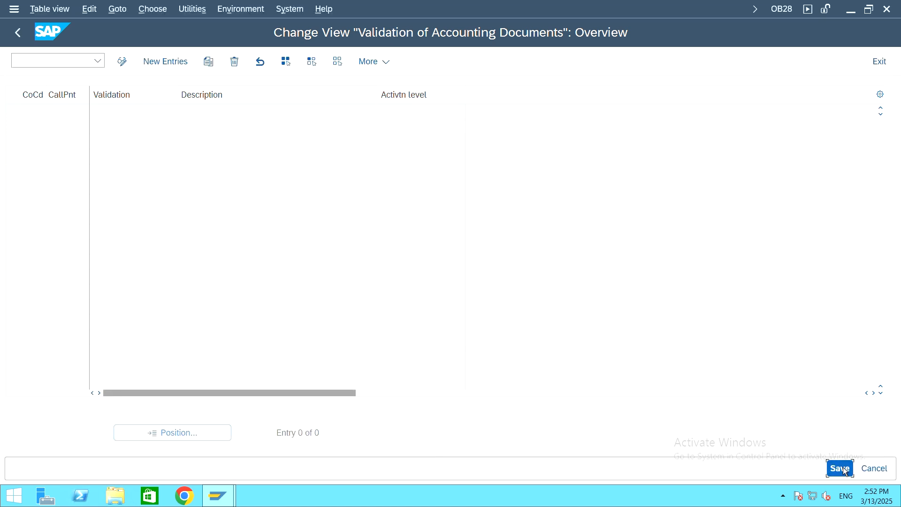
pyautogui.click(839, 468)
pyautogui.click(282, 274)
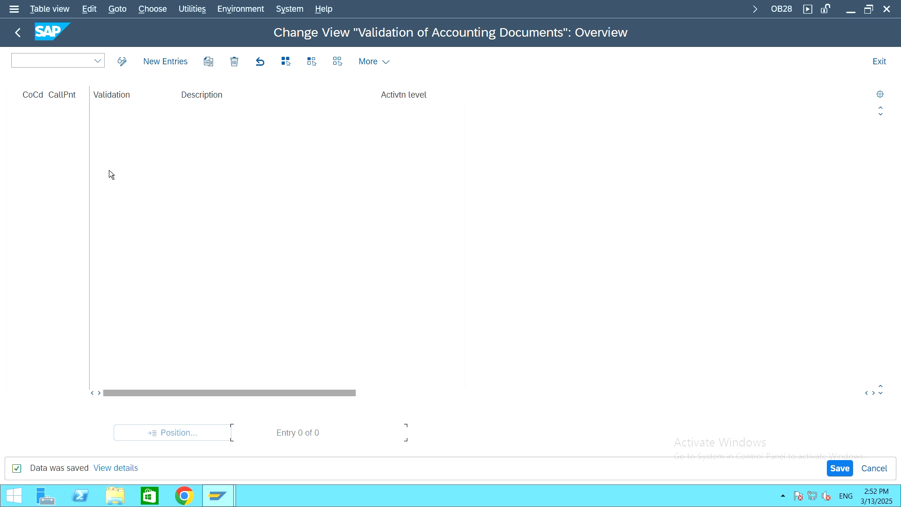
# Add a validation entry for company code 222 with callup point 2 (Line Item) and save it
pyautogui.click(161, 63)
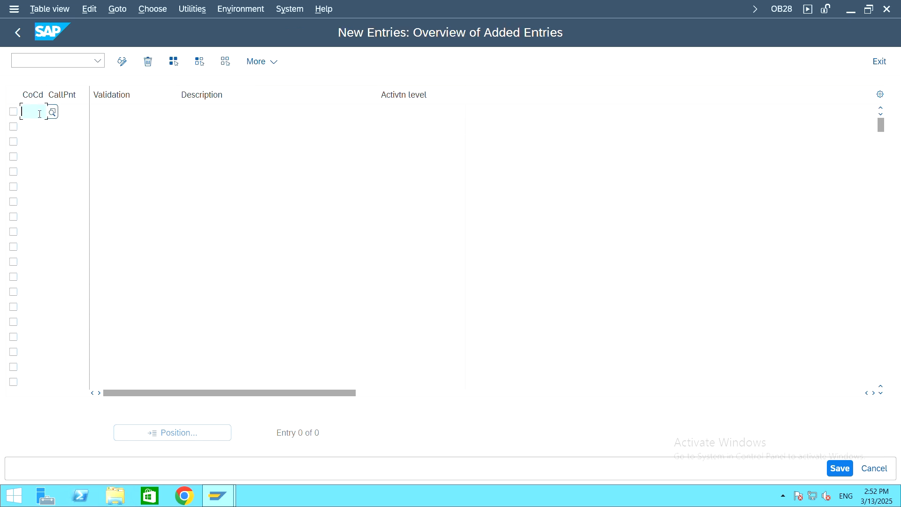
pyautogui.write('222')
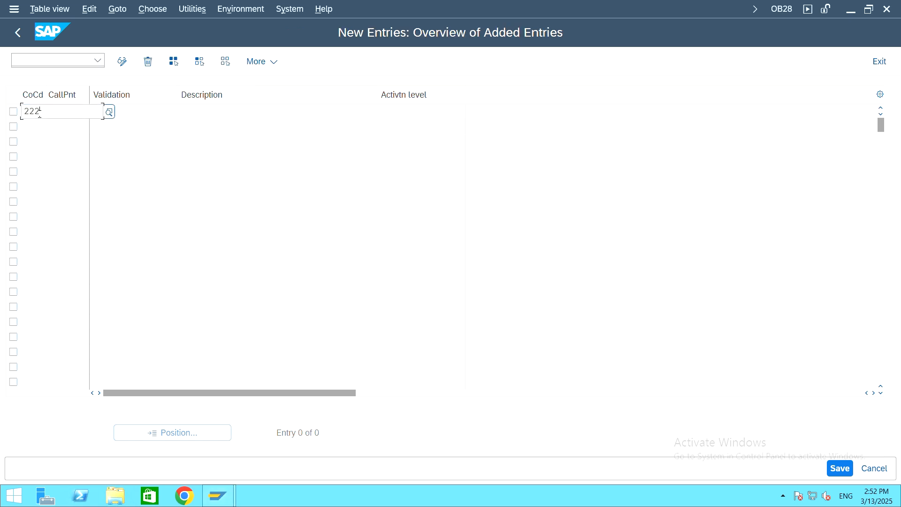
pyautogui.click(111, 188)
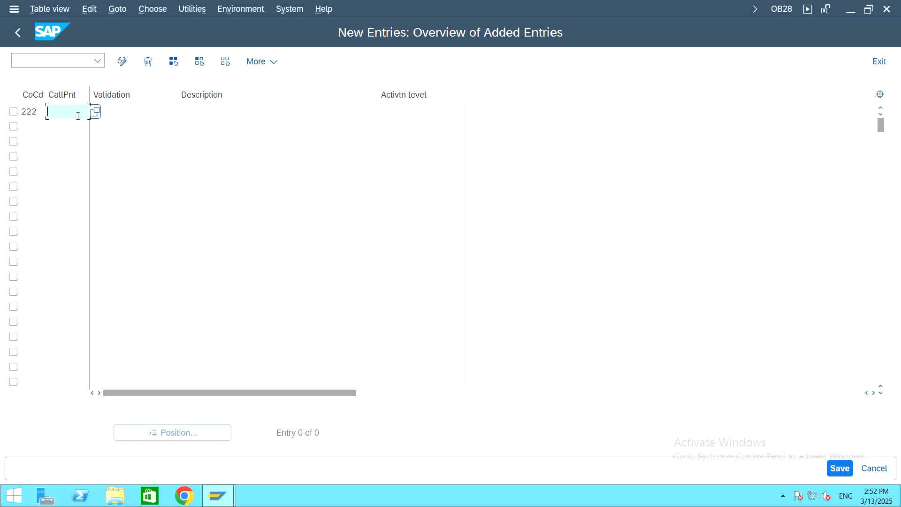
pyautogui.click(97, 111)
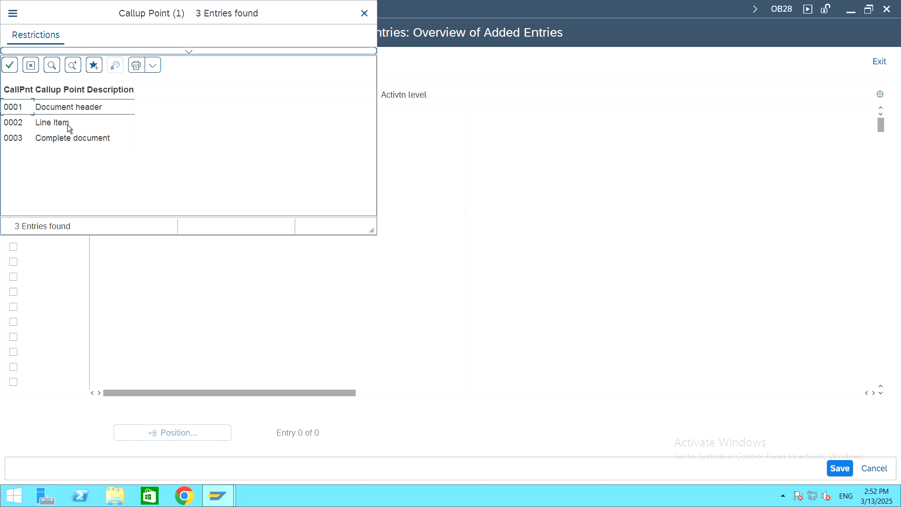
pyautogui.doubleClick(56, 121)
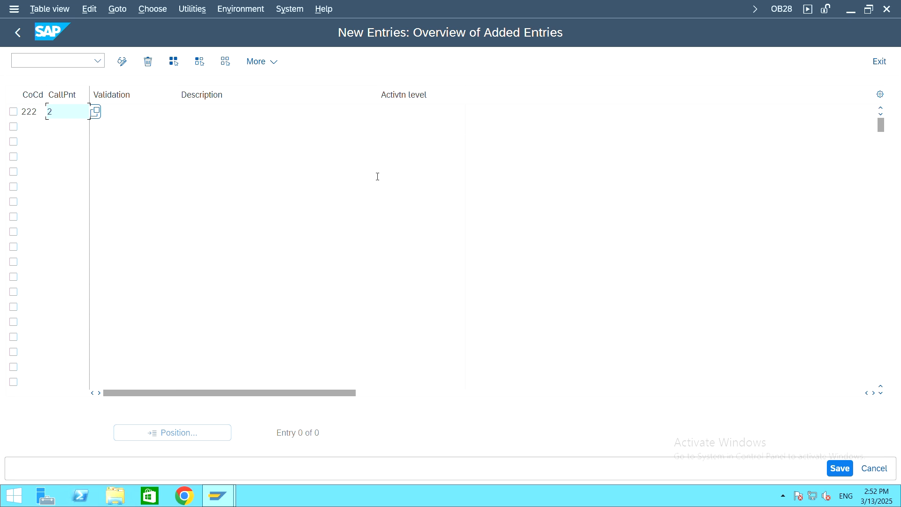
pyautogui.click(846, 468)
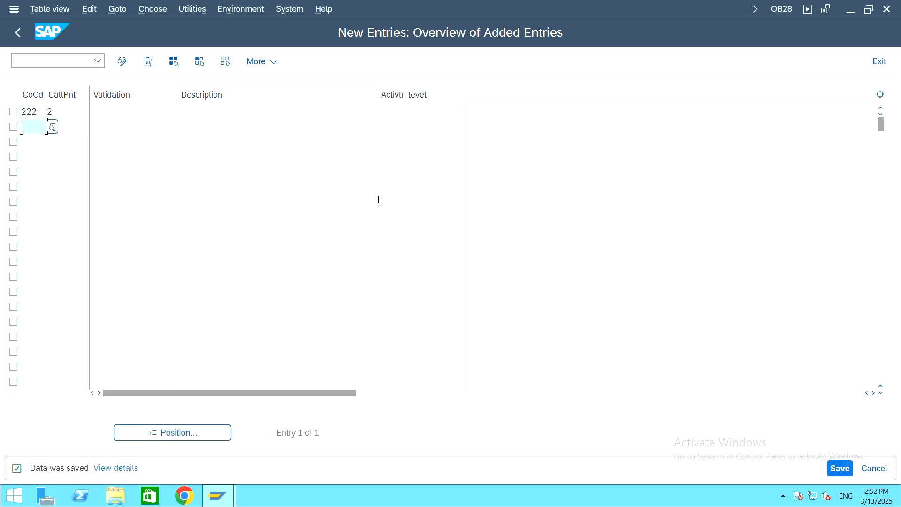
# Select the new company code 222 entry and open its validation maintenance
pyautogui.click(14, 113)
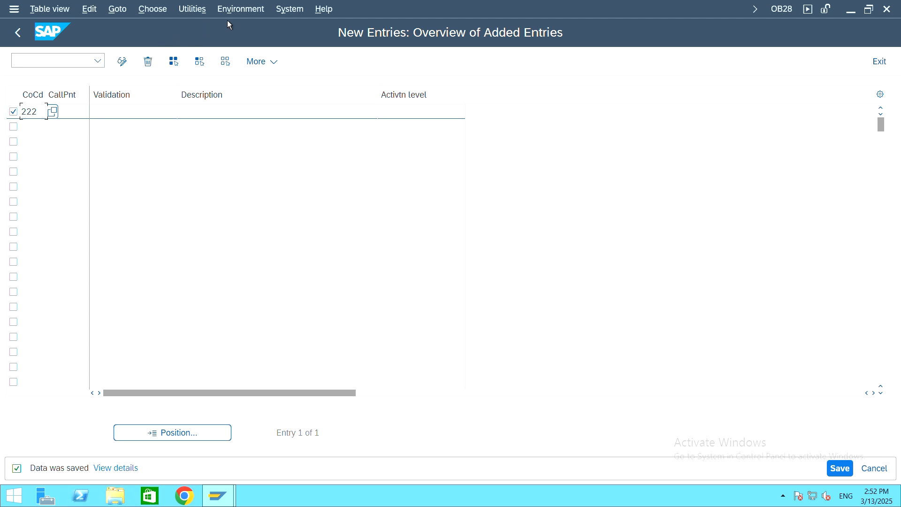
pyautogui.click(241, 9)
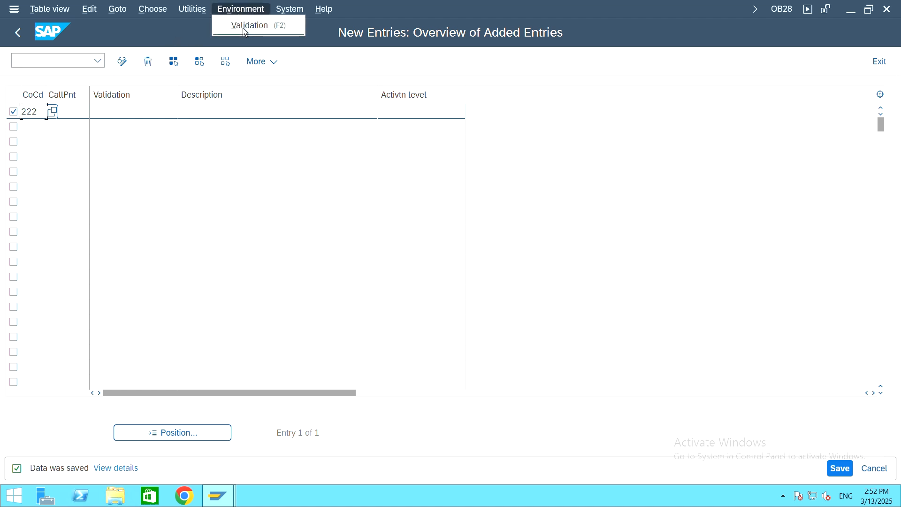
pyautogui.click(244, 26)
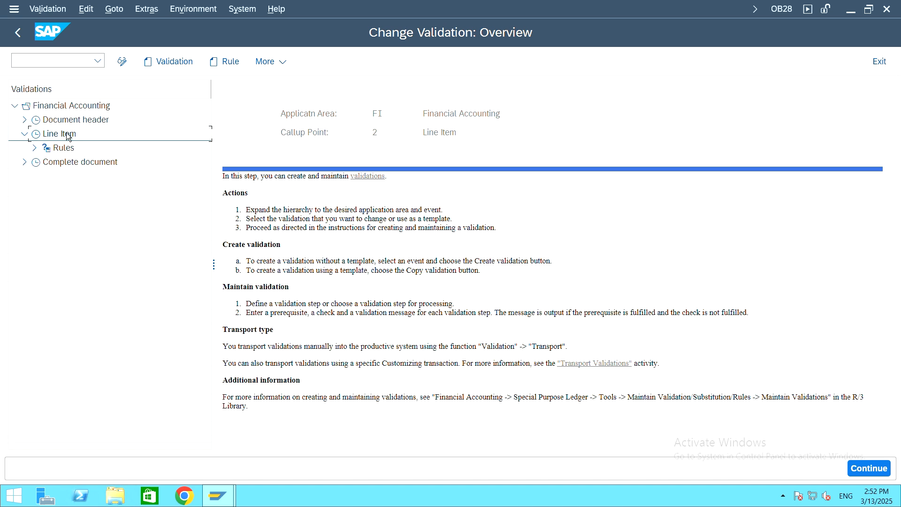
pyautogui.click(174, 63)
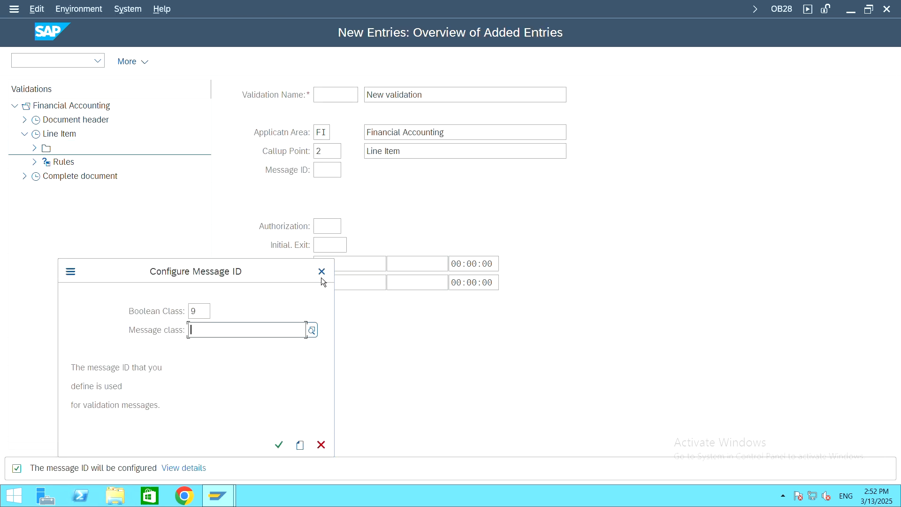
pyautogui.moveTo(274, 272); pyautogui.dragTo(326, 219)
pyautogui.click(364, 212)
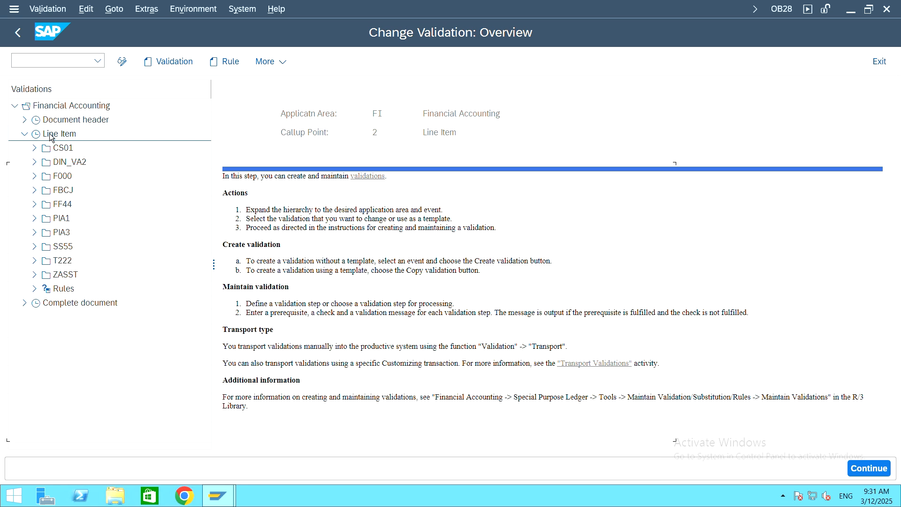
# Create a validation named TT222 with the description "222 Validation" under the Line Item callup point and save it
pyautogui.click(174, 64)
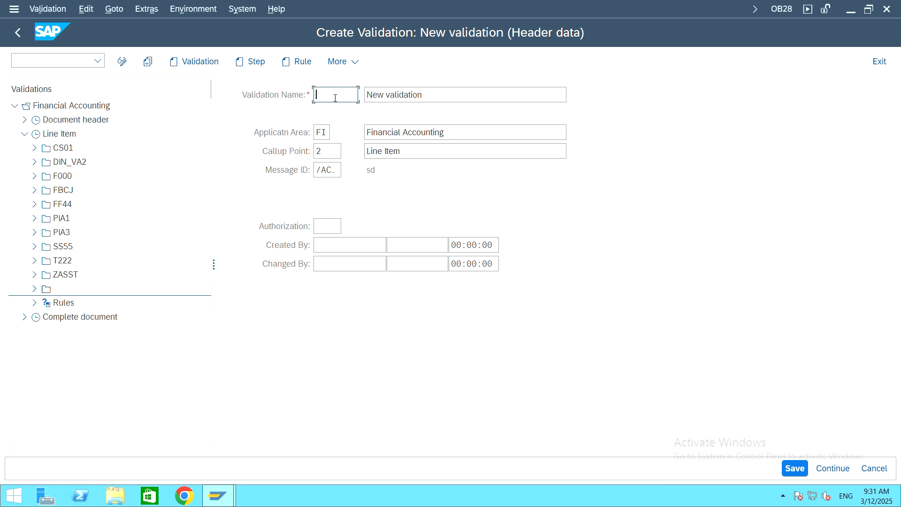
pyautogui.write('TT222')
pyautogui.press('Tab')
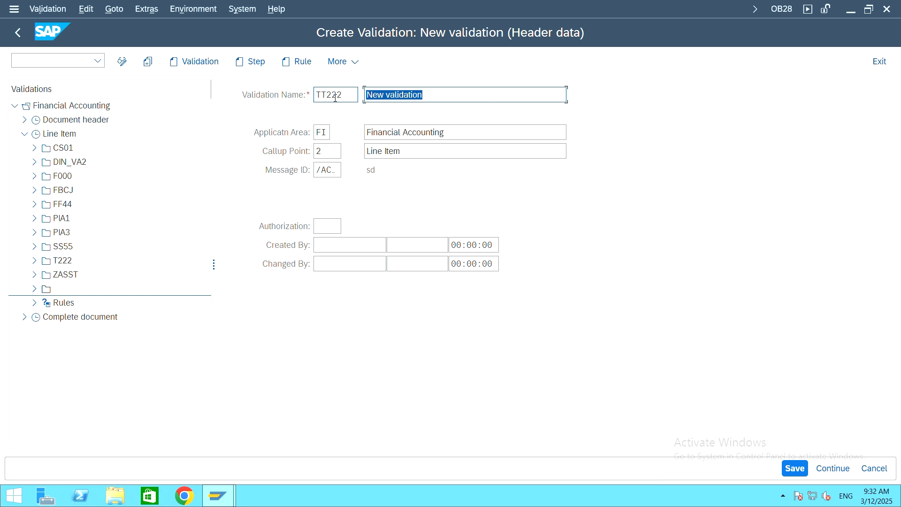
pyautogui.write('222')
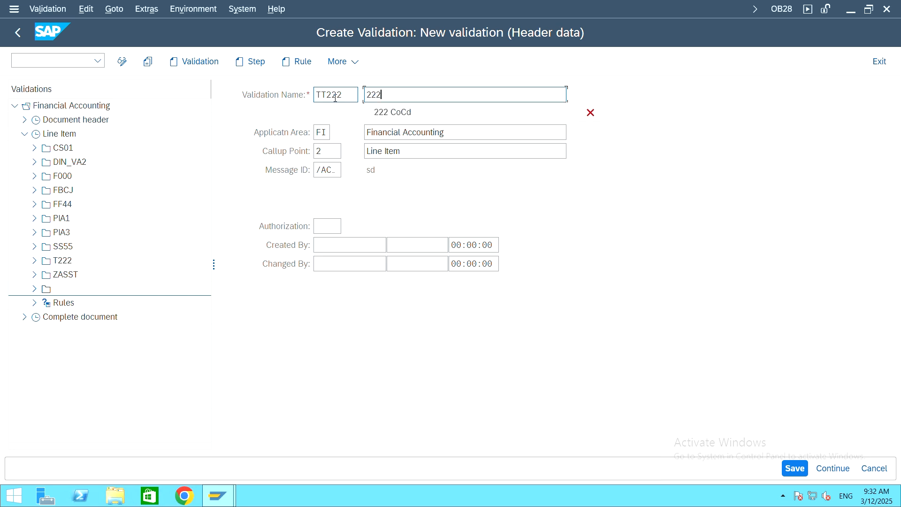
pyautogui.write(' Validation')
pyautogui.hotkey('ctrl', 's')
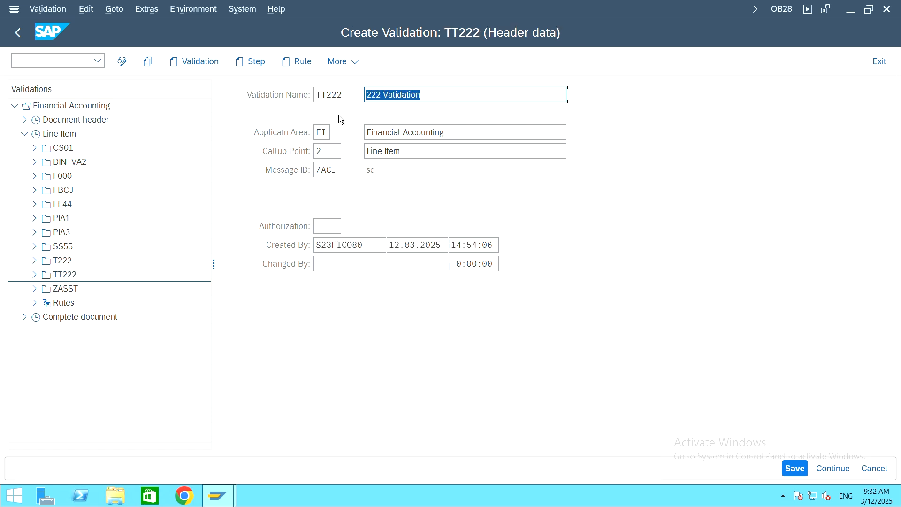
# Add a step to validation TT222 and open that step's prerequisite
pyautogui.click(66, 277)
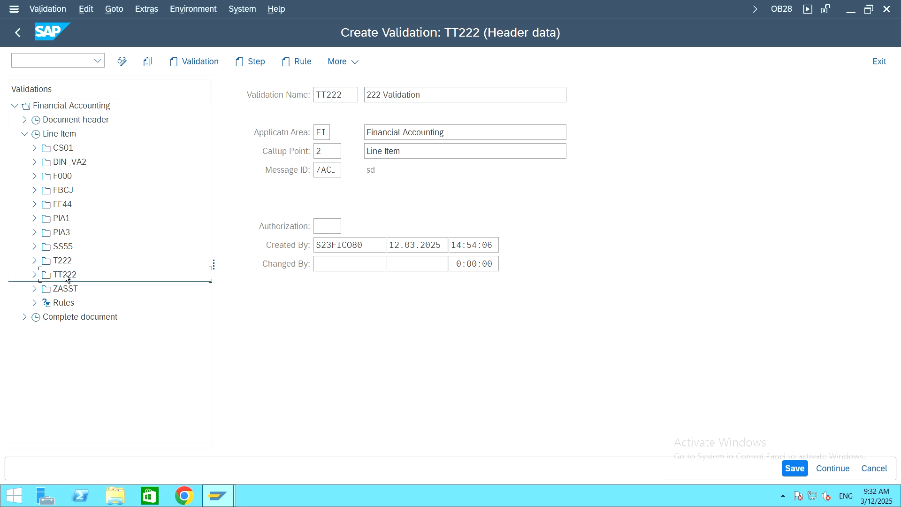
pyautogui.click(245, 63)
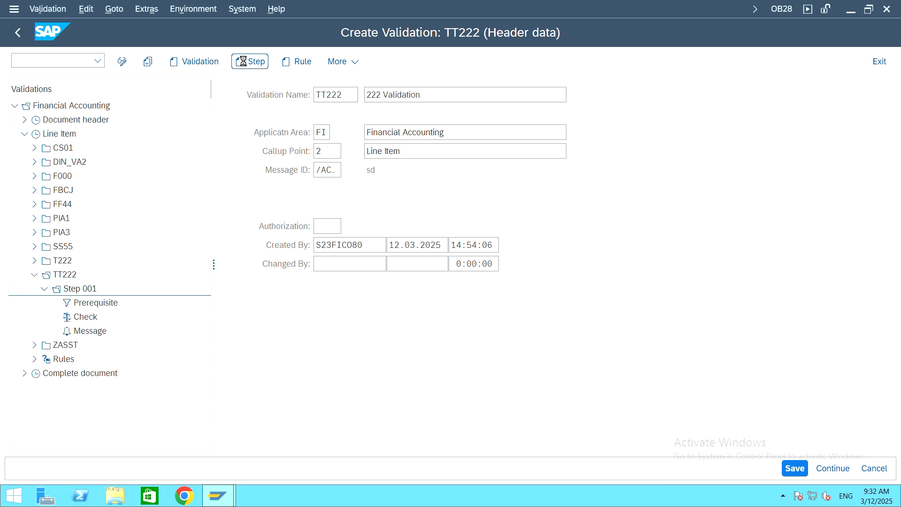
pyautogui.doubleClick(96, 304)
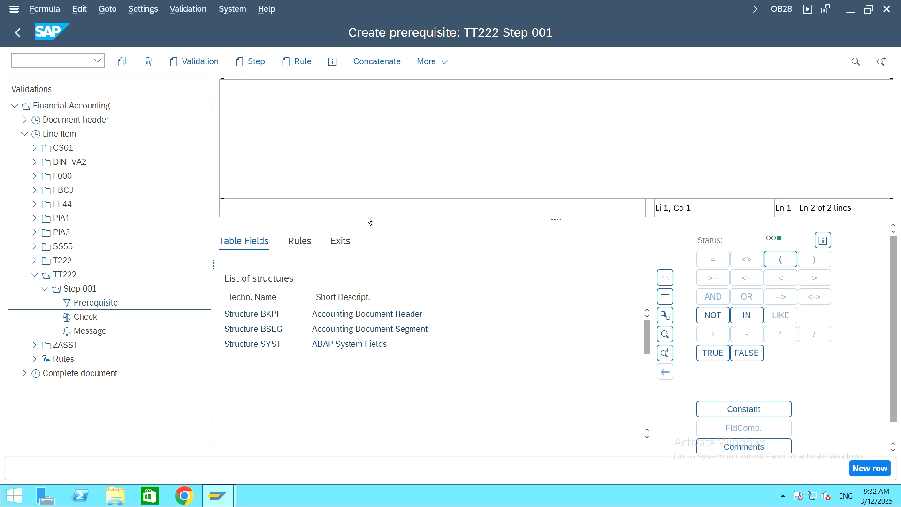
# Search the Accounting Document Segment fields for hkont and insert BSEG-HKONT (G/L Acct) into the prerequisite formula
pyautogui.doubleClick(409, 328)
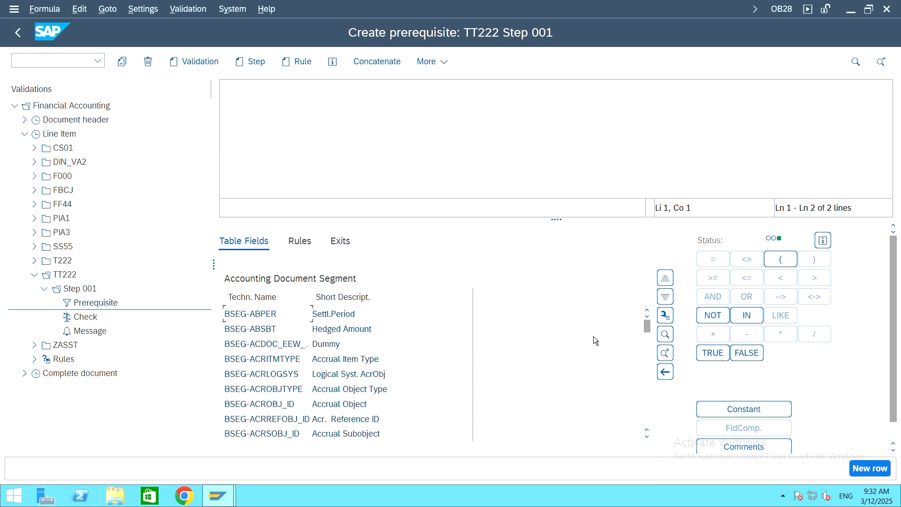
pyautogui.click(665, 334)
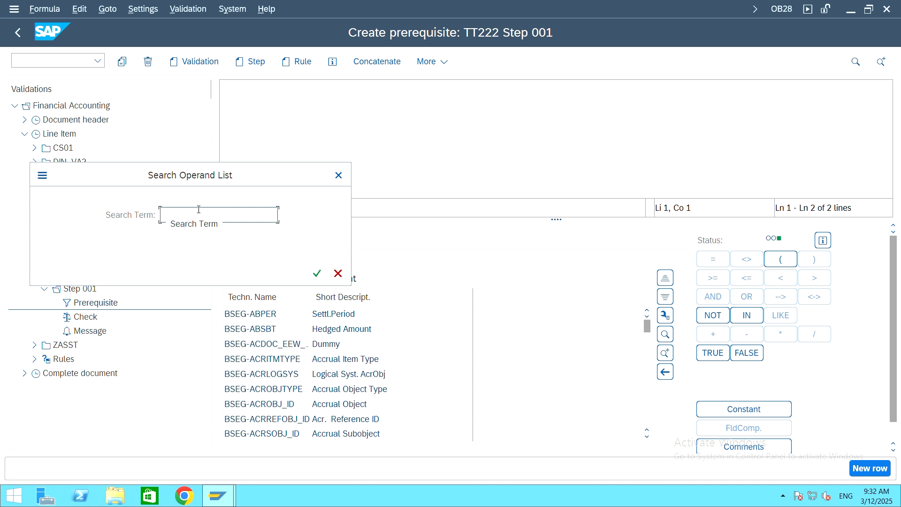
pyautogui.write('hkont')
pyautogui.press('Return')
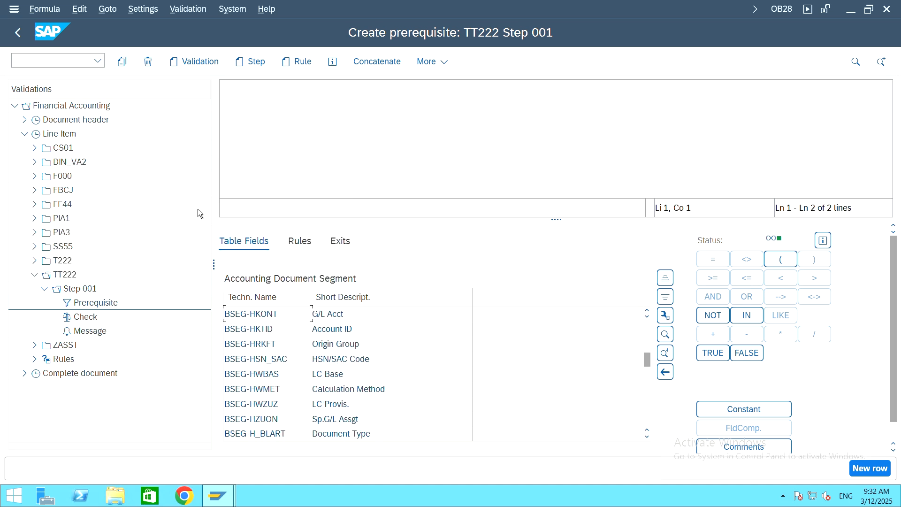
pyautogui.doubleClick(336, 313)
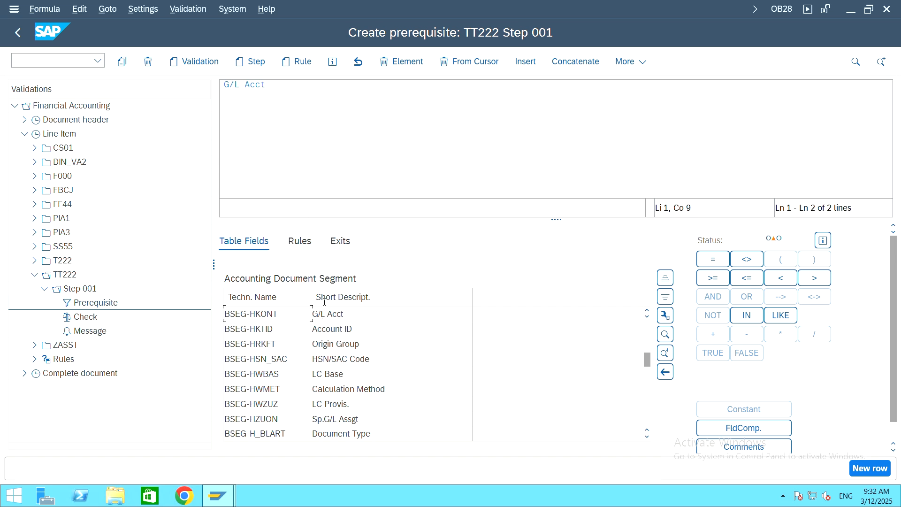
pyautogui.moveTo(269, 90); pyautogui.dragTo(193, 82)
pyautogui.click(245, 84)
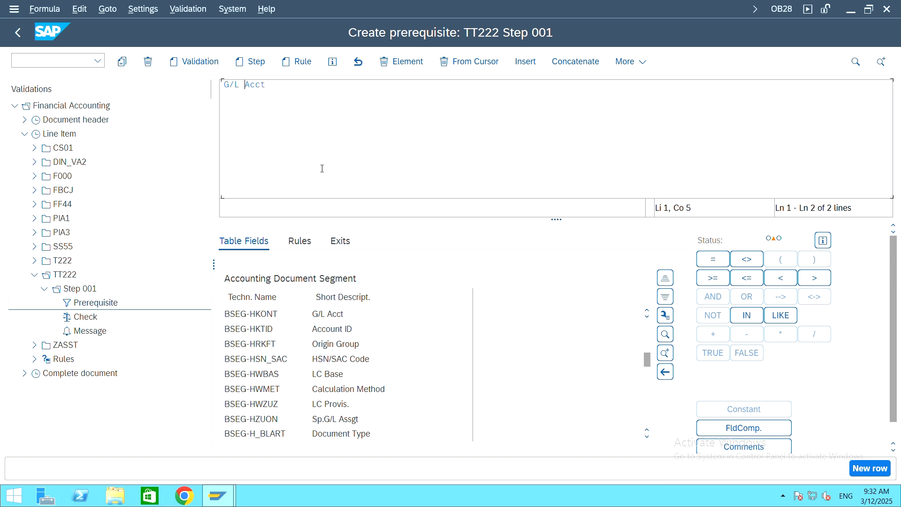
# Complete the prerequisite so that G/L Acct equals the constant 422222, picked from the chart of accounts 222 list
pyautogui.click(713, 259)
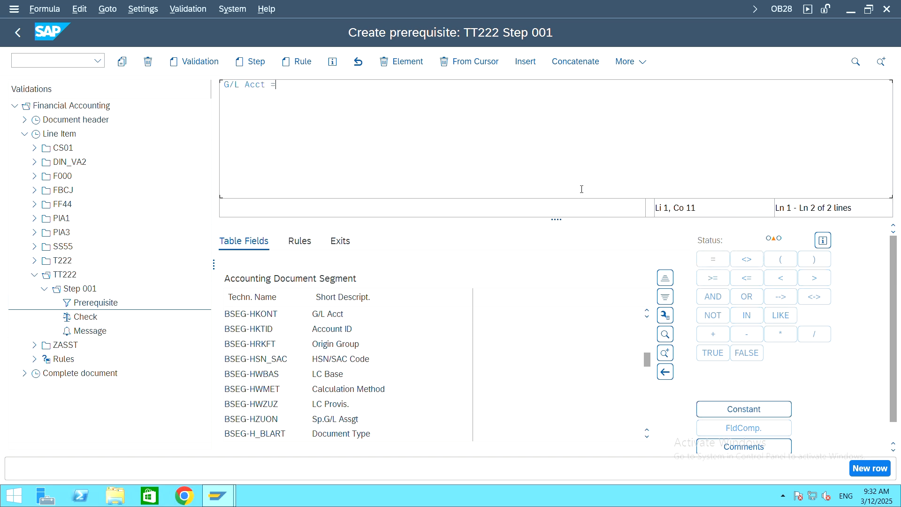
pyautogui.click(761, 410)
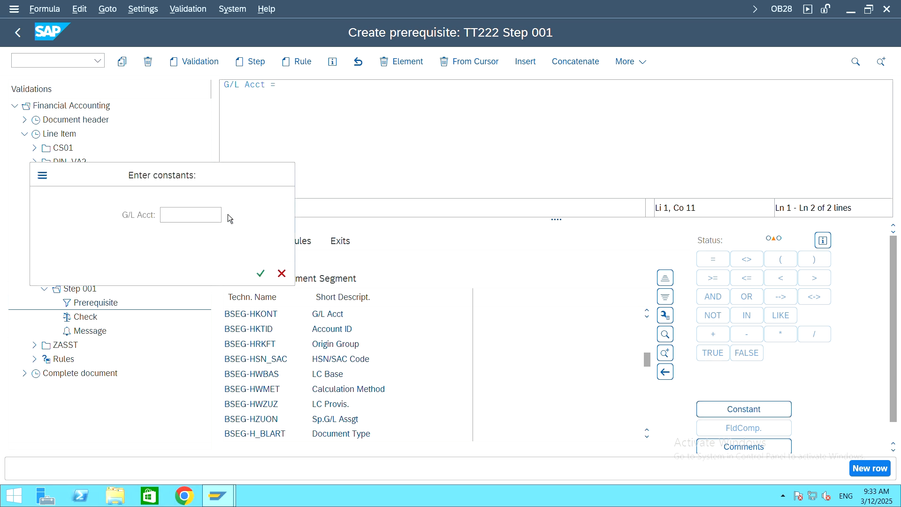
pyautogui.press('F4')
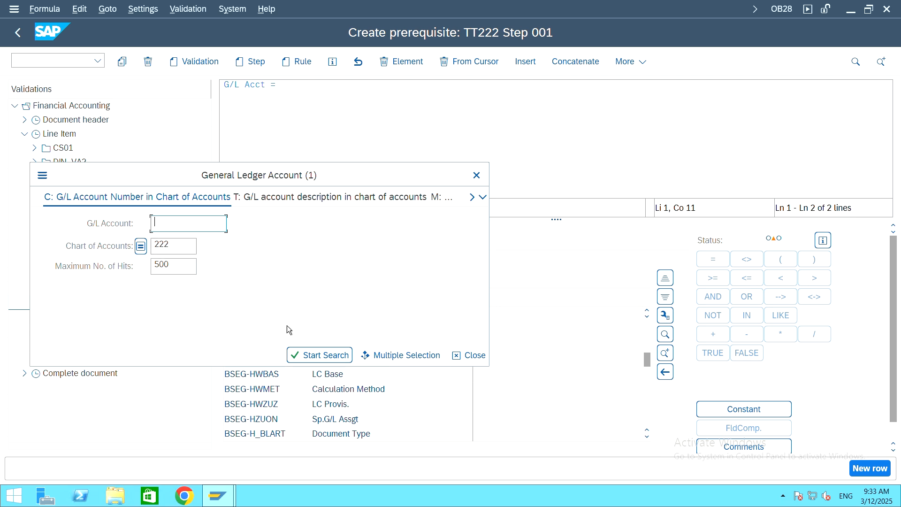
pyautogui.click(334, 360)
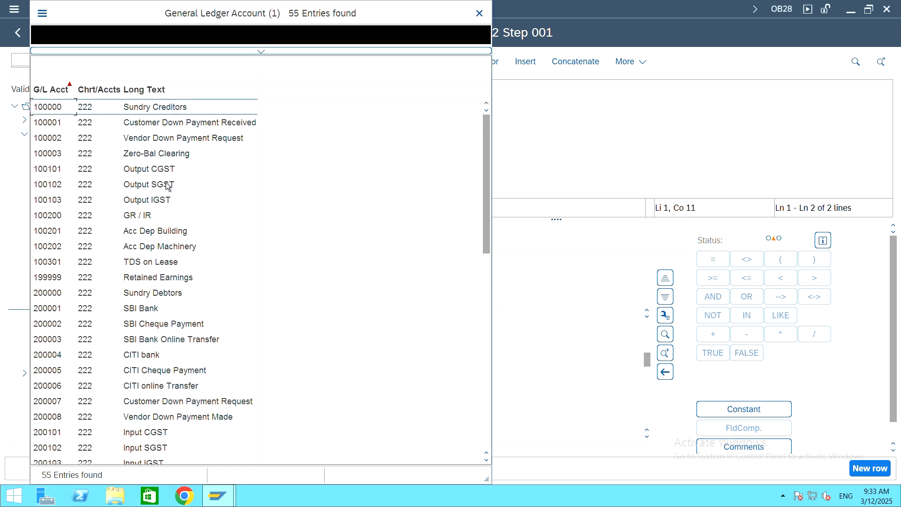
pyautogui.scroll(-10, 155, 247)
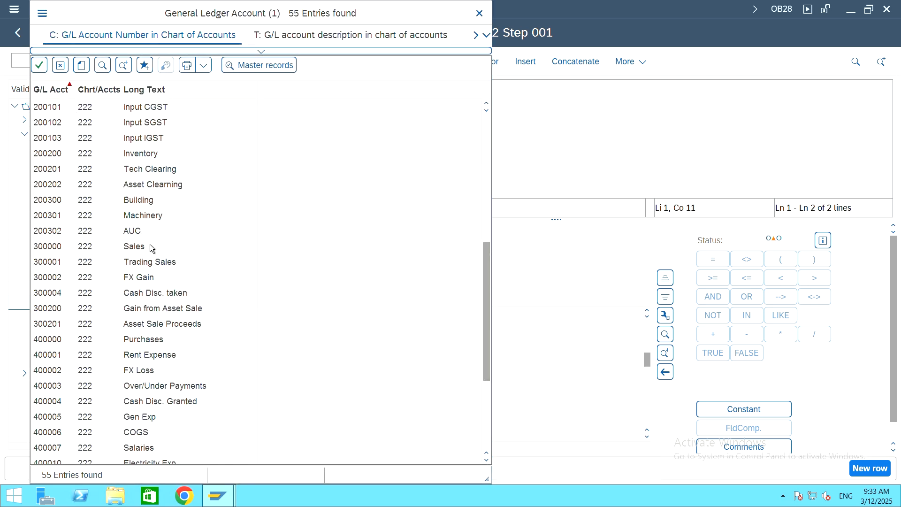
pyautogui.scroll(-1, 140, 252)
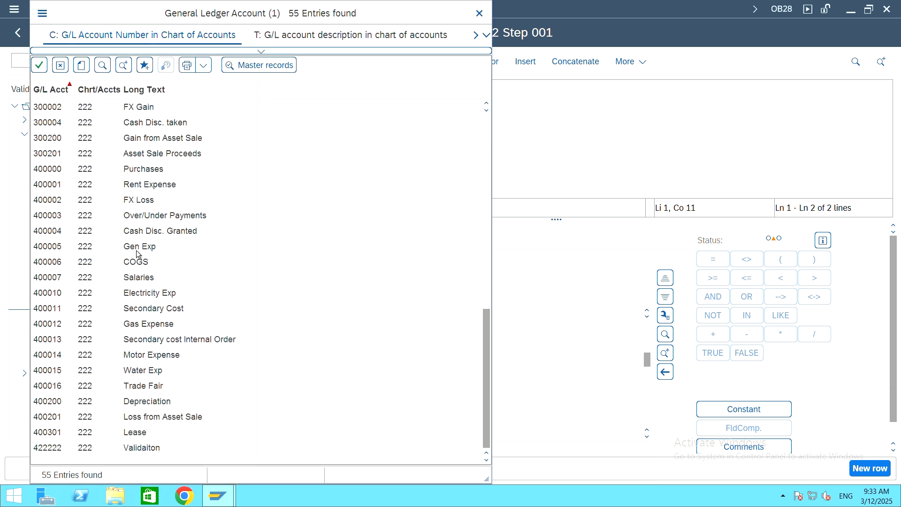
pyautogui.click(142, 448)
pyautogui.doubleClick(140, 447)
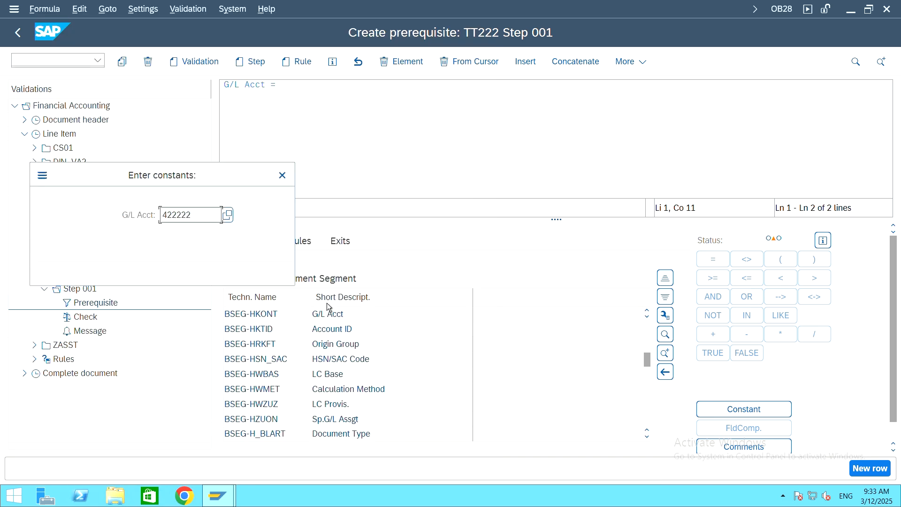
pyautogui.click(260, 273)
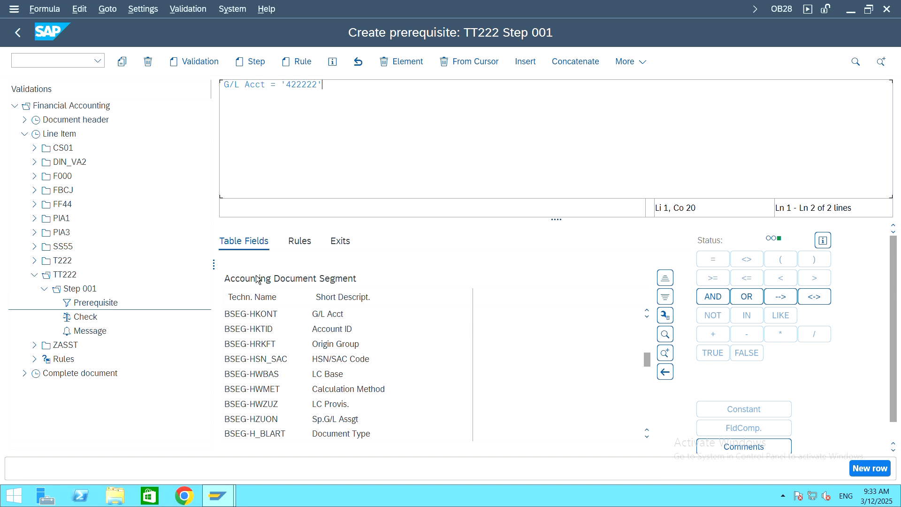
# Open the check of Step 001, search the Accounting Document Segment fields for kostl, and insert BSEG-KOSTL (Cost Center) into the formula
pyautogui.click(86, 319)
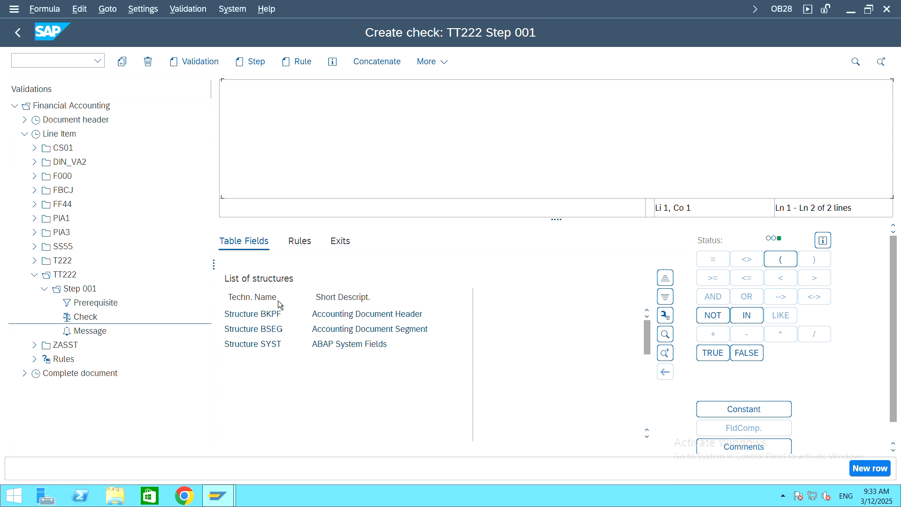
pyautogui.doubleClick(390, 328)
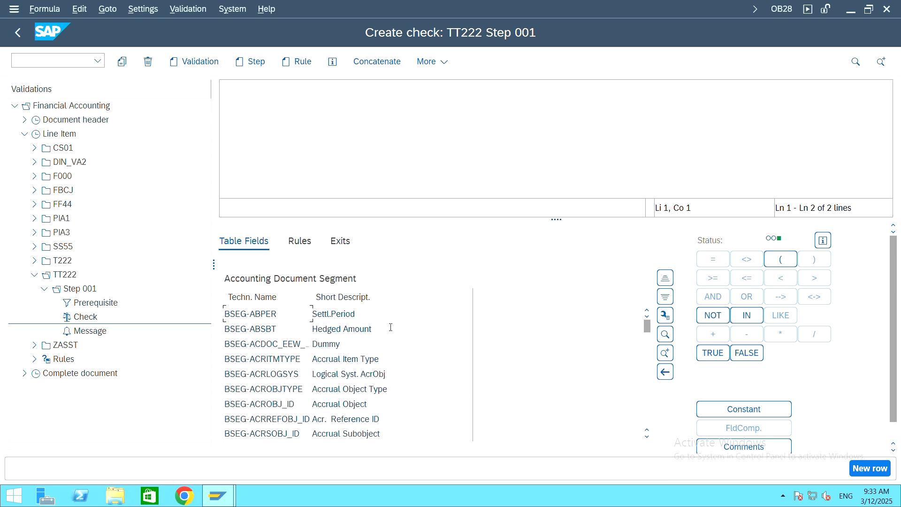
pyautogui.click(665, 334)
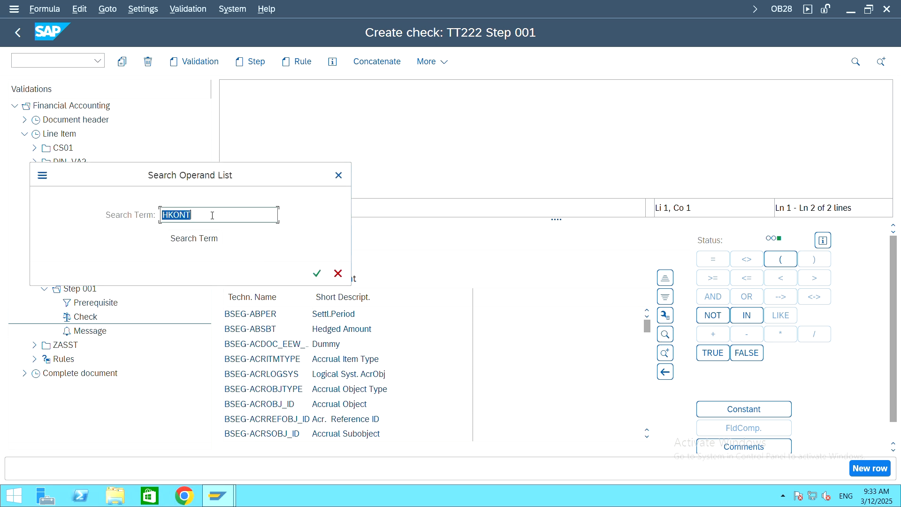
pyautogui.write('kostl')
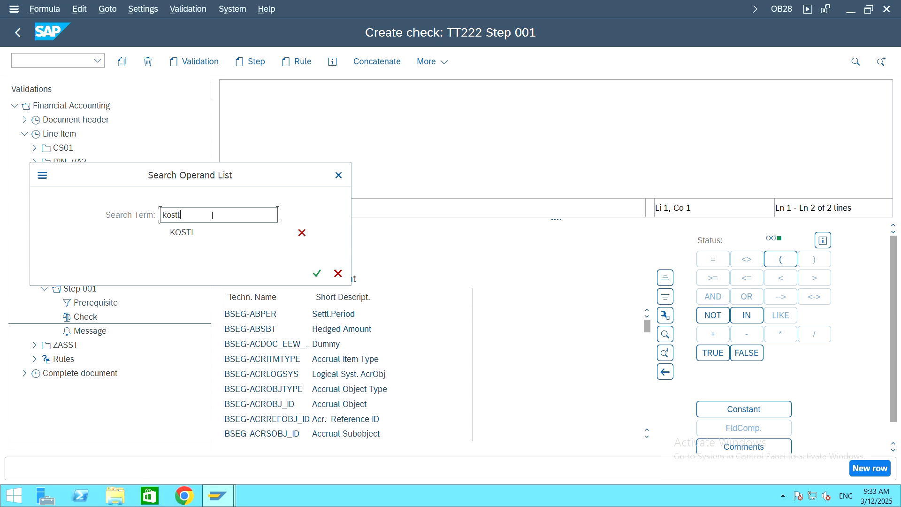
pyautogui.click(317, 273)
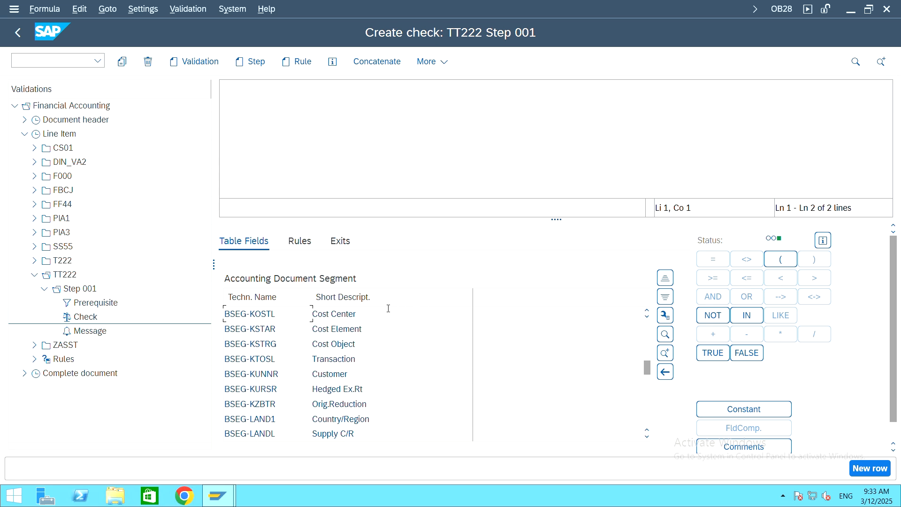
pyautogui.doubleClick(333, 313)
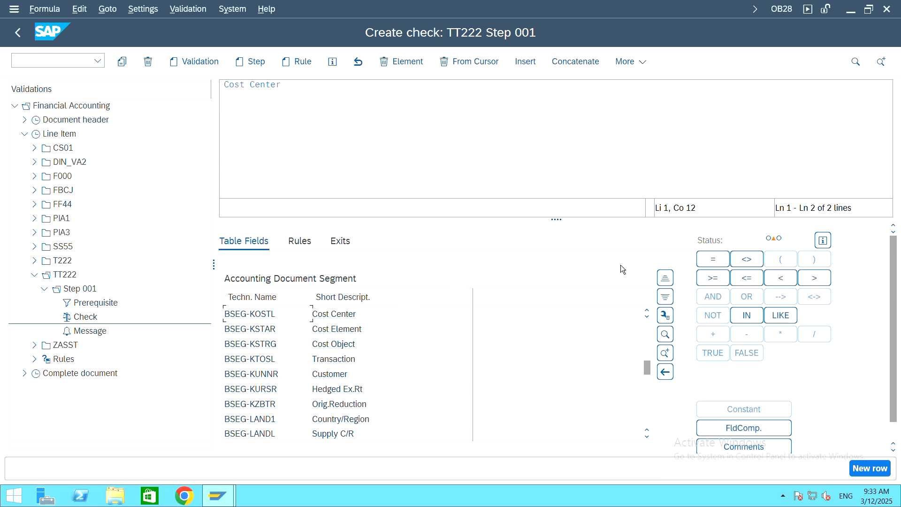
# Complete the check so that Cost Center equals the constant VALIDATION, picked from the cost center list
pyautogui.click(712, 258)
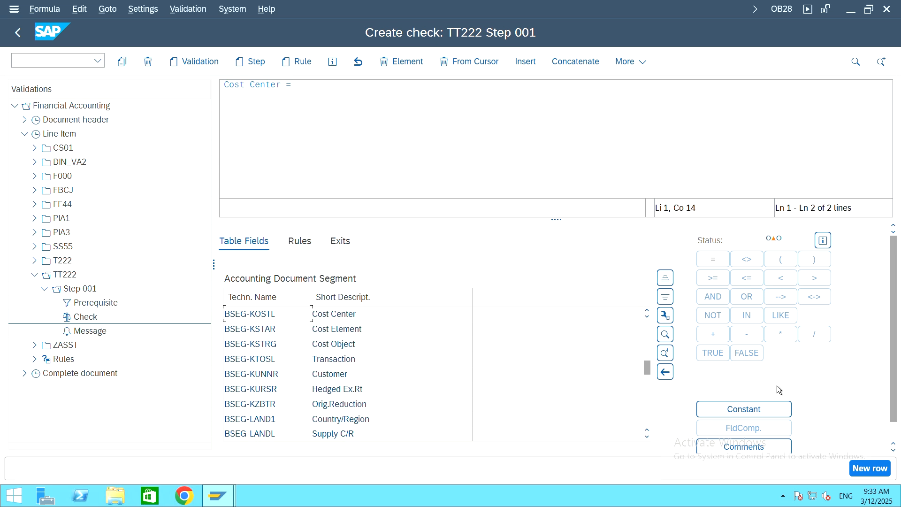
pyautogui.click(778, 409)
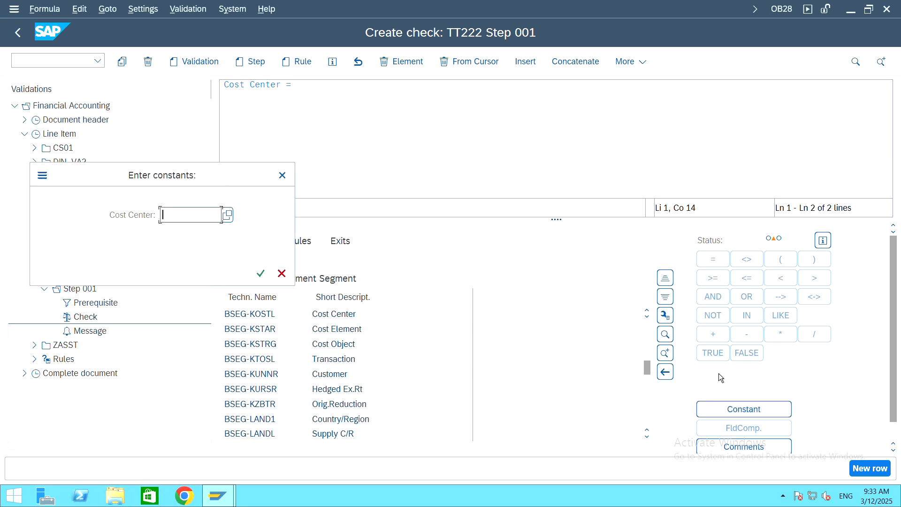
pyautogui.click(229, 213)
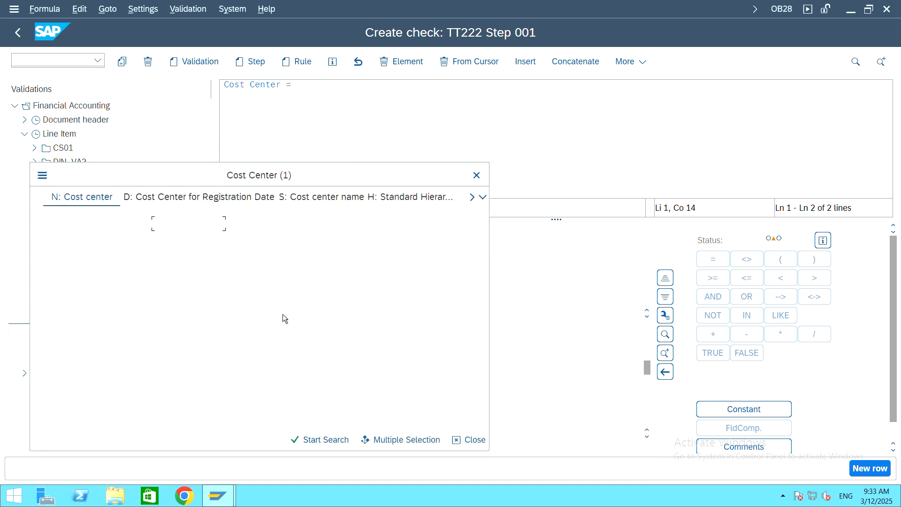
pyautogui.click(319, 440)
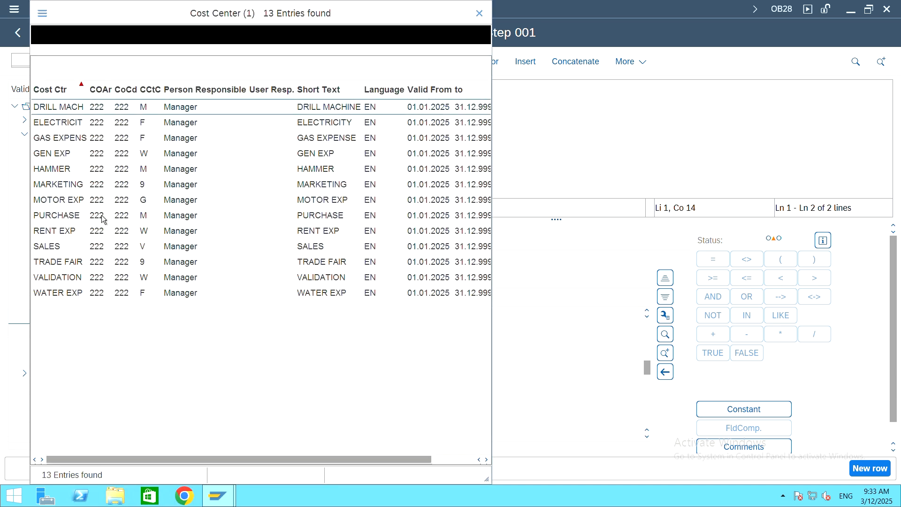
pyautogui.doubleClick(75, 277)
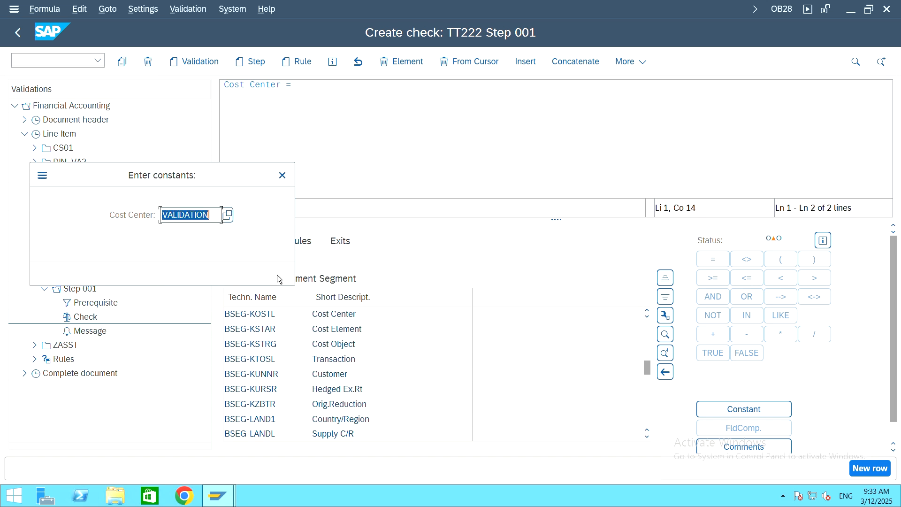
pyautogui.click(257, 270)
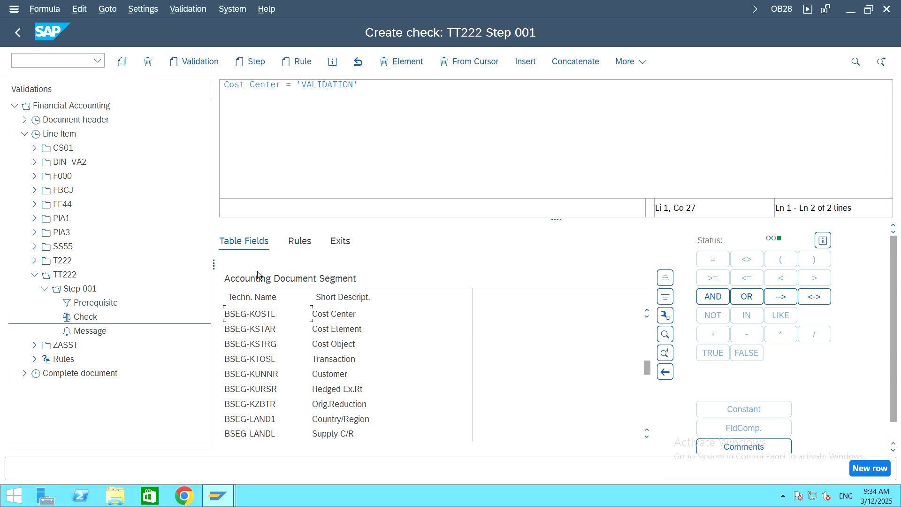
# Open the message settings of Step 001 and display the messages of class /ACCGO/CAS_PTC for editing
pyautogui.click(90, 332)
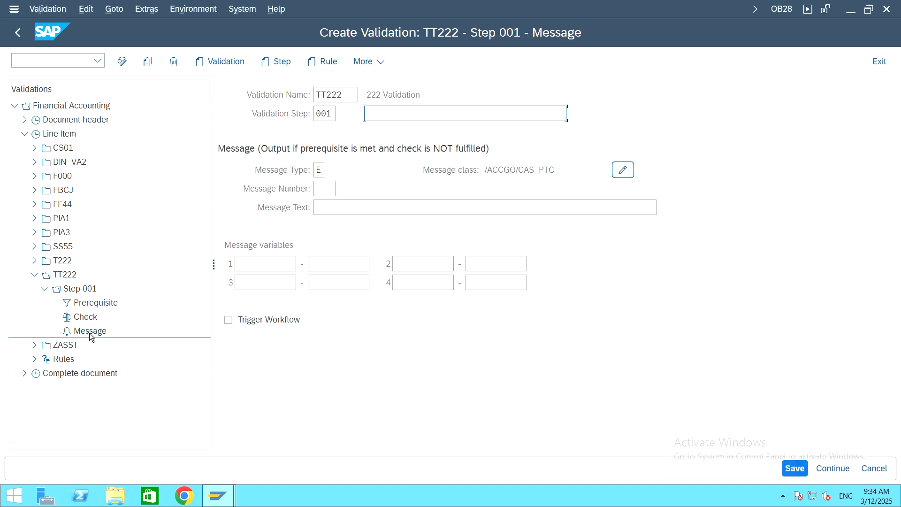
pyautogui.click(628, 172)
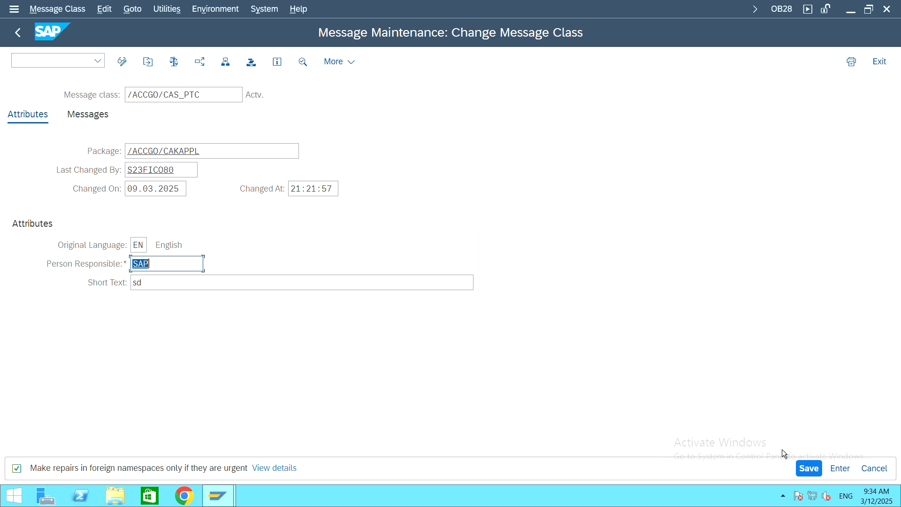
pyautogui.click(100, 120)
# Enter the short text "Correct the cost center for ZK tutorials for validation" in the first free message, number 218
pyautogui.scroll(-6, 251, 245)
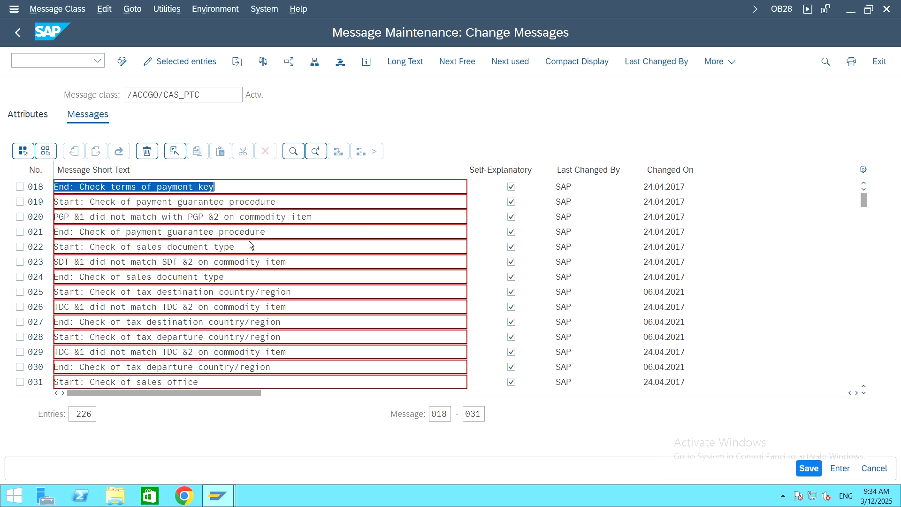
pyautogui.scroll(-20, 251, 245)
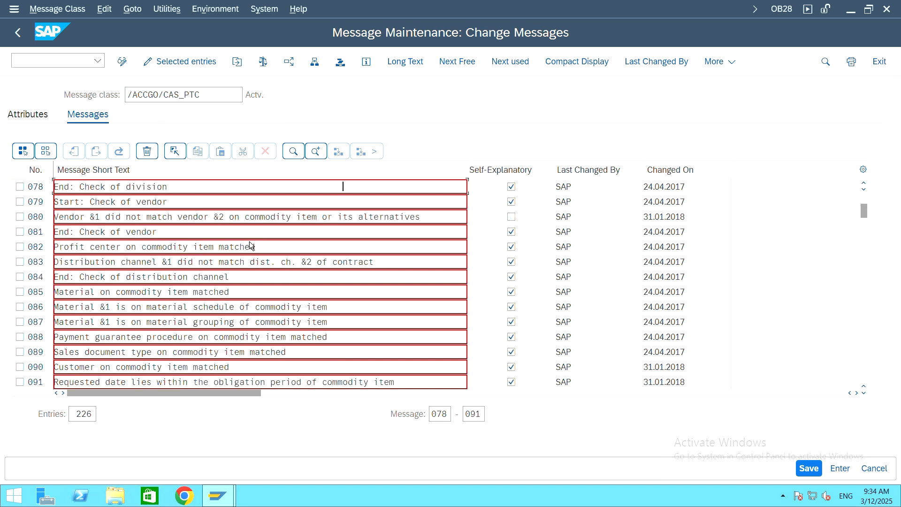
pyautogui.scroll(-20, 251, 245)
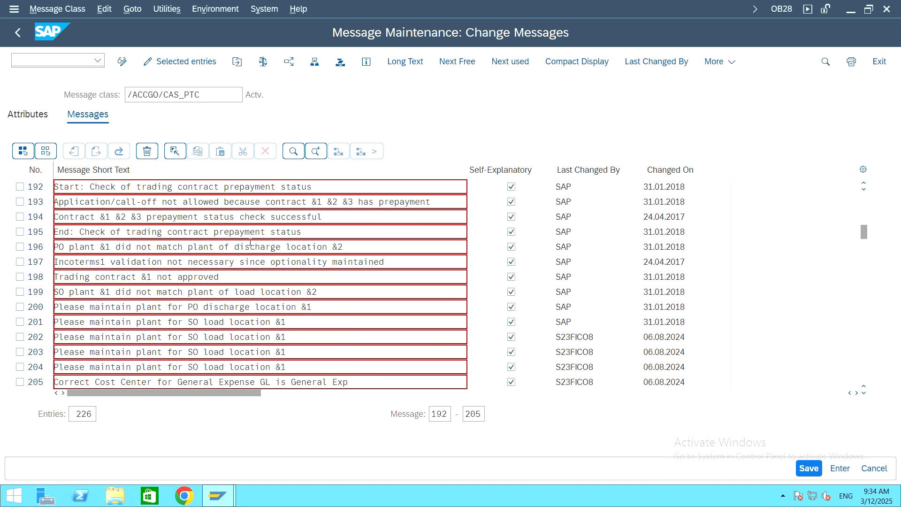
pyautogui.scroll(-18, 250, 242)
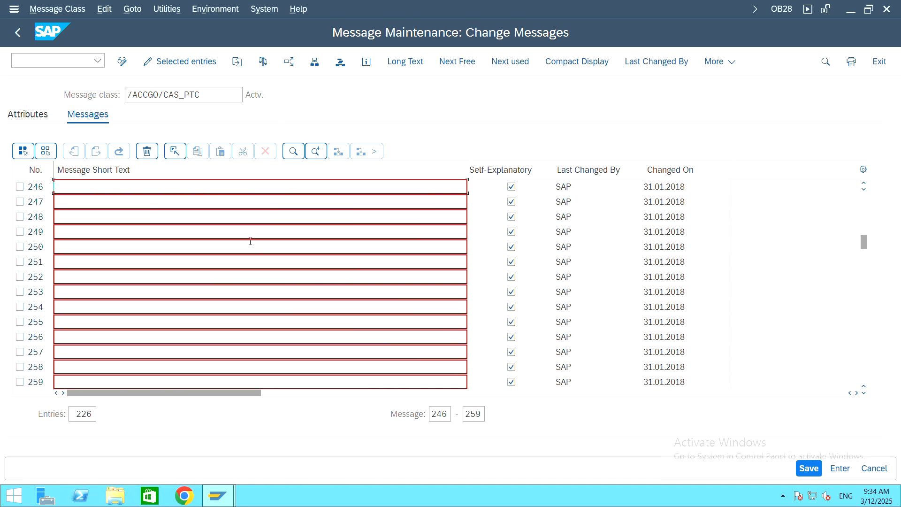
pyautogui.scroll(8, 250, 242)
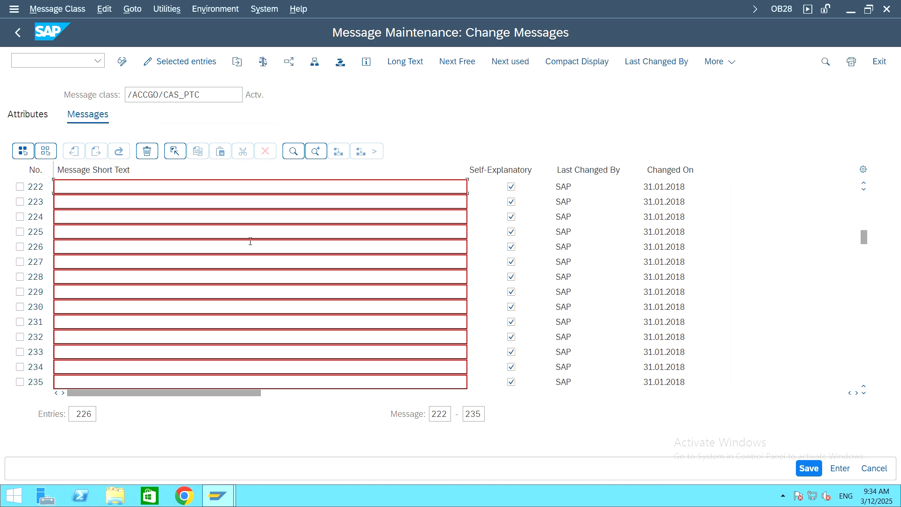
pyautogui.scroll(6, 250, 242)
pyautogui.scroll(-2, 250, 241)
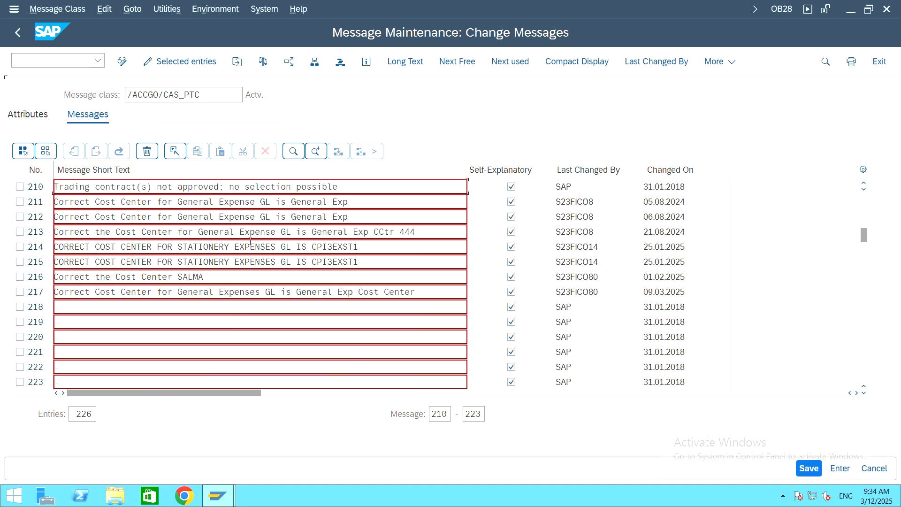
pyautogui.scroll(-1, 250, 241)
pyautogui.click(64, 261)
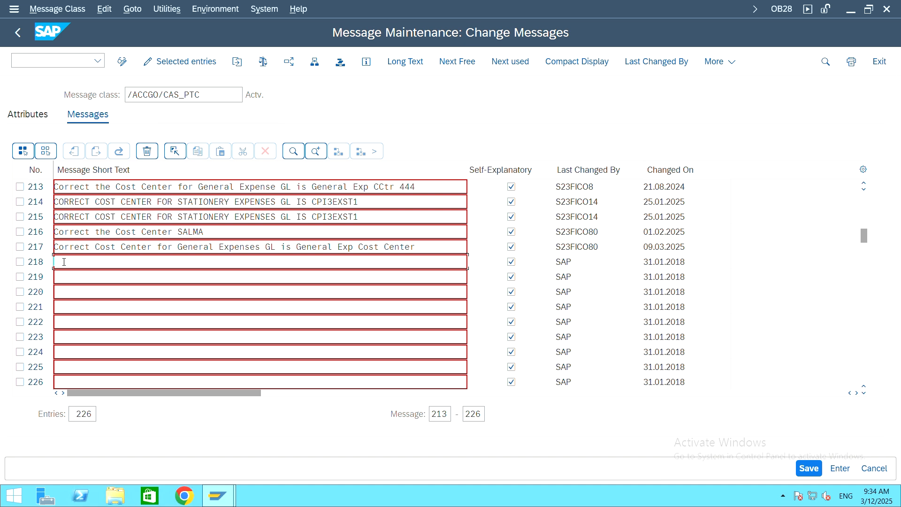
pyautogui.write('Correct the cost center for ZK tutorials')
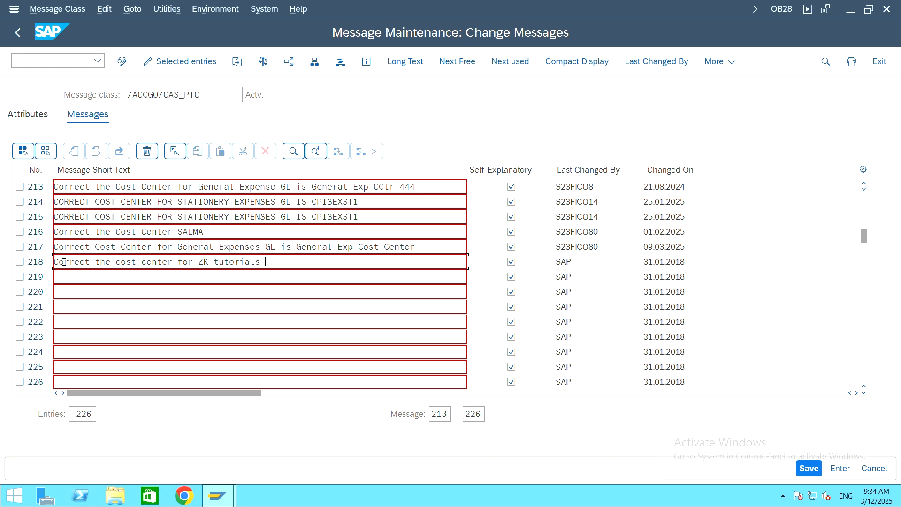
pyautogui.write(' for validatiion')
pyautogui.press('BackSpace')
pyautogui.press('BackSpace')
pyautogui.press('BackSpace')
pyautogui.write('on')
# Save the new message with the proposed workbench request and return to the validation's message settings
pyautogui.moveTo(45, 261); pyautogui.dragTo(29, 262)
pyautogui.click(42, 261)
pyautogui.click(815, 472)
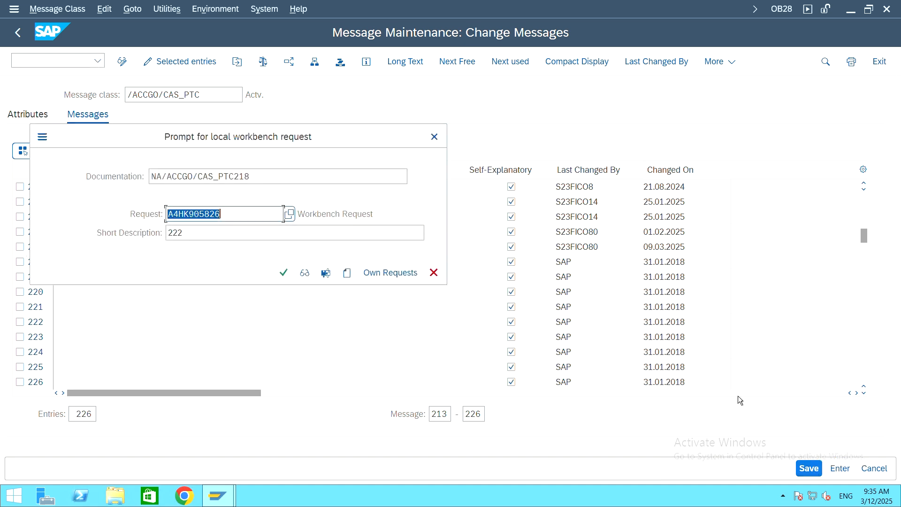
pyautogui.click(287, 274)
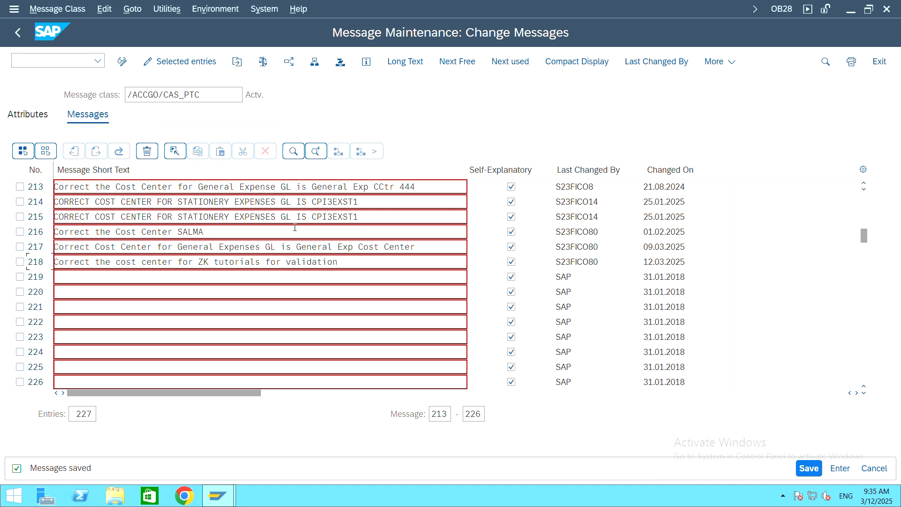
pyautogui.click(18, 33)
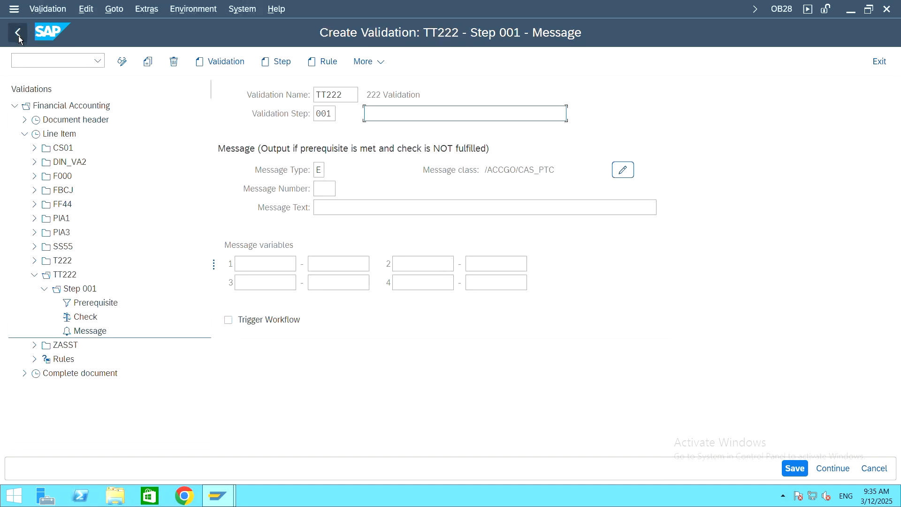
# Assign message number 218 to Step 001 of validation TT222
pyautogui.click(326, 186)
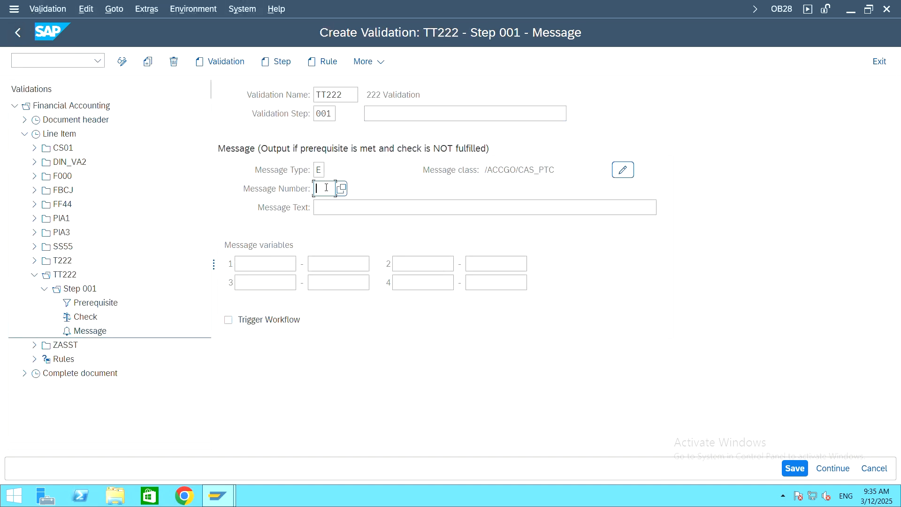
pyautogui.write('218')
pyautogui.press('Return')
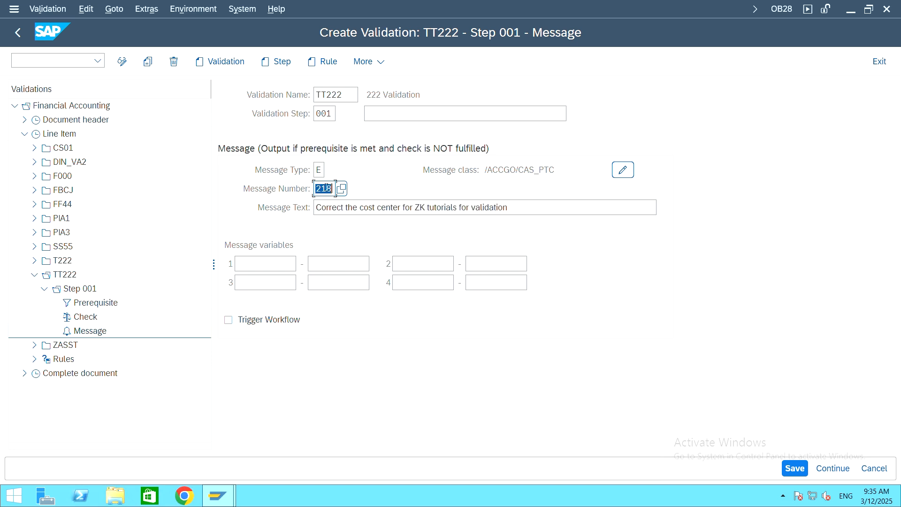
pyautogui.moveTo(519, 210); pyautogui.dragTo(377, 207)
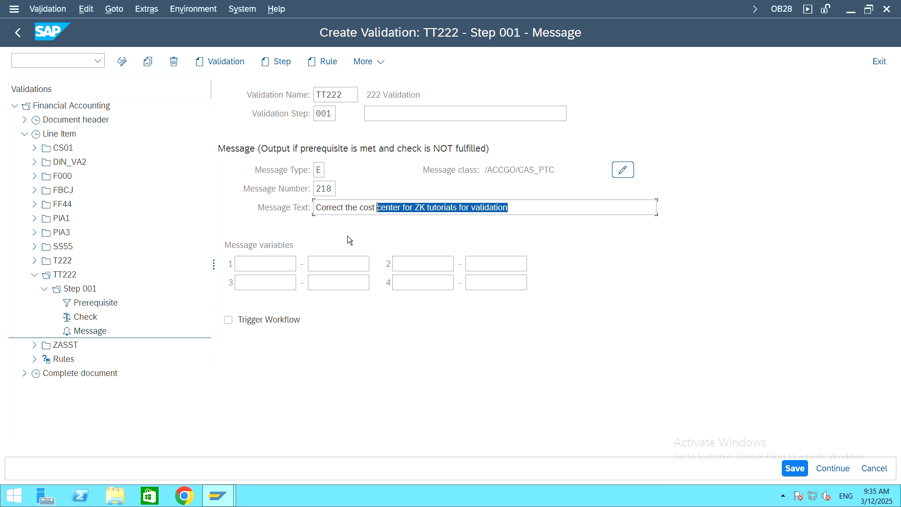
# Set the first message variable to BSEG-HKONT by searching the condition fields for hkont, and open the overview of Step 001
pyautogui.click(257, 263)
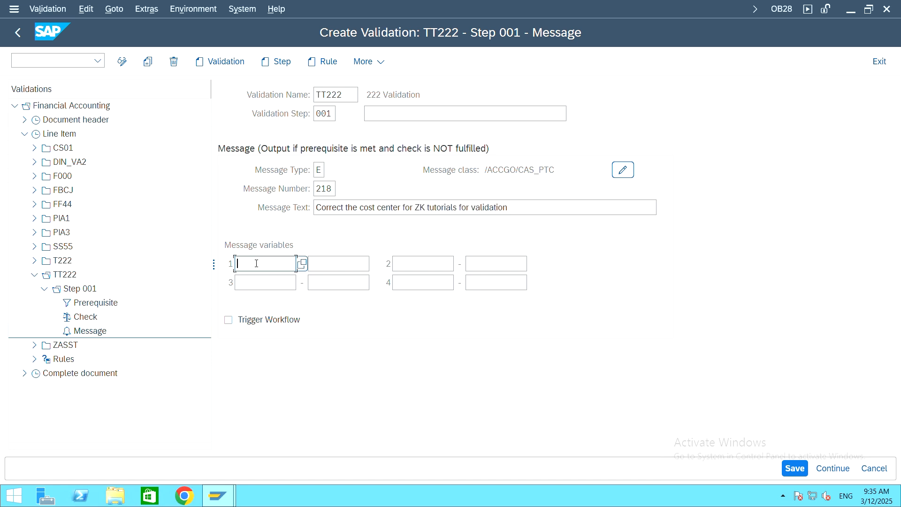
pyautogui.click(302, 264)
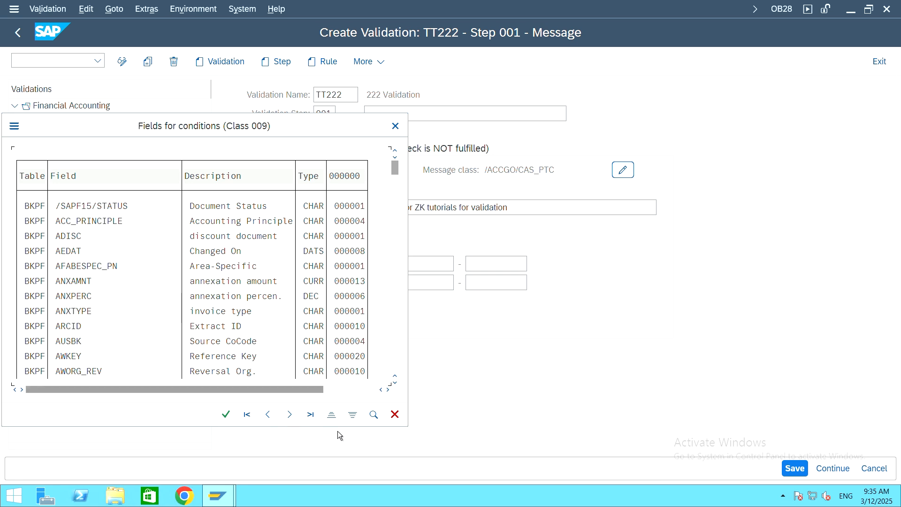
pyautogui.click(374, 415)
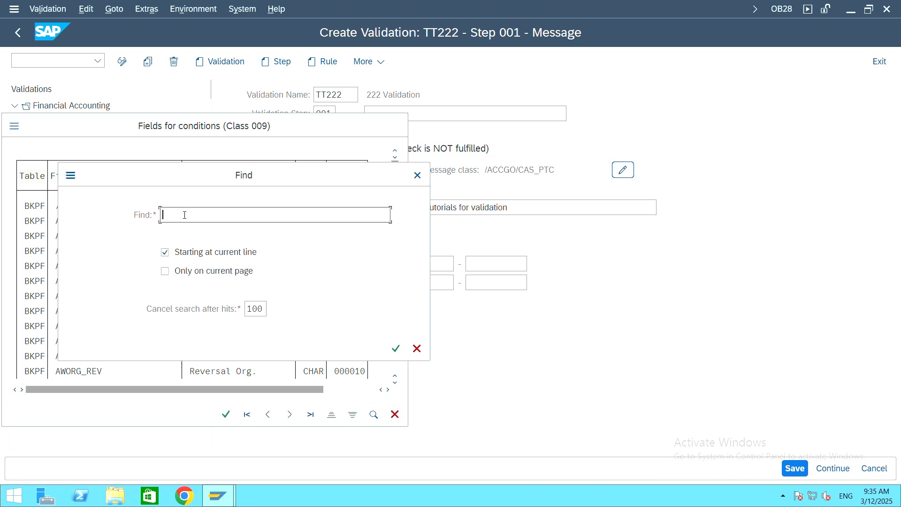
pyautogui.write('hkont')
pyautogui.press('Return')
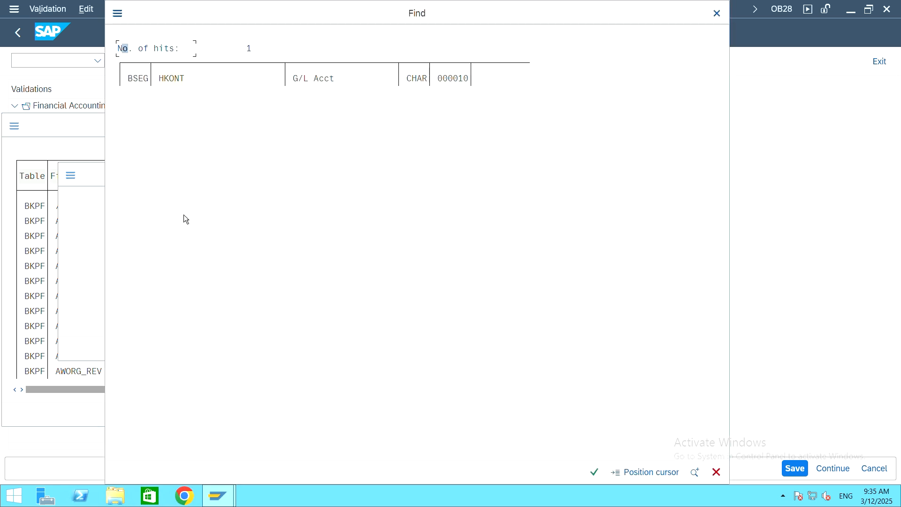
pyautogui.click(166, 80)
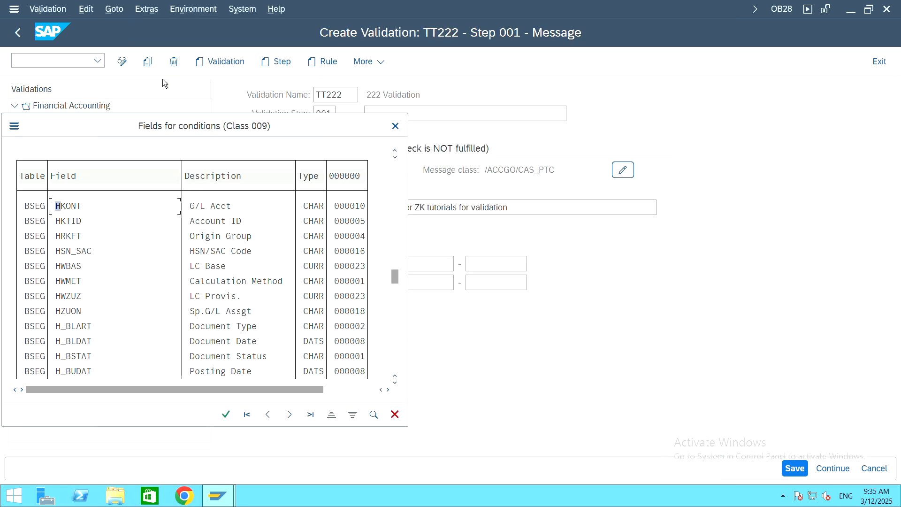
pyautogui.doubleClick(82, 208)
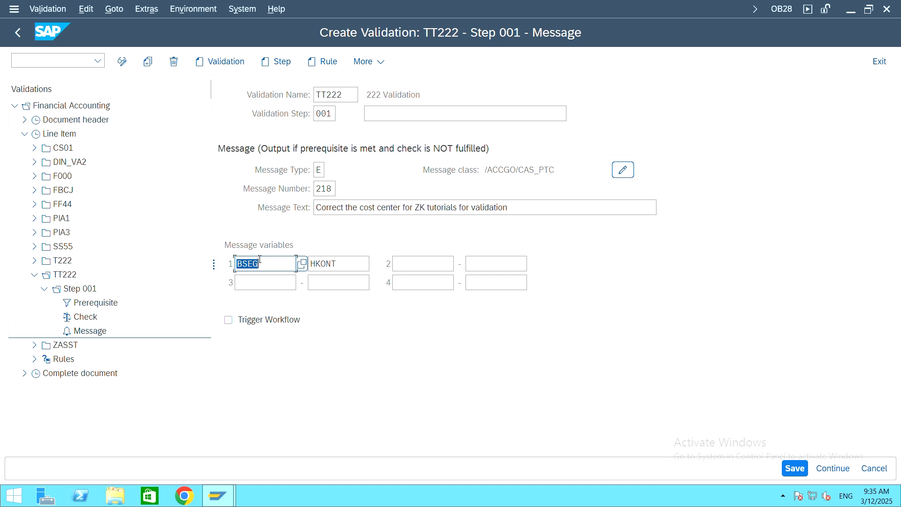
pyautogui.click(88, 290)
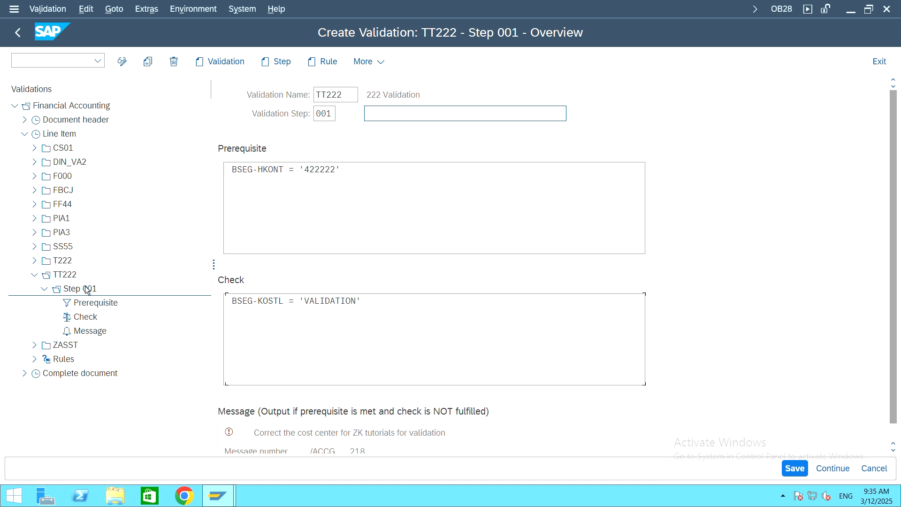
# Save validation TT222 from its step overview and header data, and return to the new company code entries
pyautogui.click(799, 470)
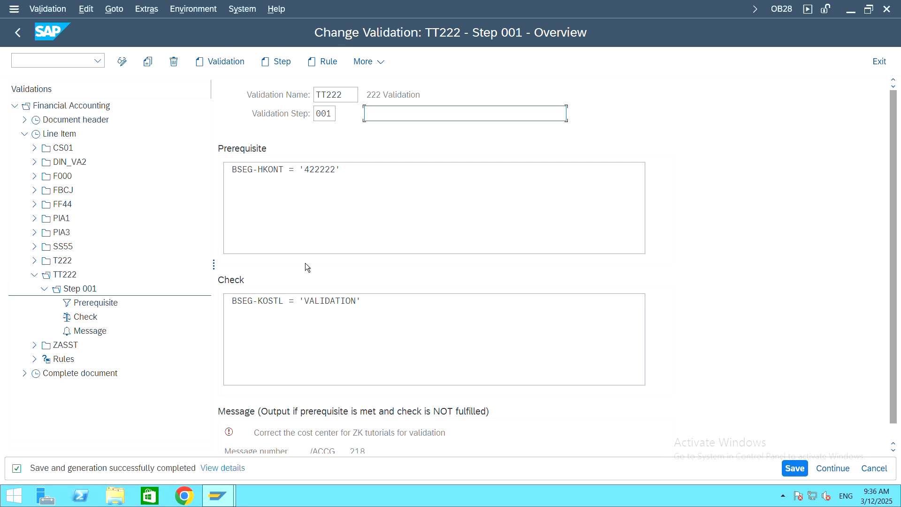
pyautogui.click(68, 275)
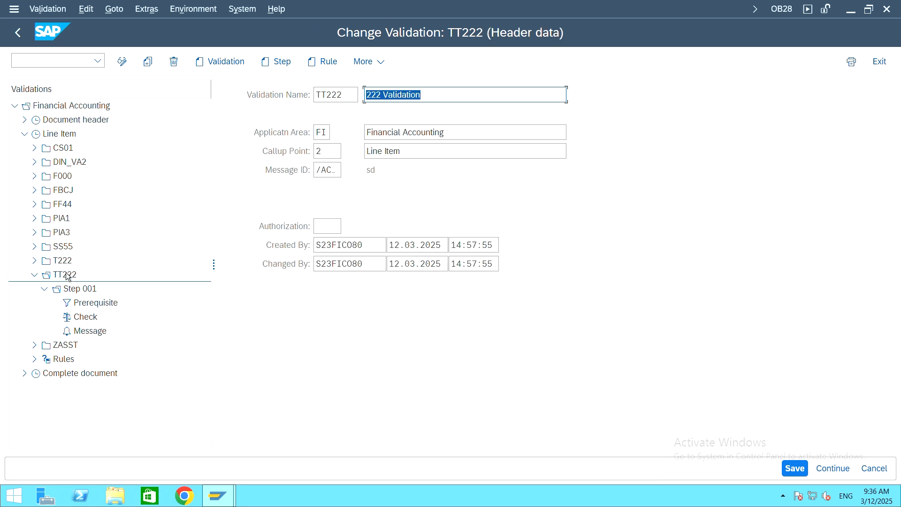
pyautogui.hotkey('ctrl', 's')
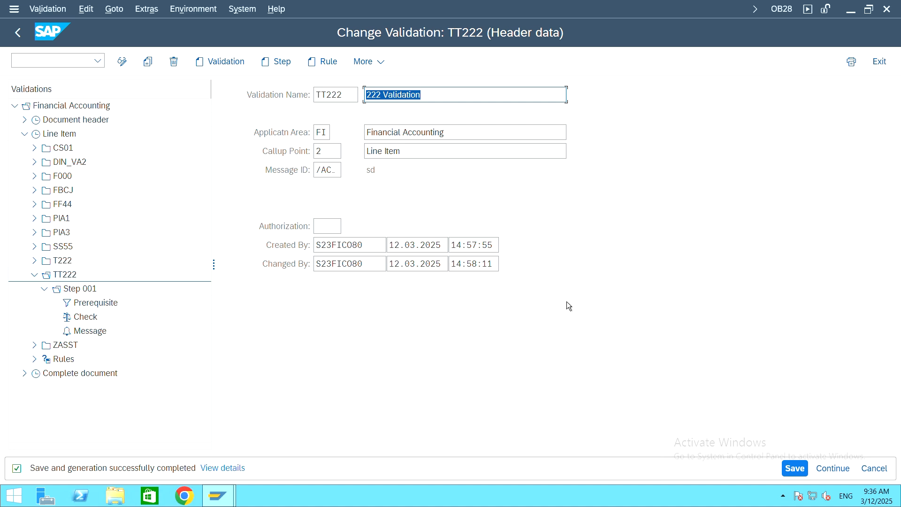
pyautogui.click(18, 32)
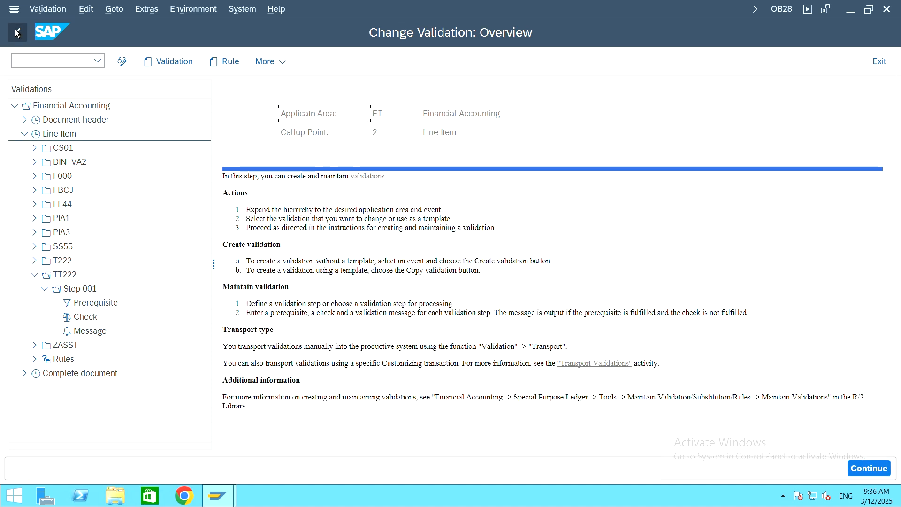
pyautogui.click(17, 33)
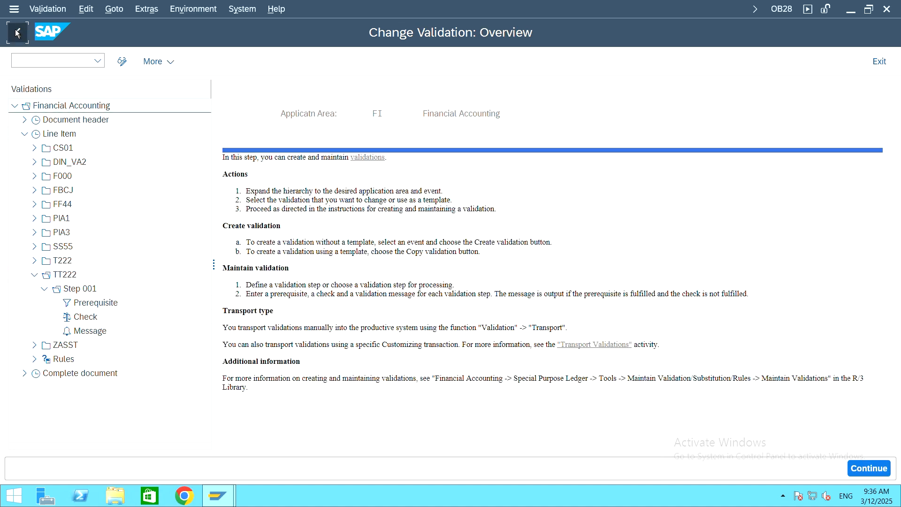
pyautogui.click(17, 33)
# Assign validation TT222 to company code 222 at call-up point 2 from the list of available validations
pyautogui.click(127, 112)
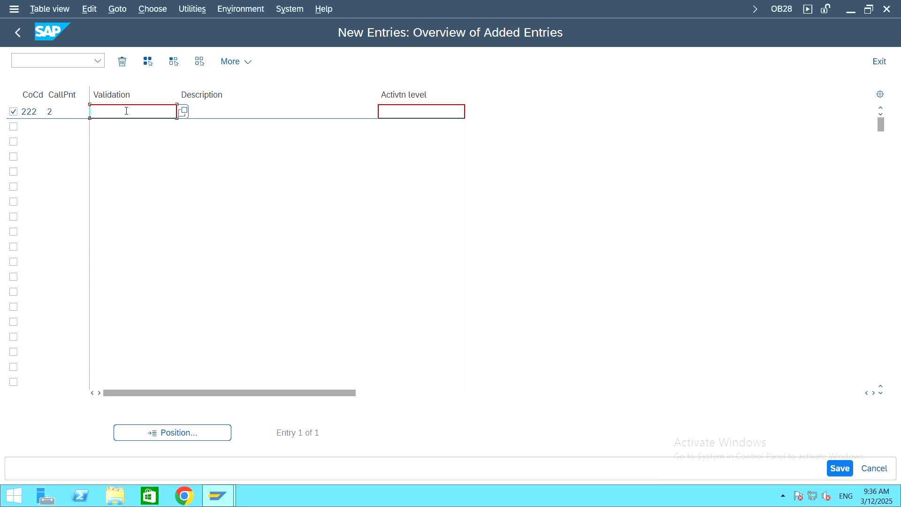
pyautogui.click(182, 112)
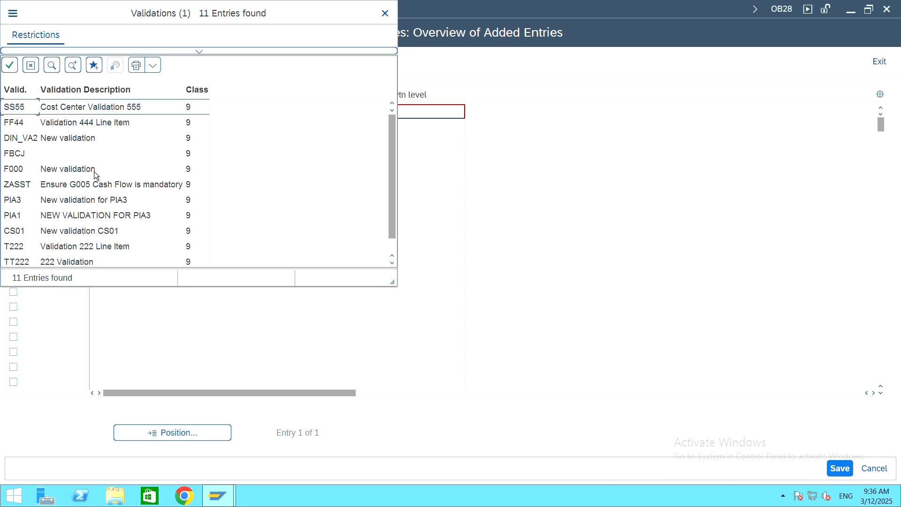
pyautogui.scroll(-1, 50, 153)
pyautogui.doubleClick(63, 248)
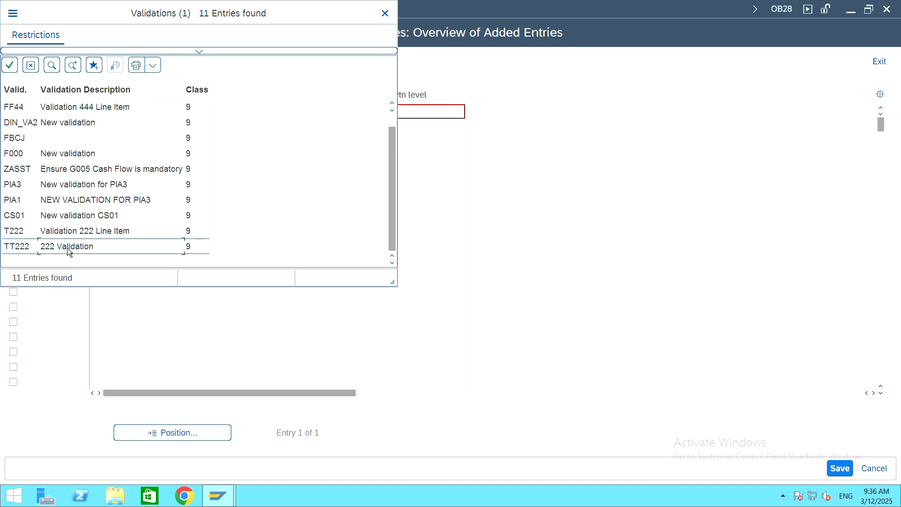
# Set the activation level of the company code 222 entry to 1 (Active) and save the assignment
pyautogui.click(445, 112)
pyautogui.click(469, 111)
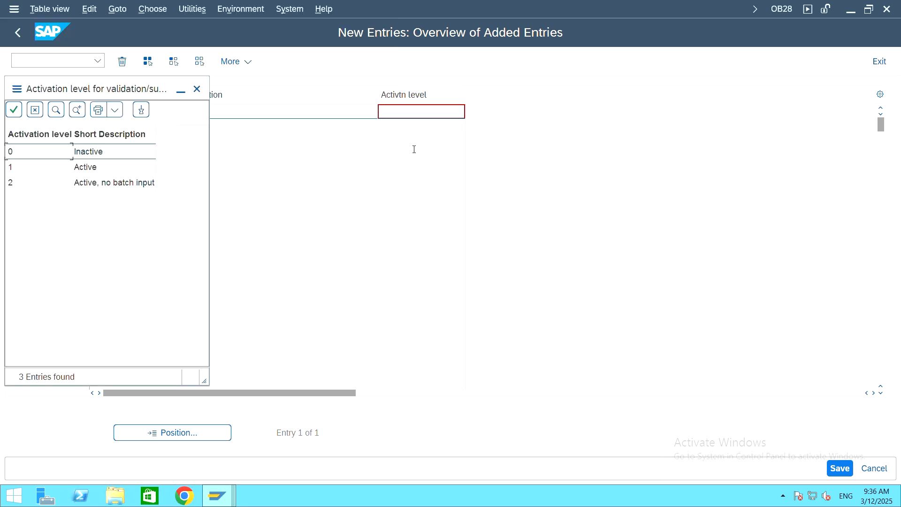
pyautogui.click(49, 170)
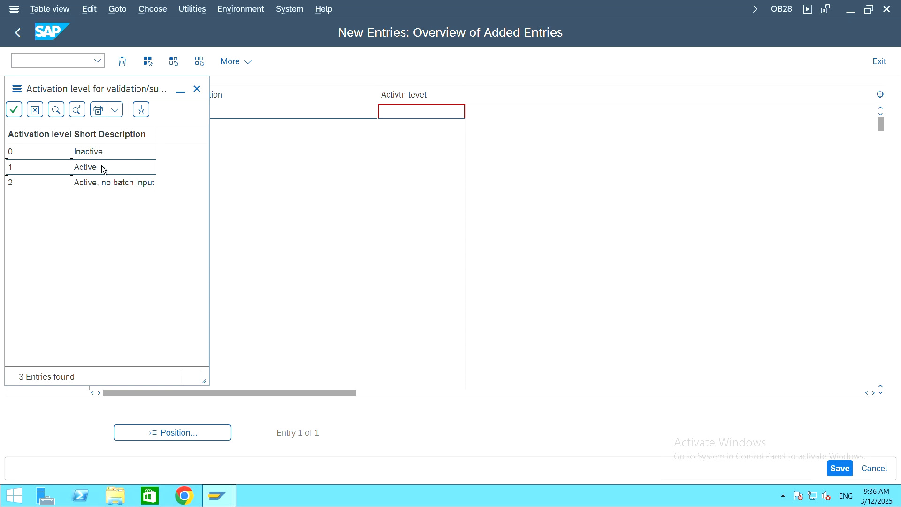
pyautogui.doubleClick(103, 169)
pyautogui.click(839, 469)
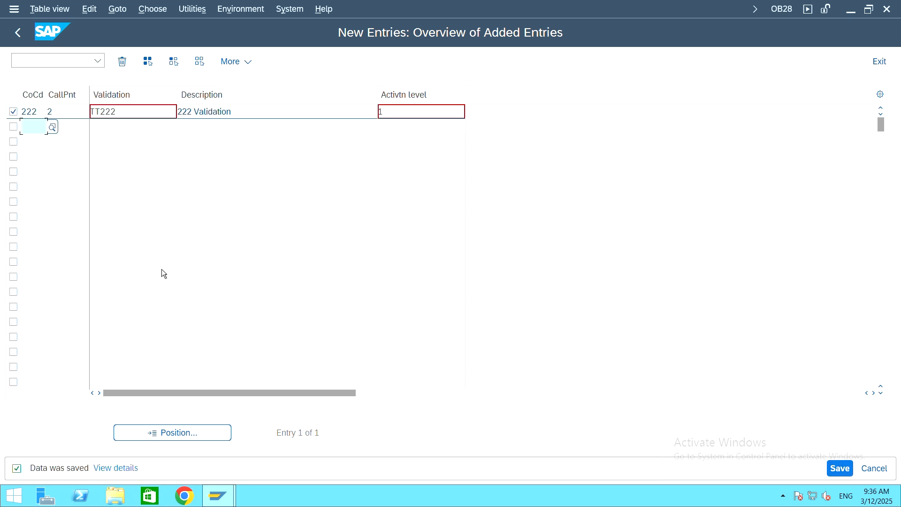
# Go to transaction OBC4 and locate field status variant 222 in the variant list
pyautogui.click(61, 61)
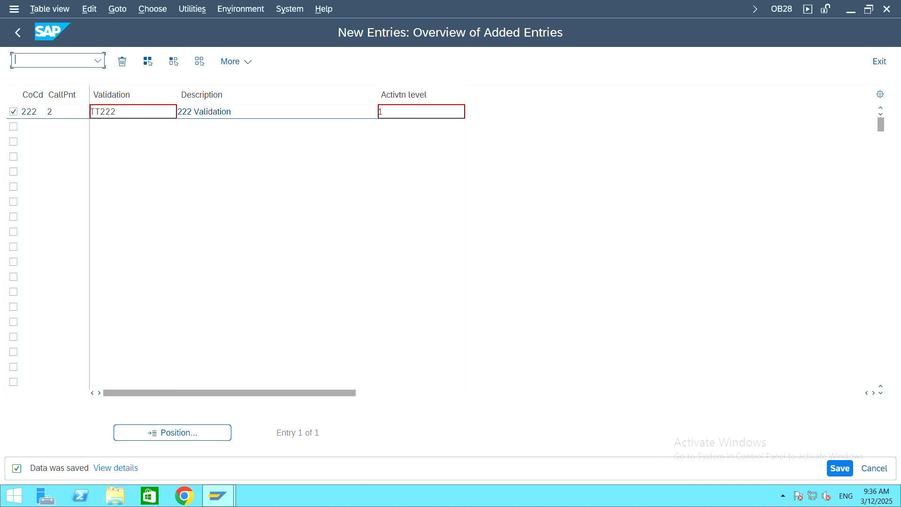
pyautogui.write('/nobc4')
pyautogui.press('Return')
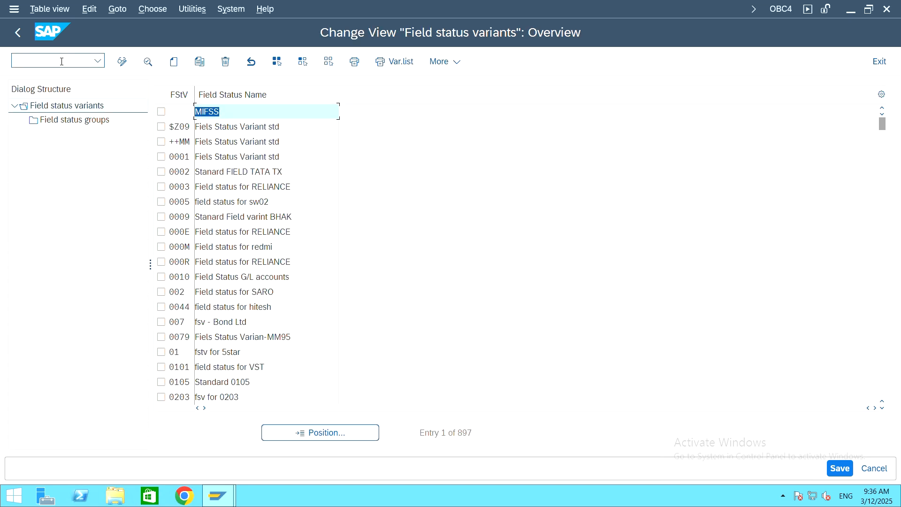
pyautogui.doubleClick(85, 121)
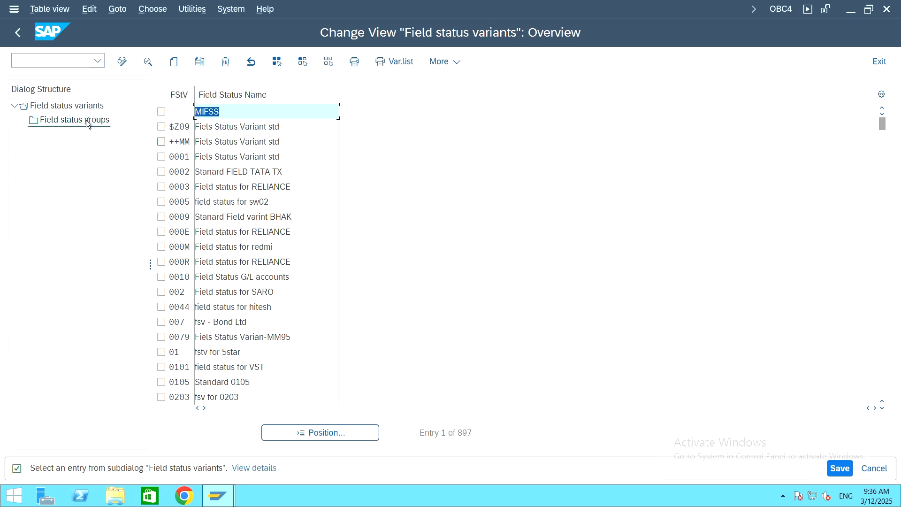
pyautogui.click(310, 436)
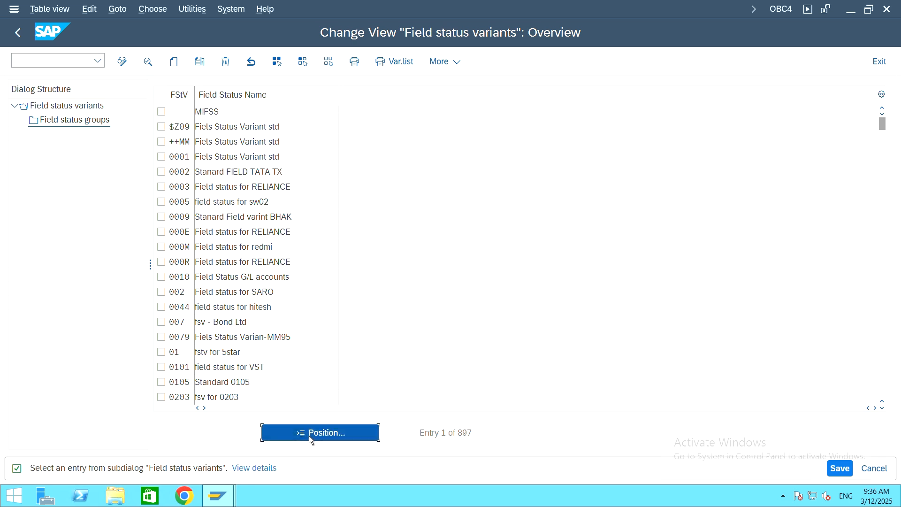
pyautogui.write('222')
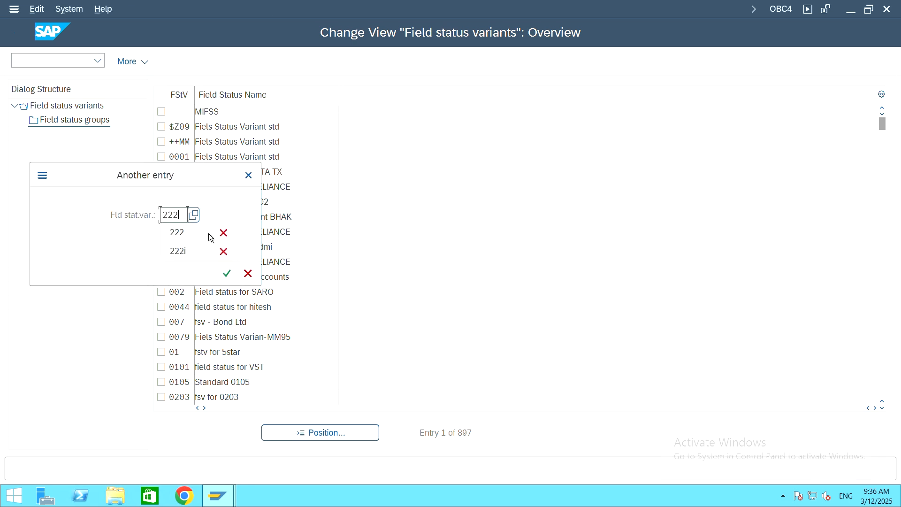
pyautogui.press('Return')
# Look up the cost center field status in the additional account assignments of group G001 in variant 222
pyautogui.click(161, 112)
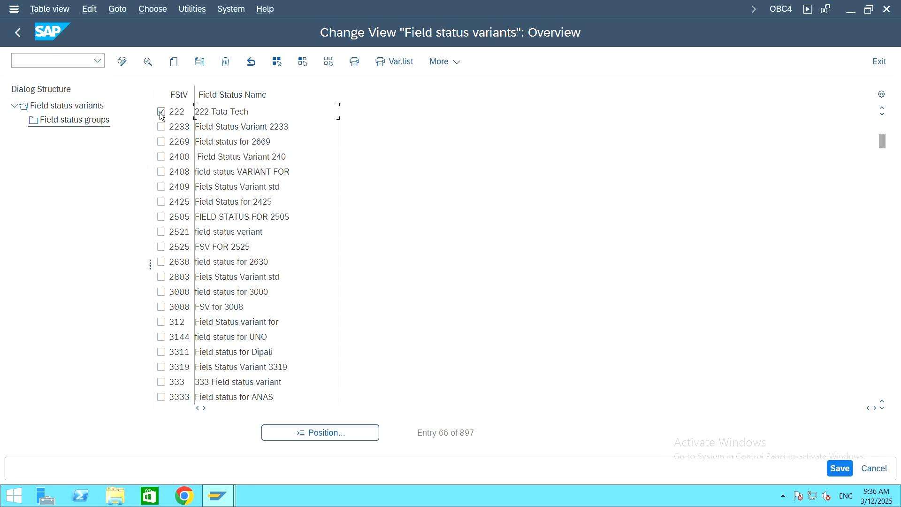
pyautogui.doubleClick(77, 124)
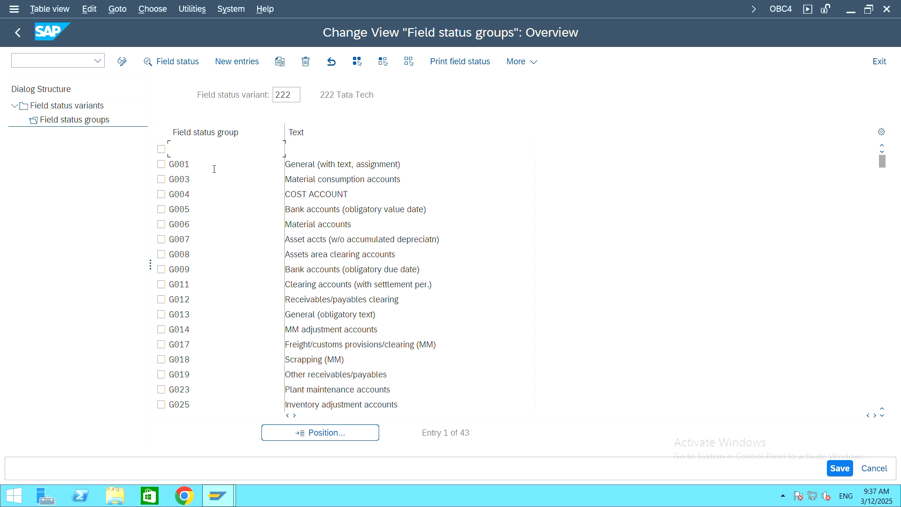
pyautogui.doubleClick(214, 169)
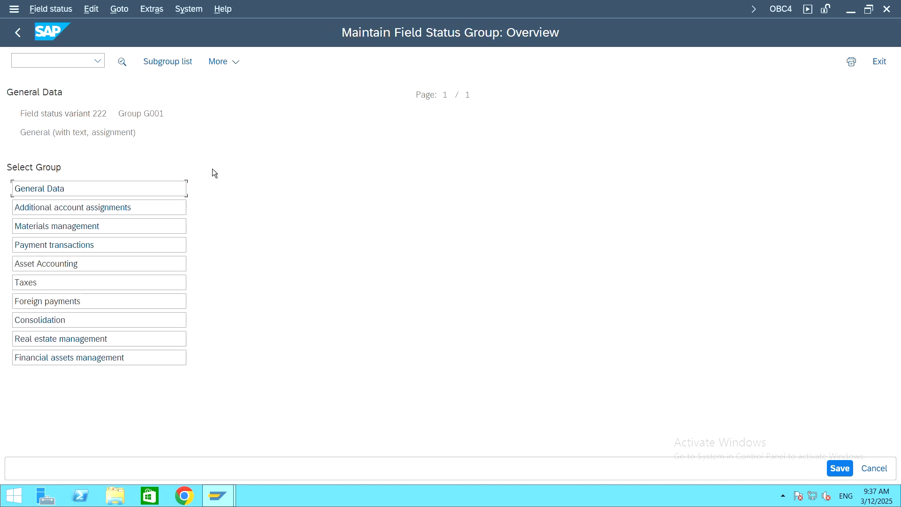
pyautogui.doubleClick(146, 209)
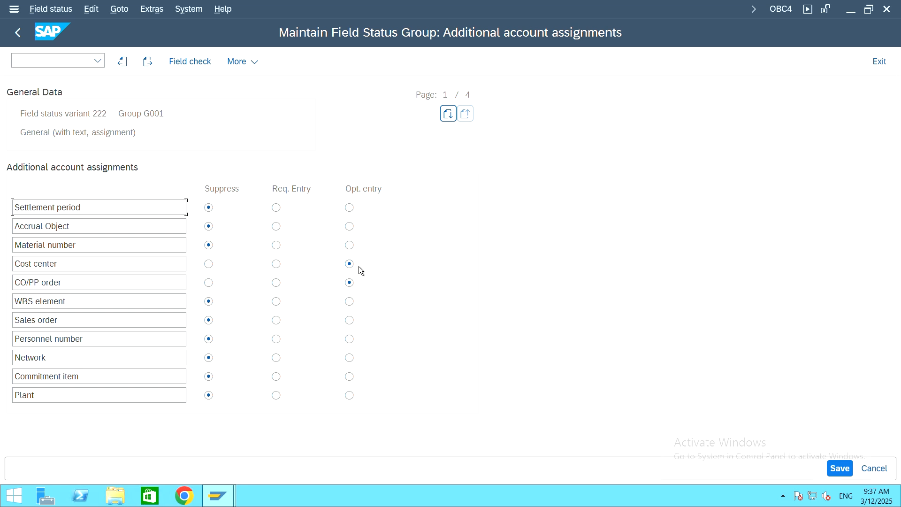
# Go to transaction FB50 and set the document date of the new G/L document to 12.03.2025
pyautogui.click(48, 61)
pyautogui.write('/nfb5')
pyautogui.press('Return')
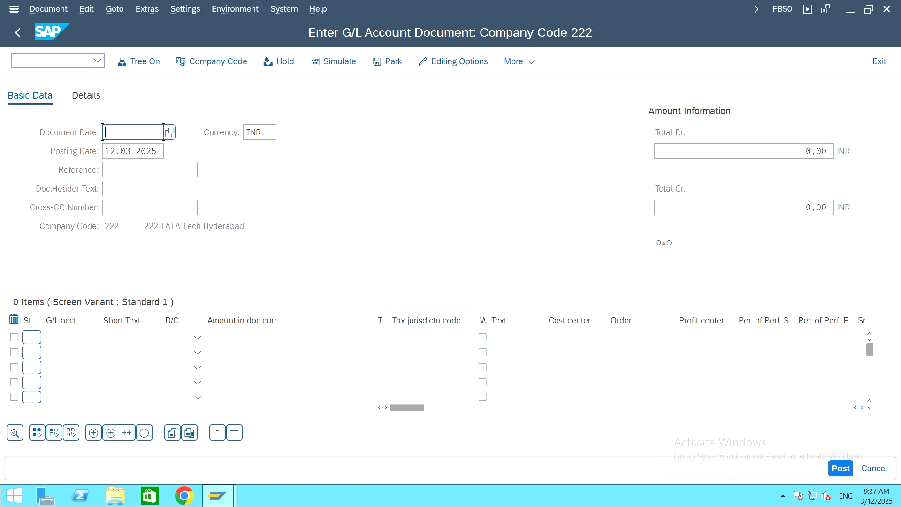
pyautogui.write('12.03.2025')
# Enter the first line item with G/L account 422222, debit, and amount 5000
pyautogui.click(61, 334)
pyautogui.write('422222')
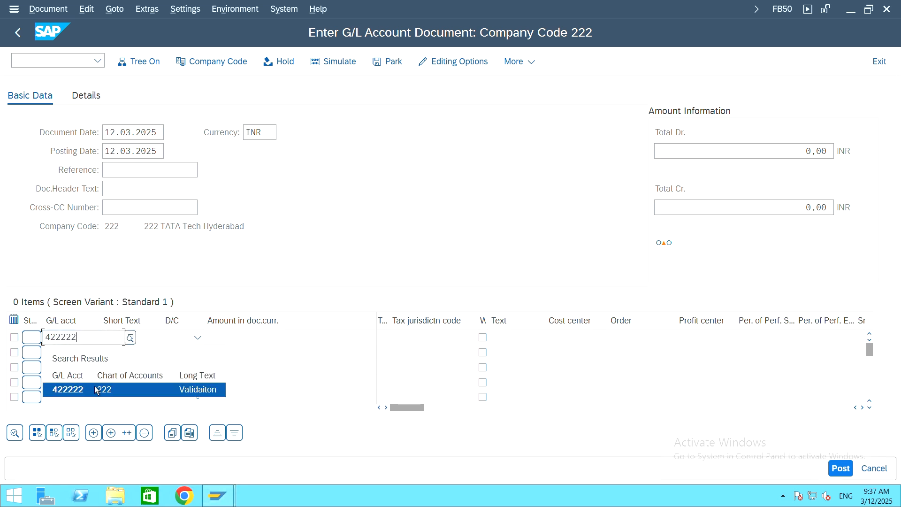
pyautogui.press('Escape')
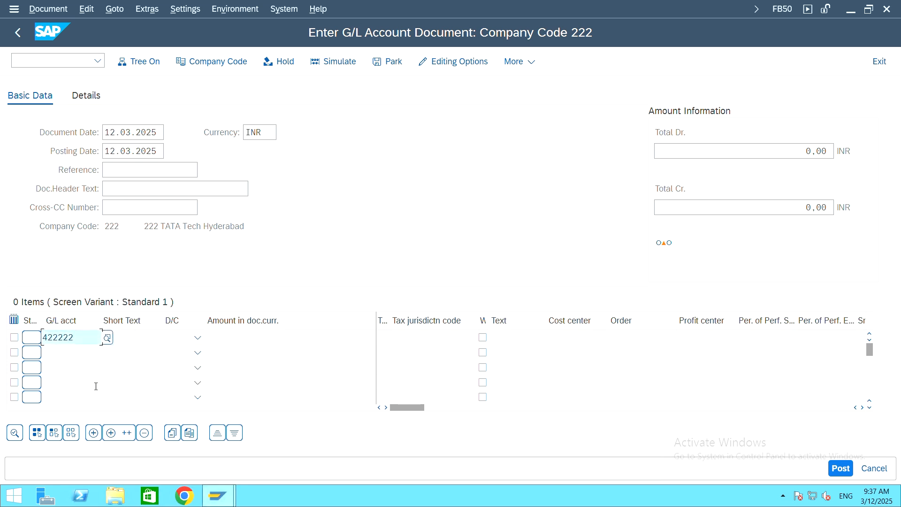
pyautogui.click(197, 337)
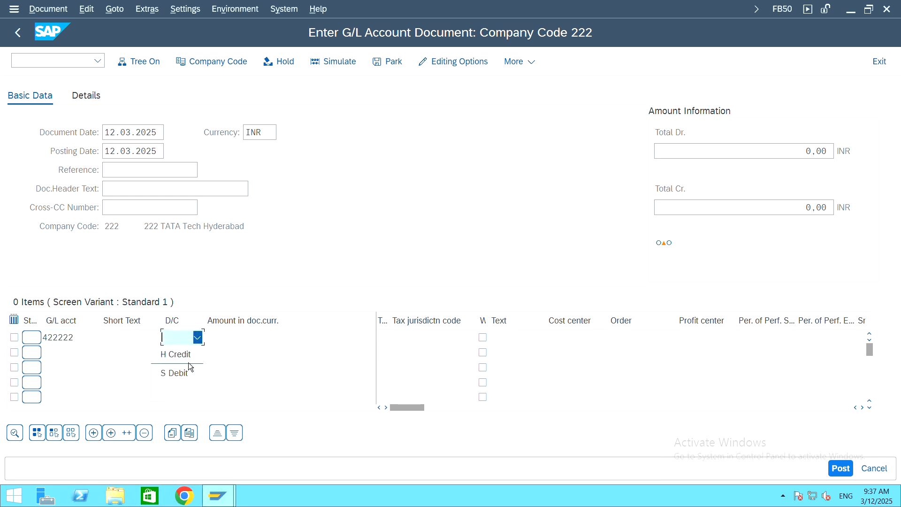
pyautogui.click(191, 367)
pyautogui.click(231, 339)
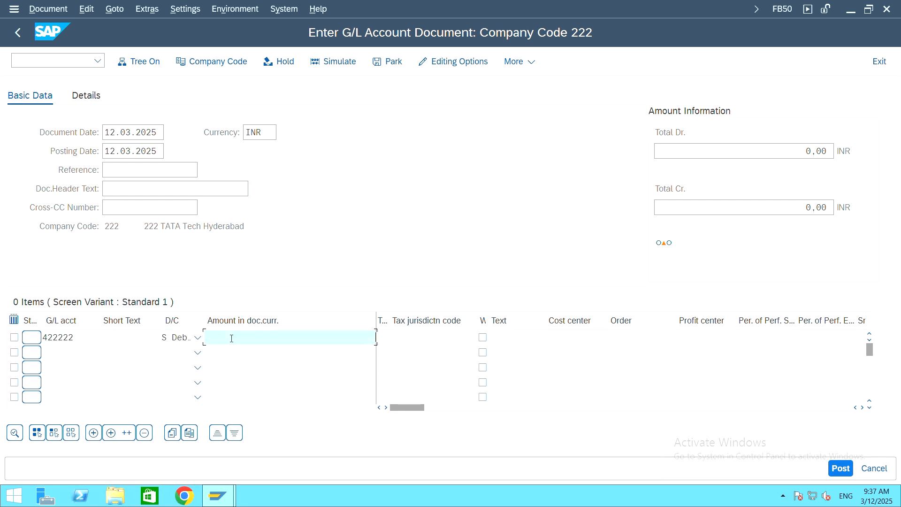
pyautogui.write('5000')
# Enter the second line item with G/L account 200001 (SBI Bank), credit, and amount 5000
pyautogui.click(78, 353)
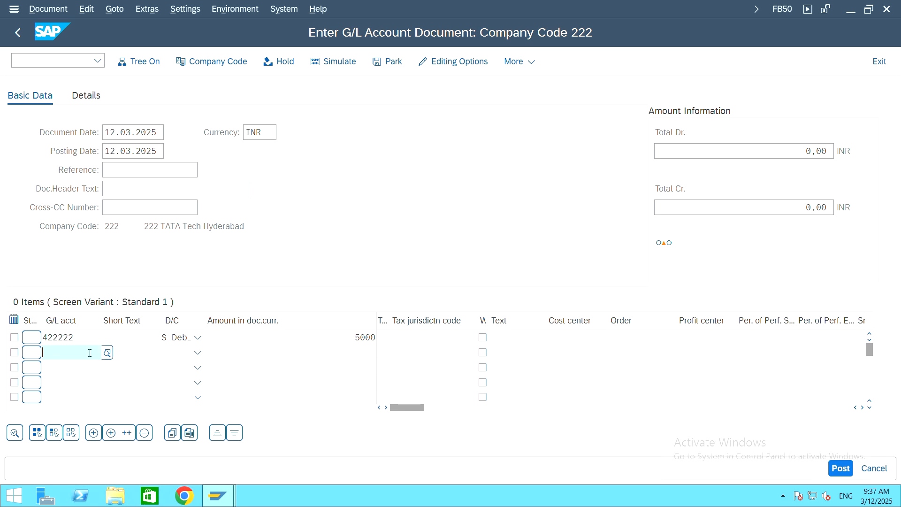
pyautogui.write('200001')
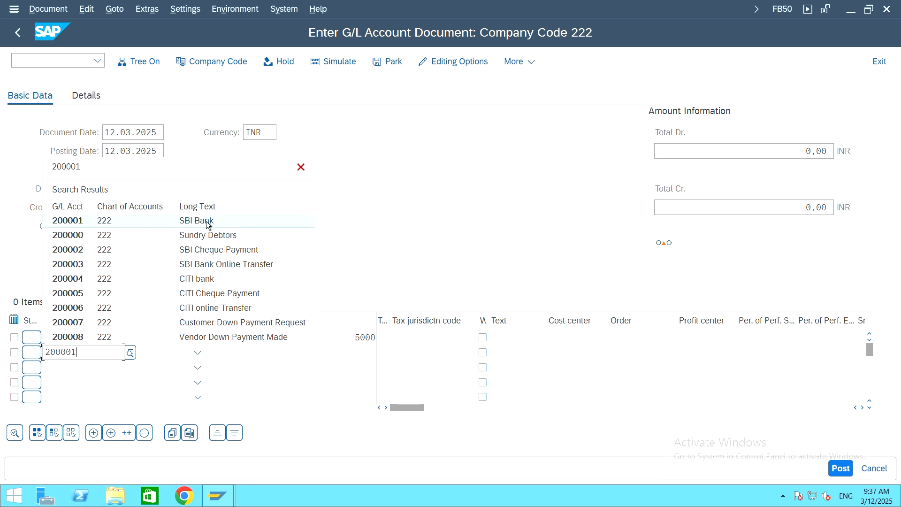
pyautogui.click(184, 222)
pyautogui.click(198, 353)
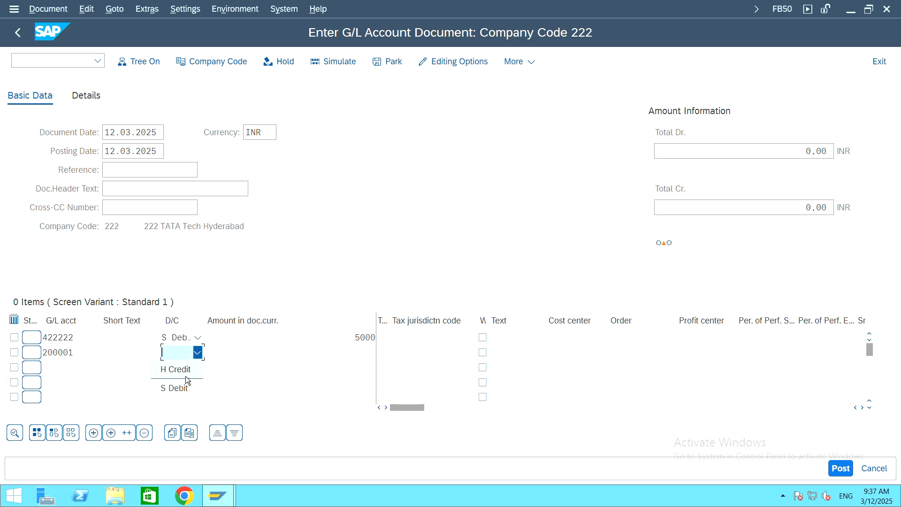
pyautogui.click(304, 357)
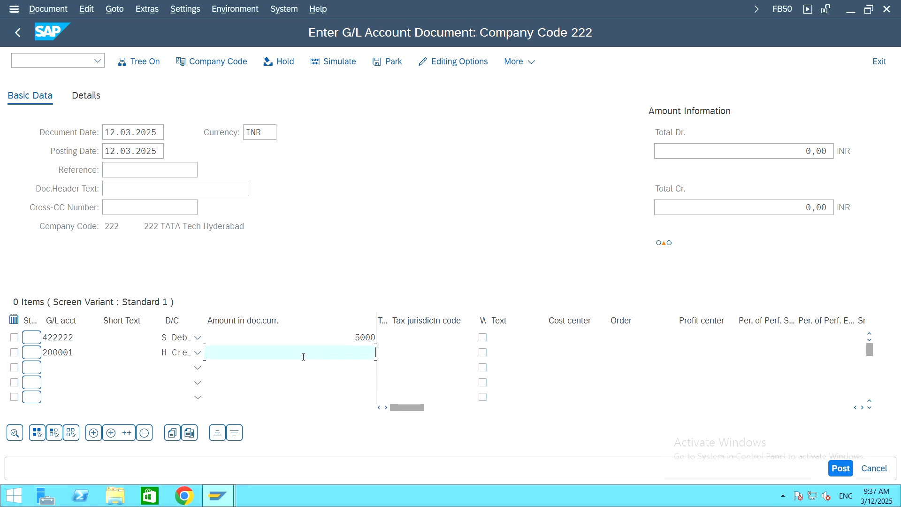
pyautogui.write('500')
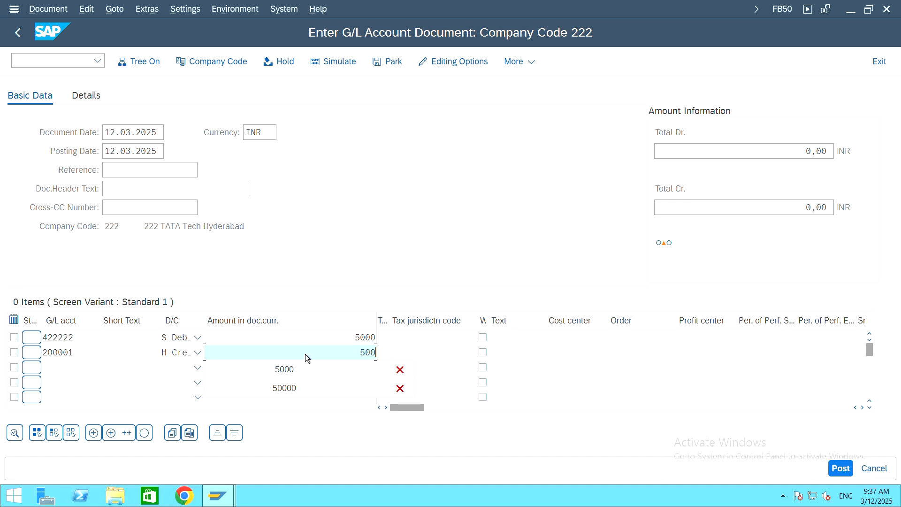
pyautogui.write('0')
# Assign cost center WATER EXP to the 422222 line by searching the cost centers of company code 222
pyautogui.moveTo(401, 408); pyautogui.dragTo(488, 409)
pyautogui.click(482, 337)
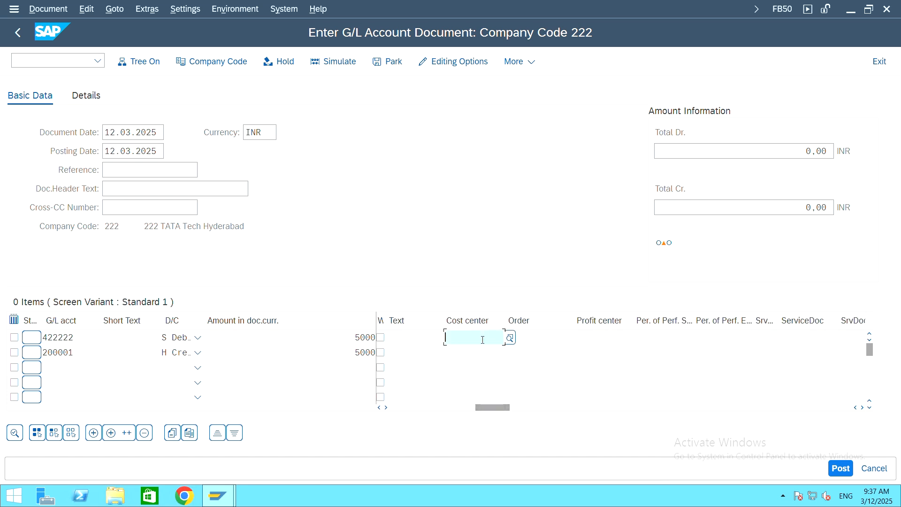
pyautogui.click(510, 338)
pyautogui.click(422, 472)
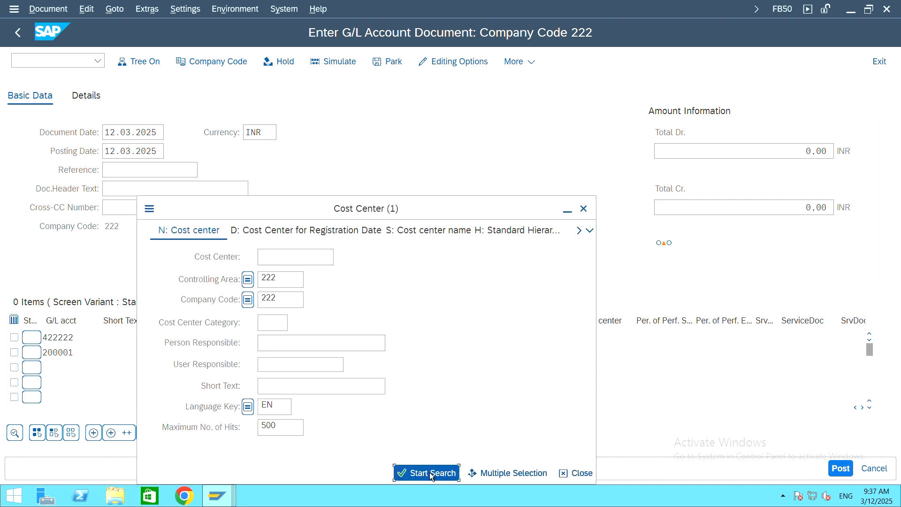
pyautogui.doubleClick(168, 293)
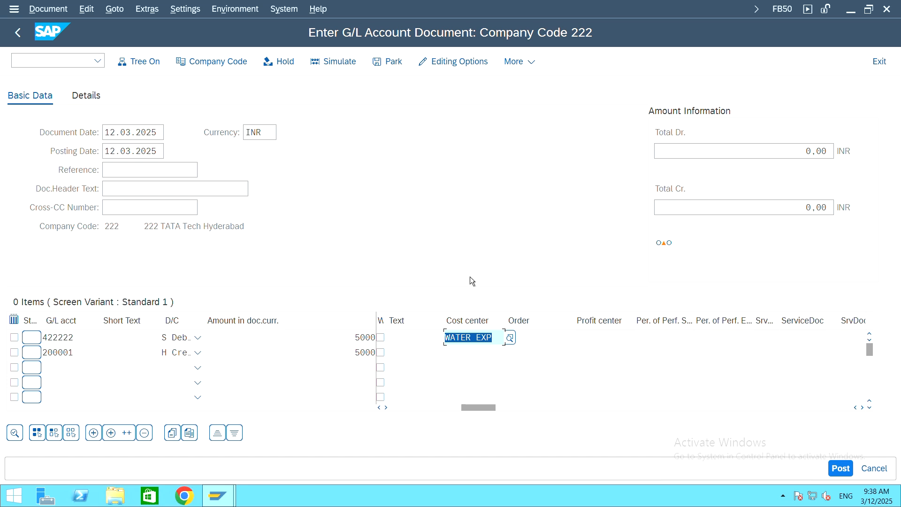
# Run the entry check on the line items and move the information dialog clear of them to read its message
pyautogui.press('Return')
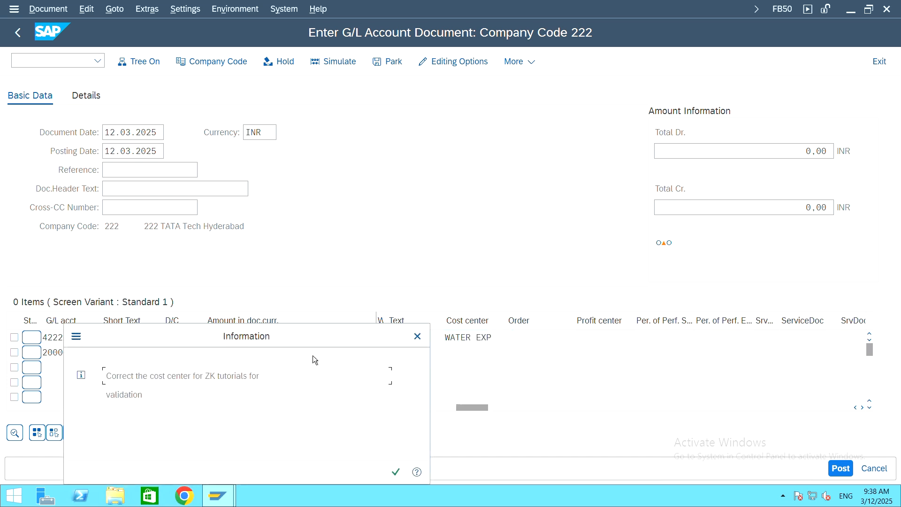
pyautogui.moveTo(292, 330); pyautogui.dragTo(428, 150)
pyautogui.click(307, 200)
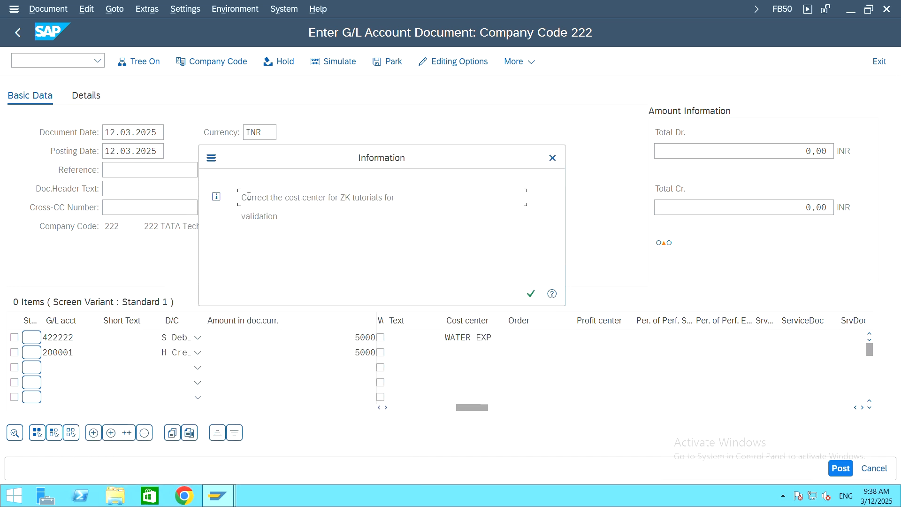
# Read the validation message about correcting the cost center and close the information dialog
pyautogui.moveTo(242, 197); pyautogui.dragTo(390, 197)
pyautogui.moveTo(244, 217); pyautogui.dragTo(260, 216)
pyautogui.click(260, 217)
pyautogui.click(530, 294)
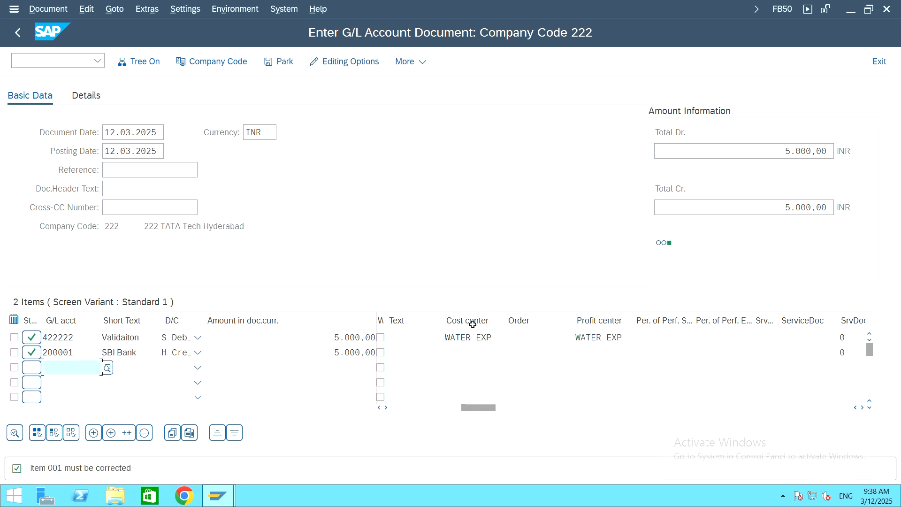
# Clear both the cost center and the profit center from the 422222 line item
pyautogui.click(496, 337)
pyautogui.hotkey('shift', 'Left')
pyautogui.hotkey('shift', 'Left')
pyautogui.hotkey('shift', 'Left')
pyautogui.hotkey('shift', 'Left')
pyautogui.hotkey('shift', 'Left')
pyautogui.hotkey('shift', 'Left')
pyautogui.hotkey('shift', 'Left')
pyautogui.hotkey('shift', 'Left')
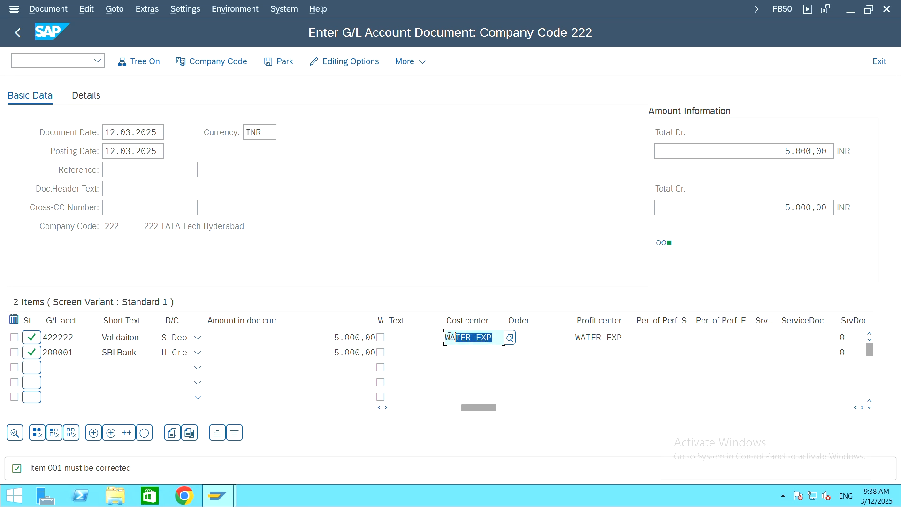
pyautogui.click(494, 337)
pyautogui.press('BackSpace')
pyautogui.press('BackSpace')
pyautogui.press('BackSpace')
pyautogui.press('BackSpace')
pyautogui.press('BackSpace')
pyautogui.press('BackSpace')
pyautogui.press('BackSpace')
pyautogui.press('BackSpace')
pyautogui.press('BackSpace')
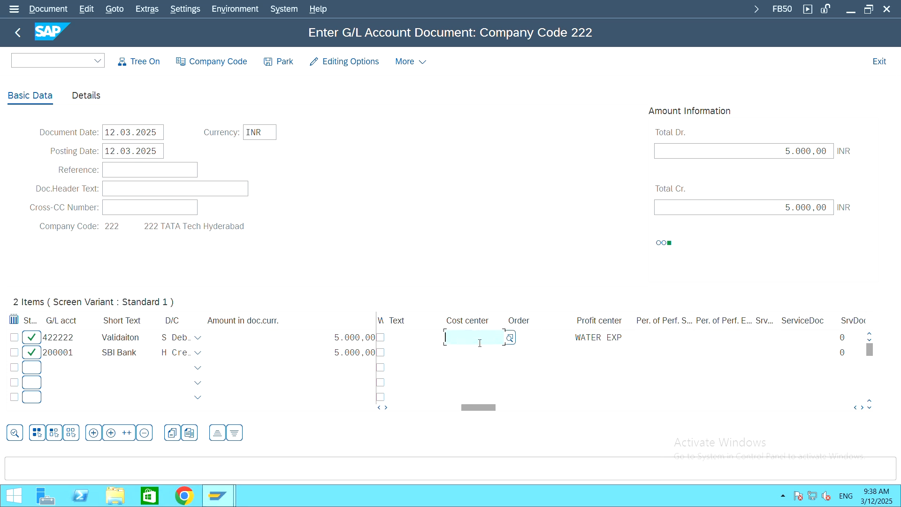
pyautogui.press('Return')
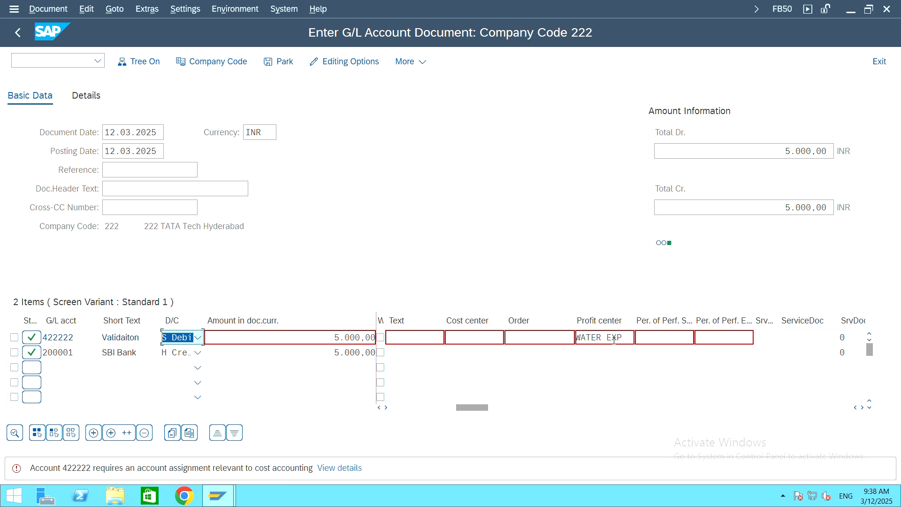
pyautogui.moveTo(614, 339); pyautogui.dragTo(572, 340)
pyautogui.press('Delete')
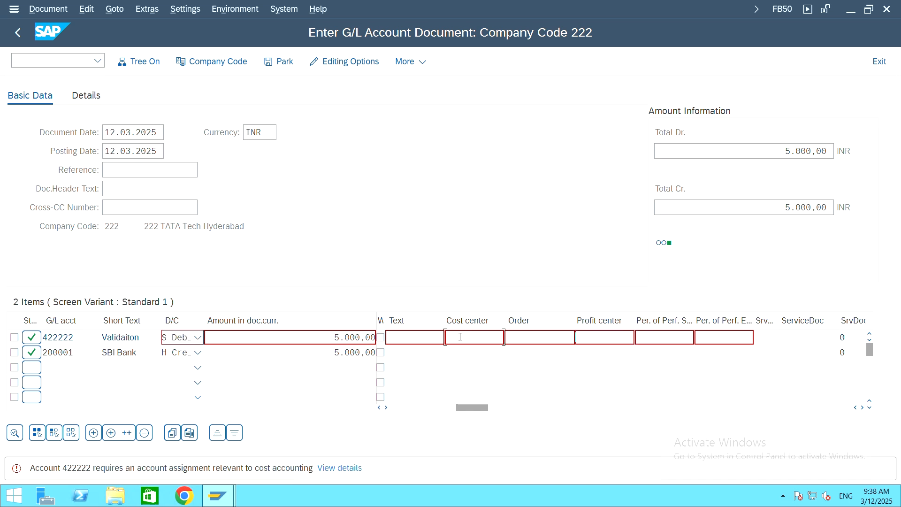
# Assign cost center VALIDATION to the 422222 line by searching the cost centers of company code 222, and recheck the entries
pyautogui.click(508, 337)
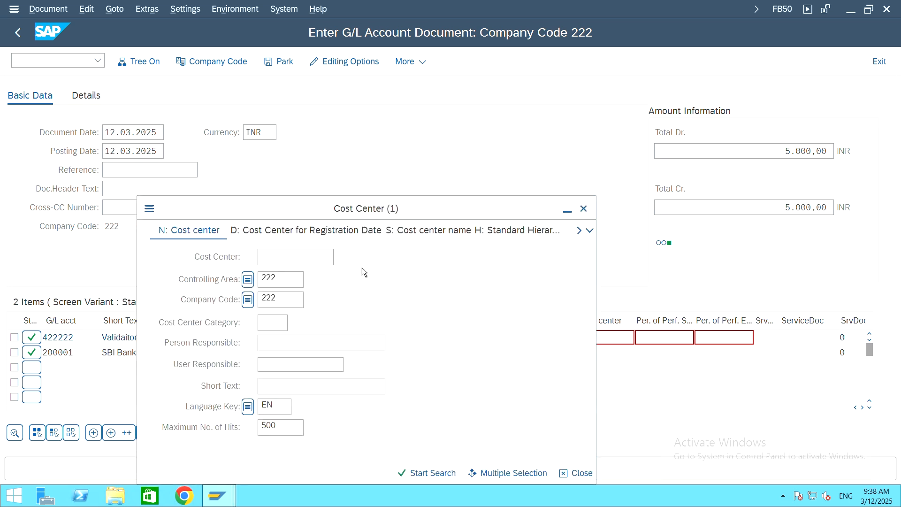
pyautogui.click(424, 474)
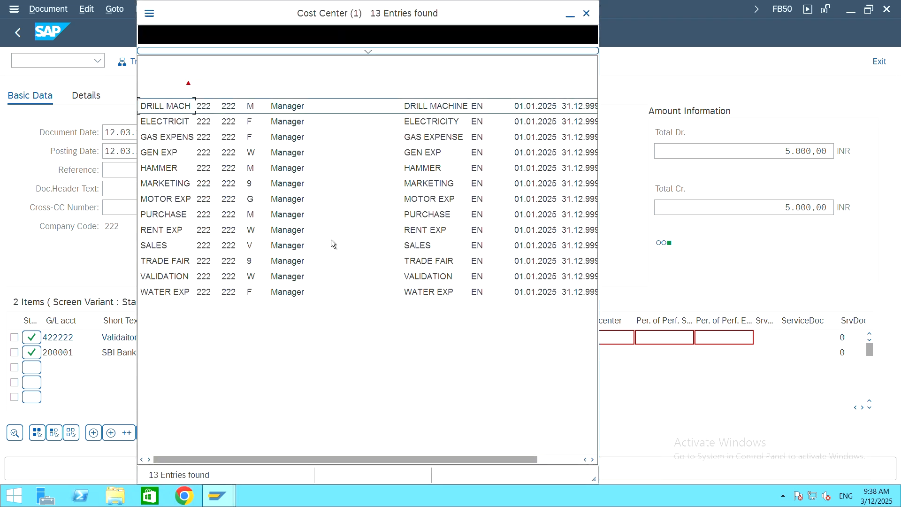
pyautogui.doubleClick(174, 278)
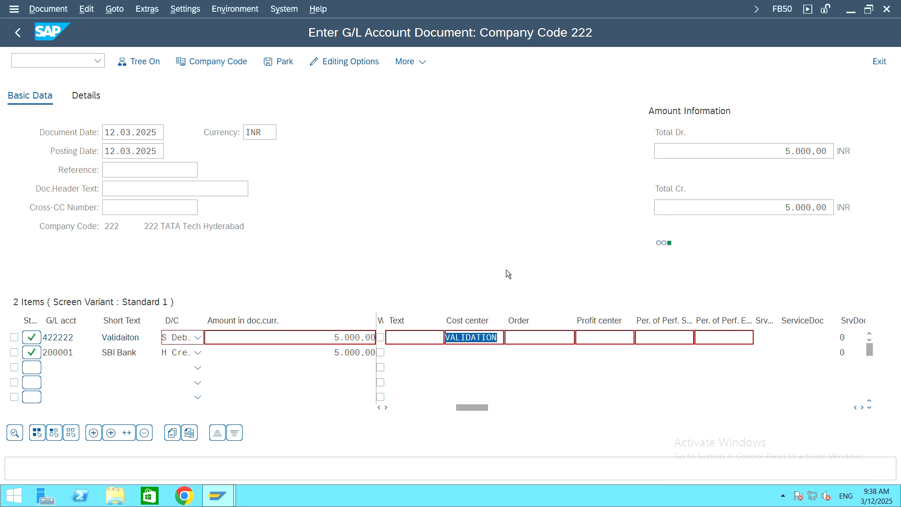
pyautogui.press('Return')
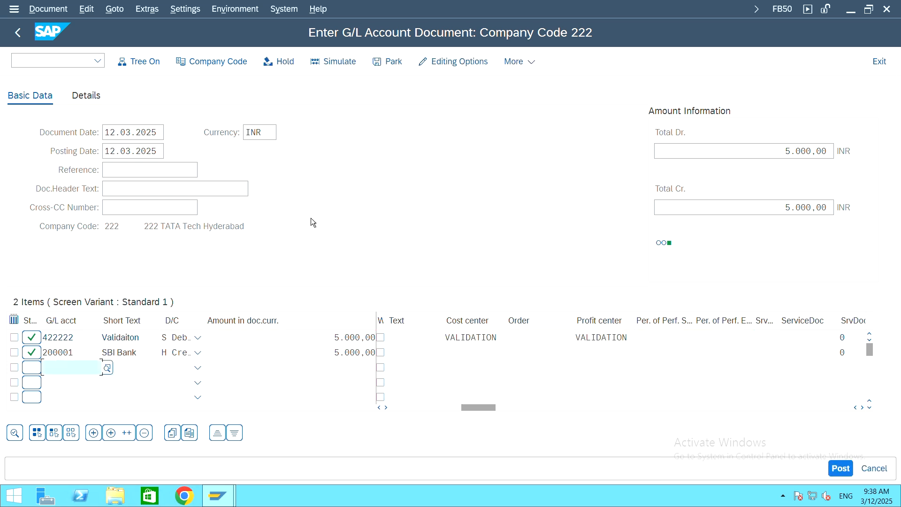
# Simulate the G/L document and post it from the document overview
pyautogui.click(344, 66)
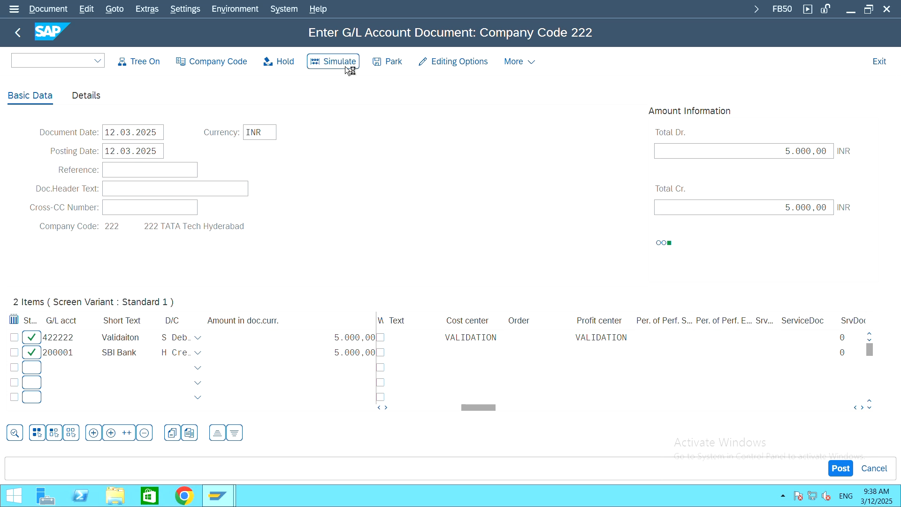
pyautogui.click(841, 469)
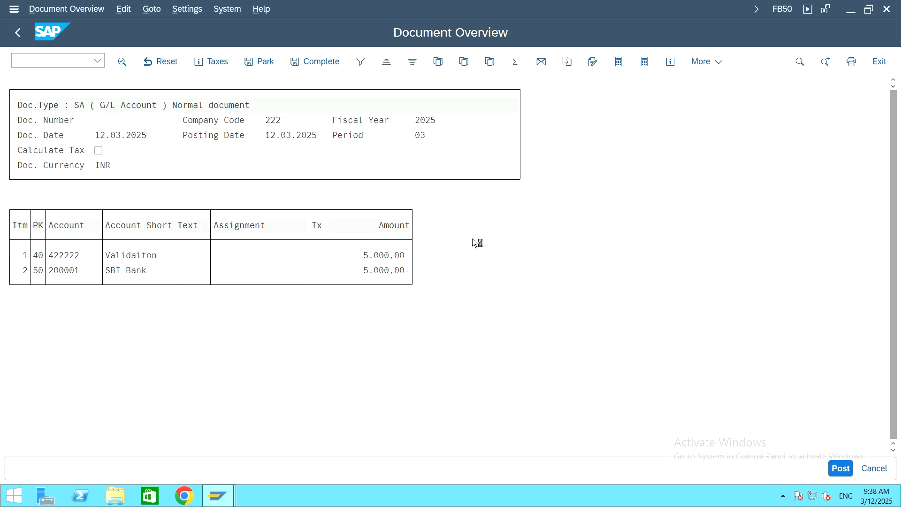